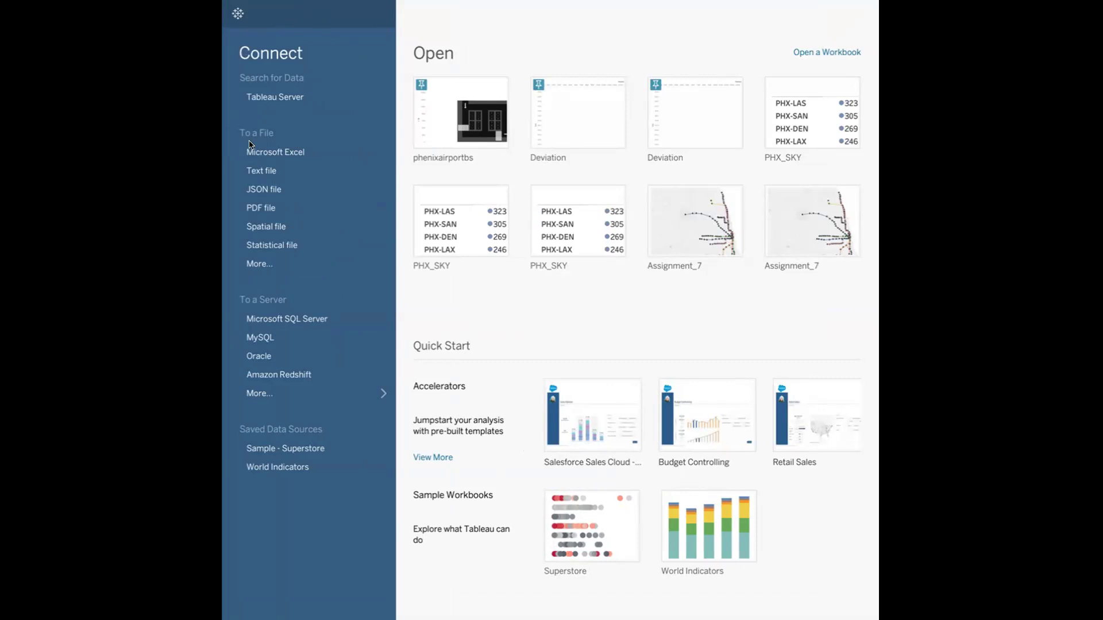
- Connect to the Excel workbook Coffee Shop Sales.xlsx in the Temporal Analysis folder and open the empty Sheet 1
left_click(298, 155)
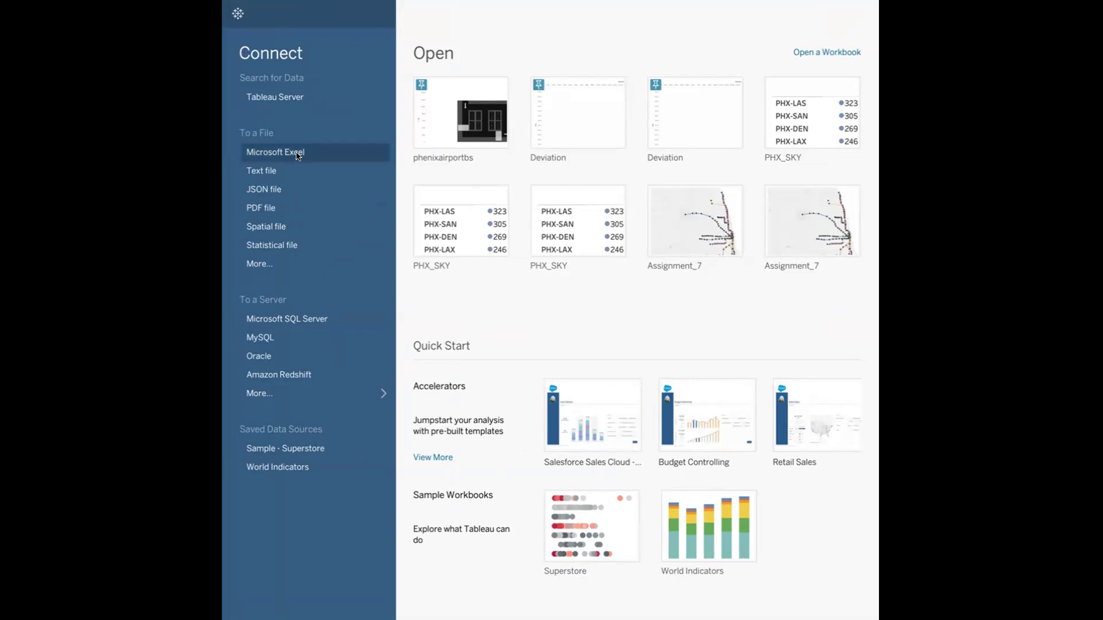
left_click(229, 166)
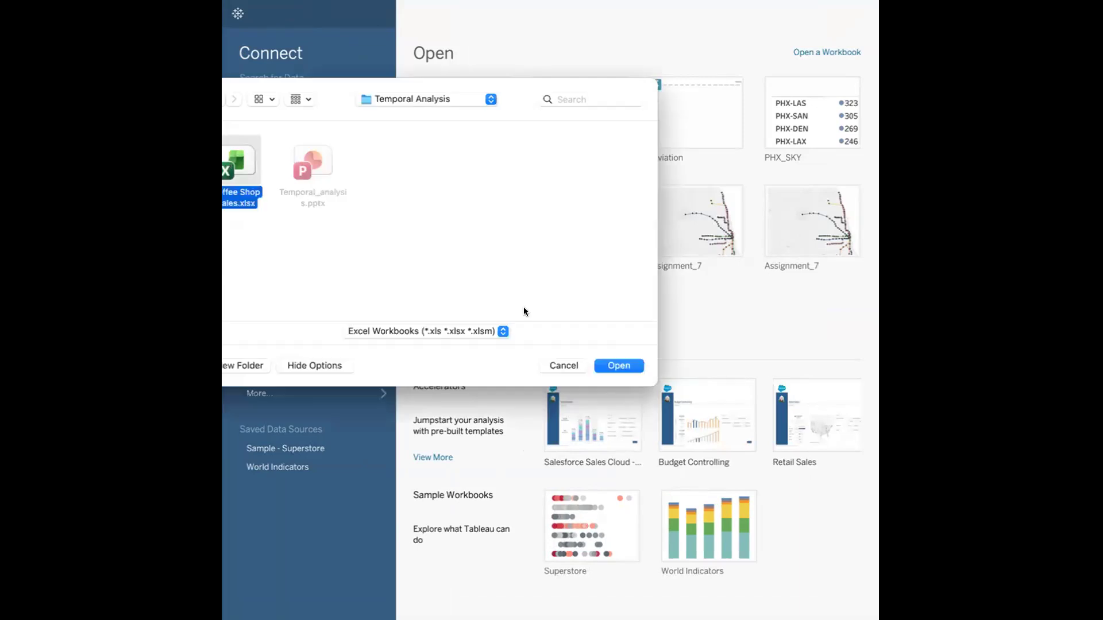
left_click(618, 365)
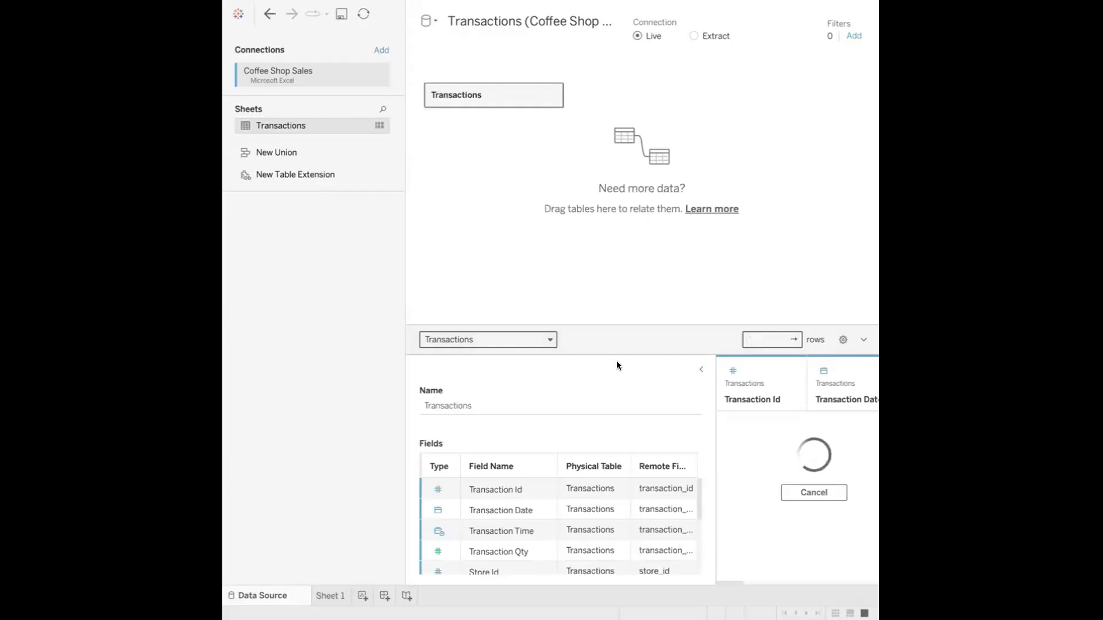
left_click(326, 600)
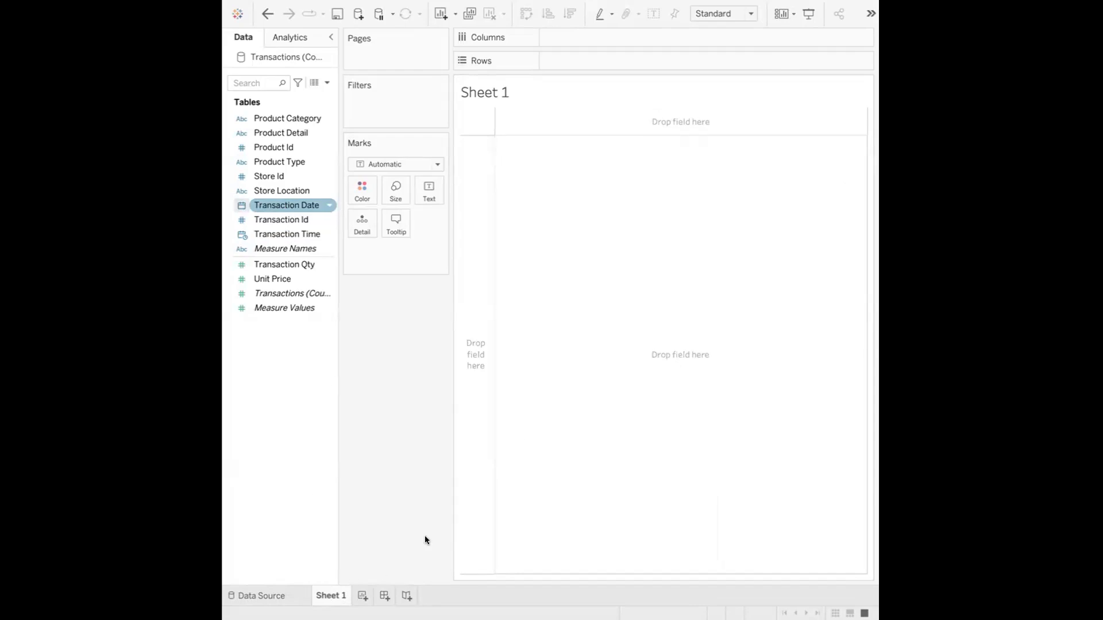
- Check the data type assigned to the Transaction Date field in the data source, leaving it as it is
left_click(312, 599)
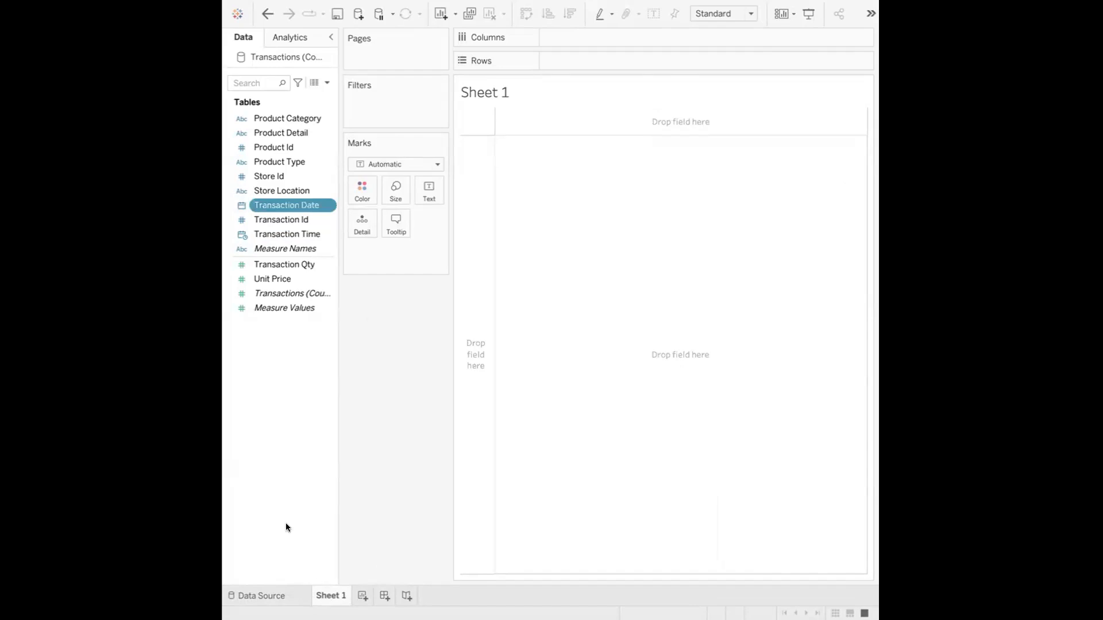
left_click(288, 597)
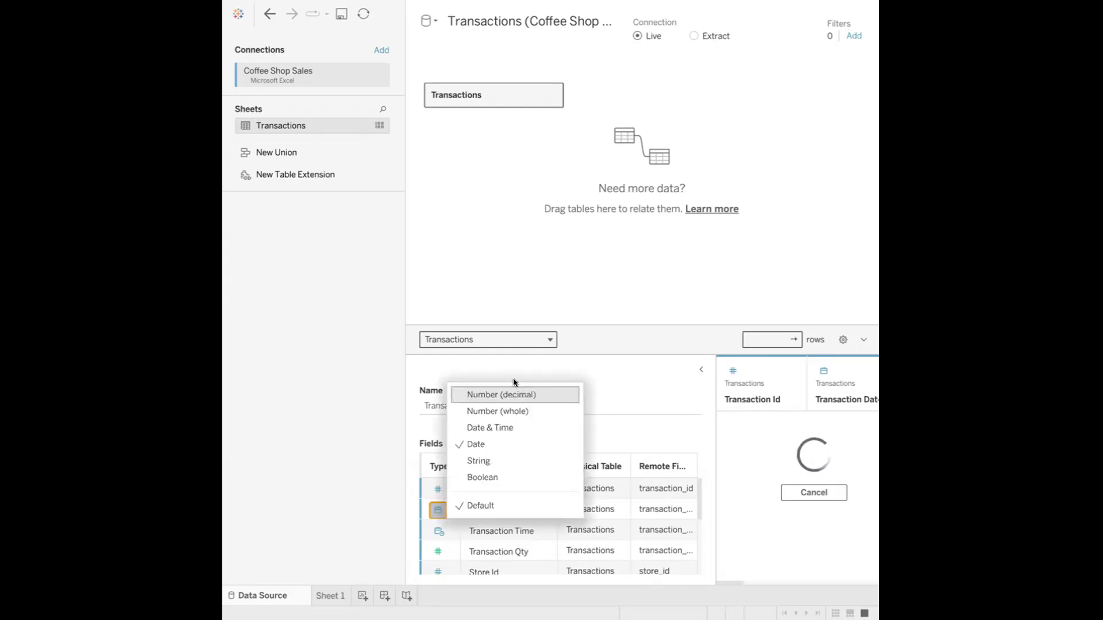
left_click(574, 359)
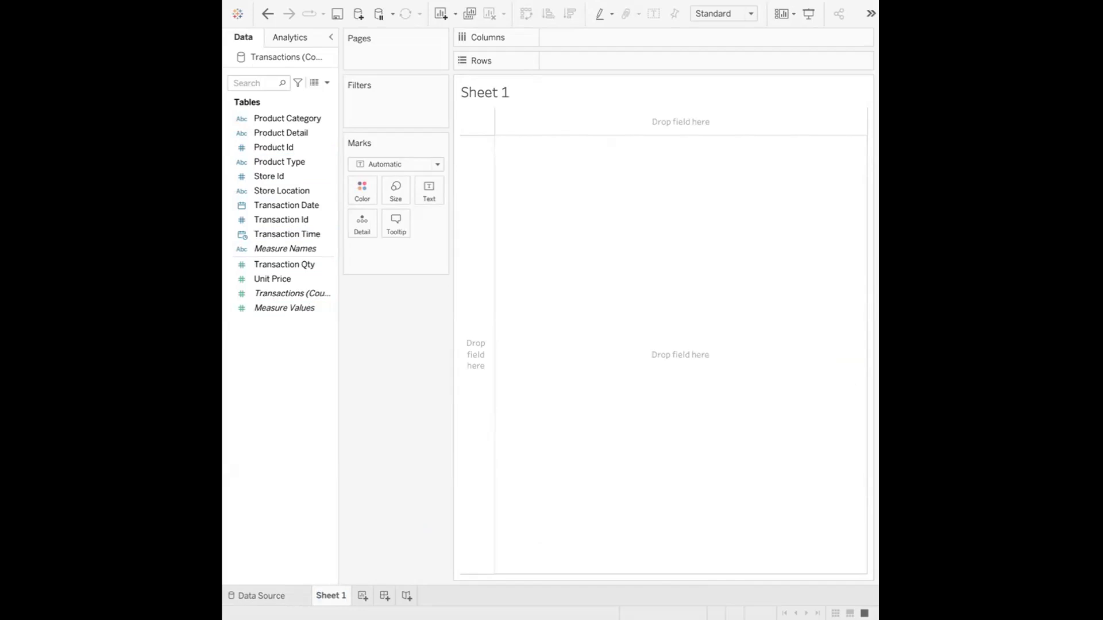
- Create a calculated field named Total sales from the Transaction Qty and Unit Price fields
right_click(282, 376)
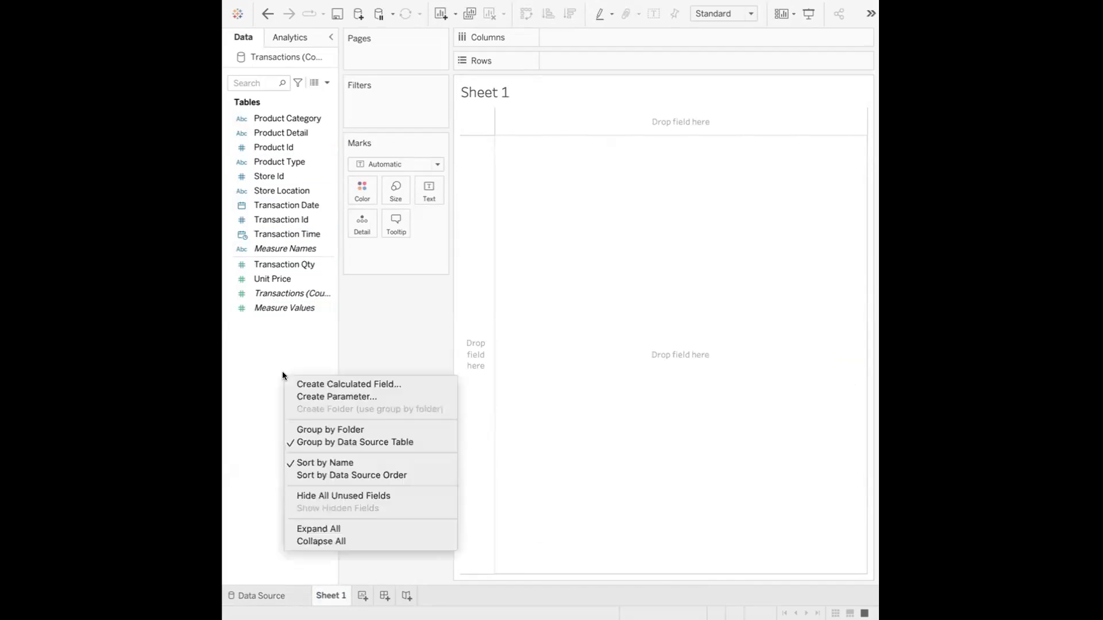
left_click(331, 385)
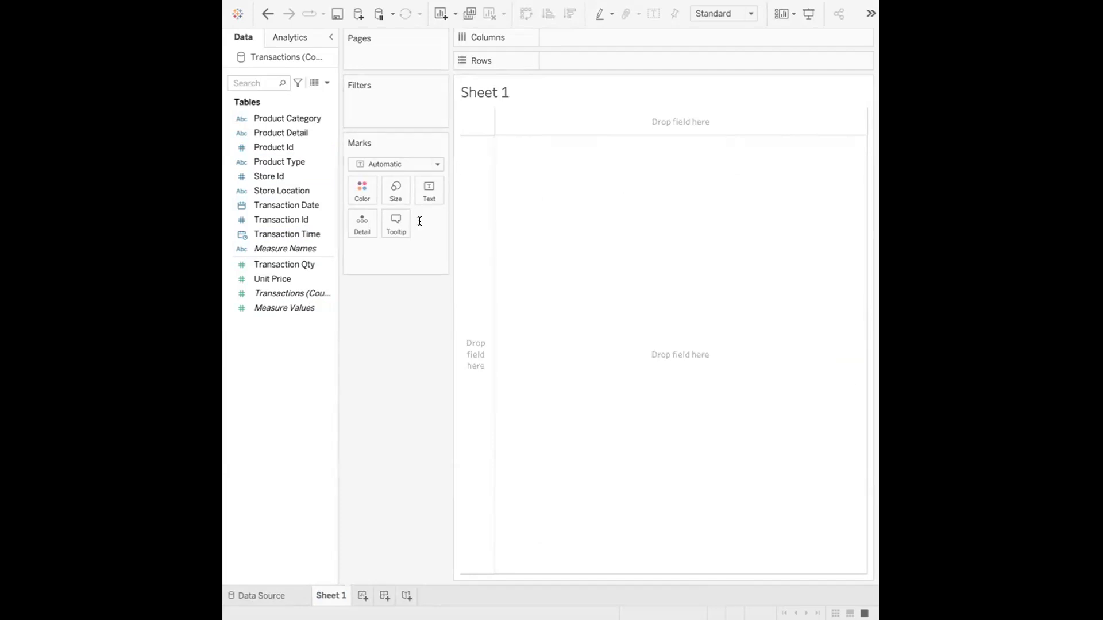
left_click_drag(296, 259, 432, 294)
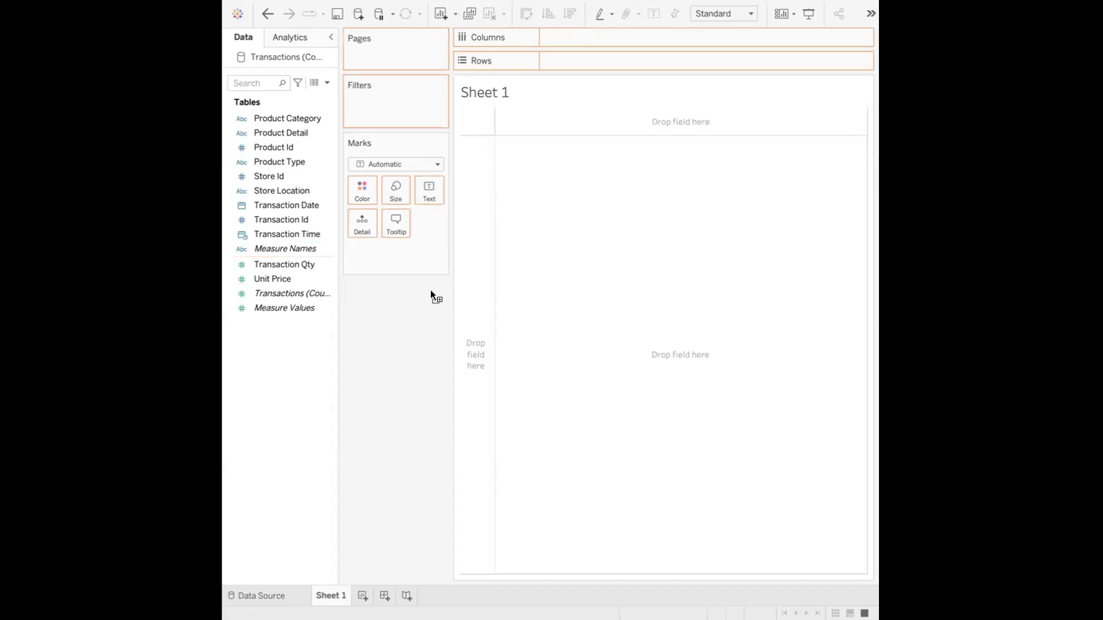
left_click_drag(463, 260, 462, 259)
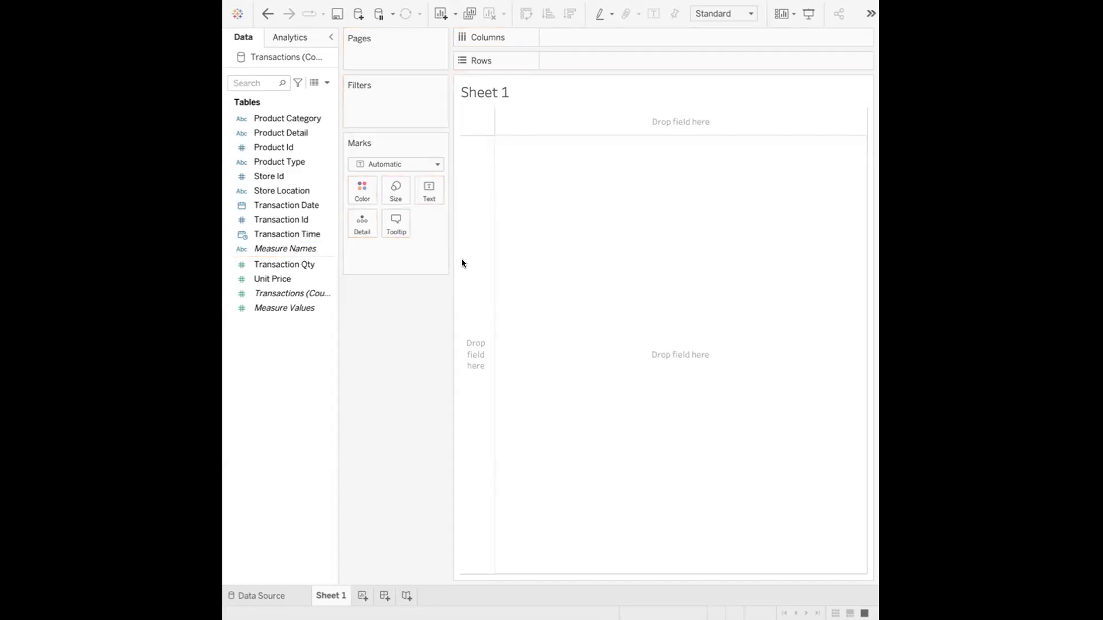
left_click(315, 249)
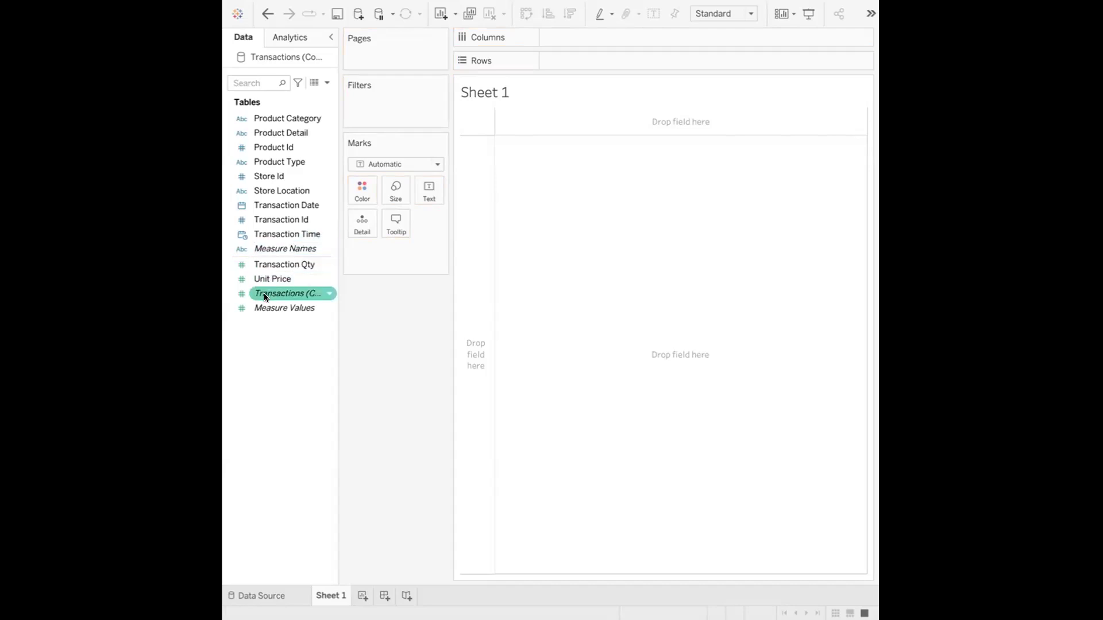
left_click_drag(273, 277, 590, 228)
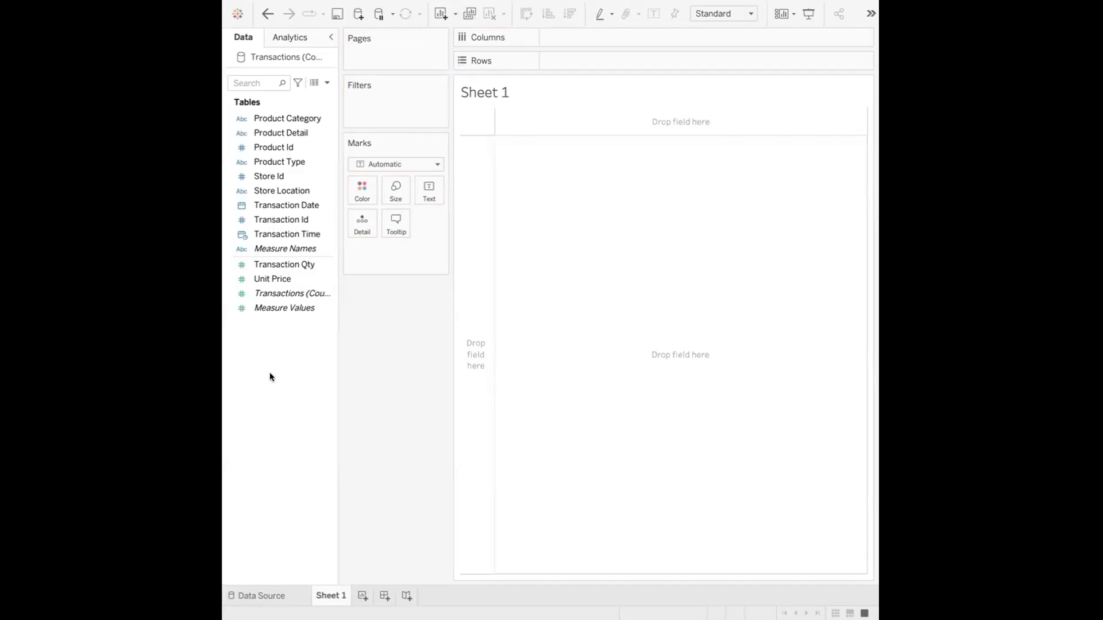
left_click(701, 368)
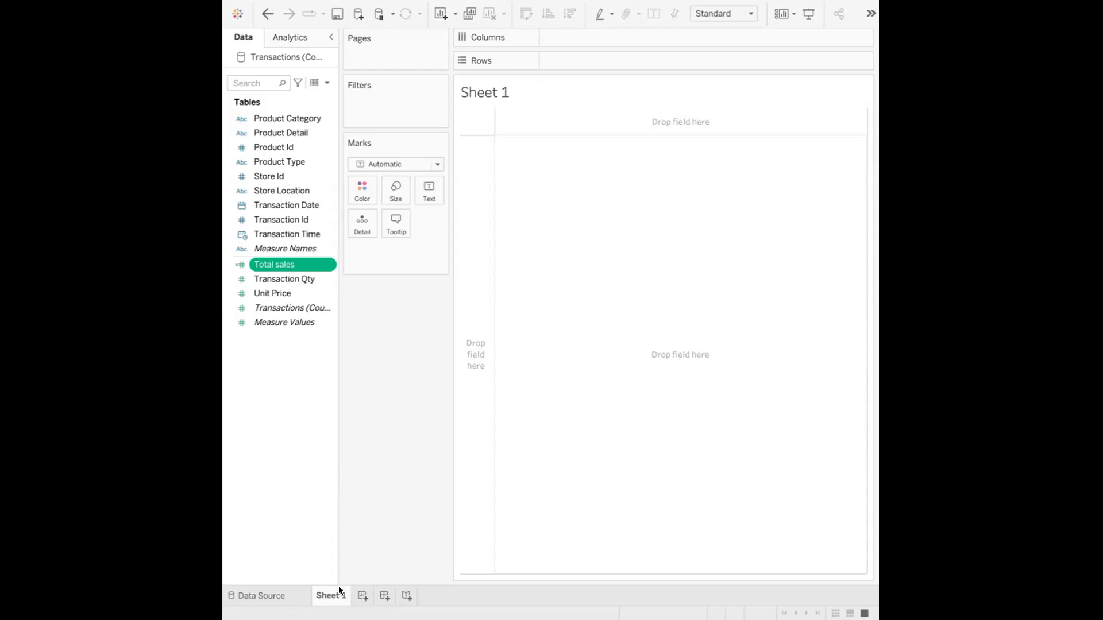
- Rename Sheet 1 as Daily Sales Trend
key("BackSpace")
type("Daily Sales Trend")
left_click(591, 441)
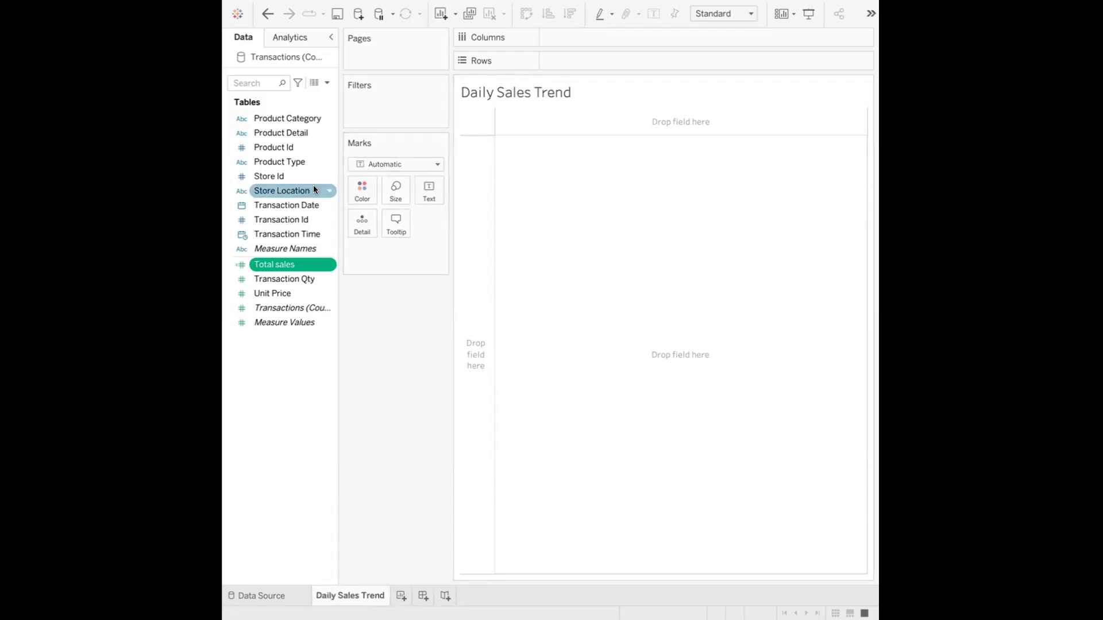
- Put Transaction Date on Columns as a continuous field and set its date level to the day of the month
left_click_drag(288, 210, 601, 38)
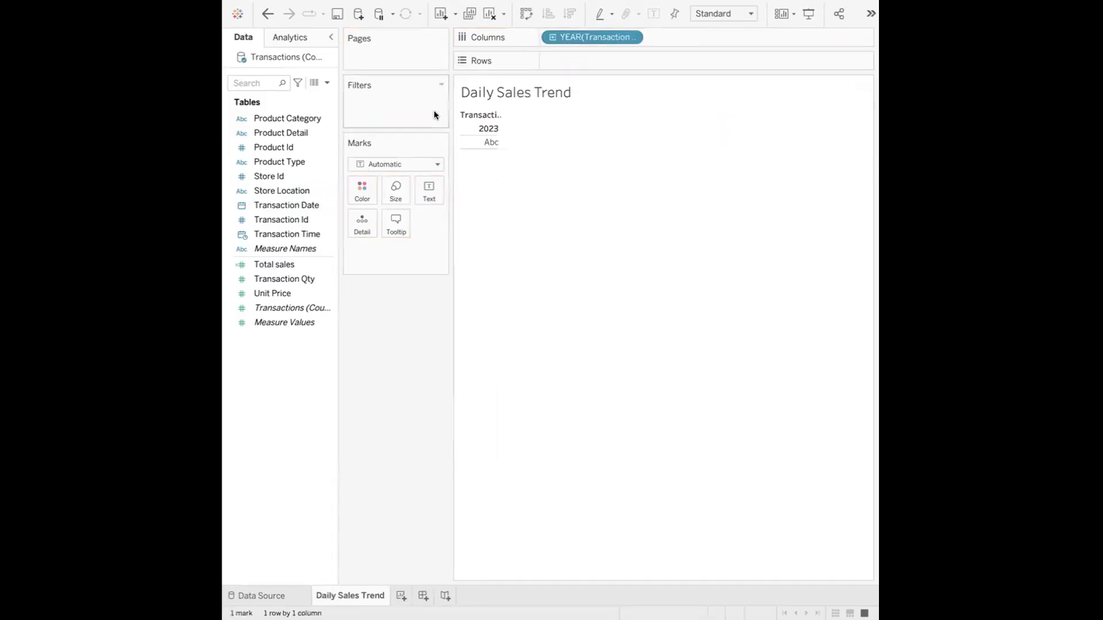
left_click(631, 36)
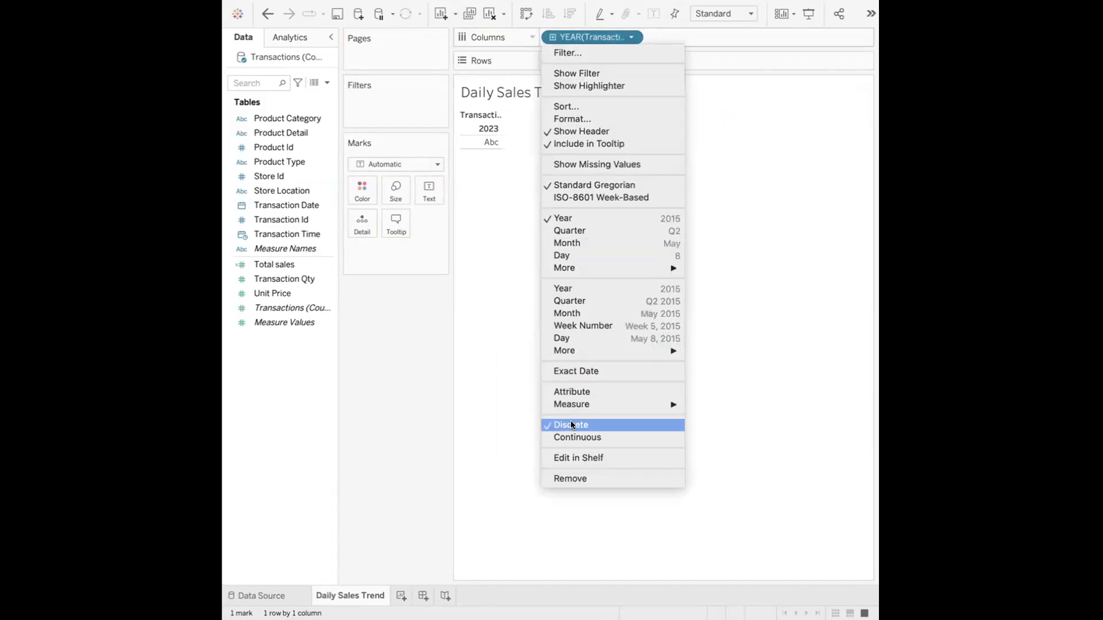
left_click(569, 432)
left_click(631, 37)
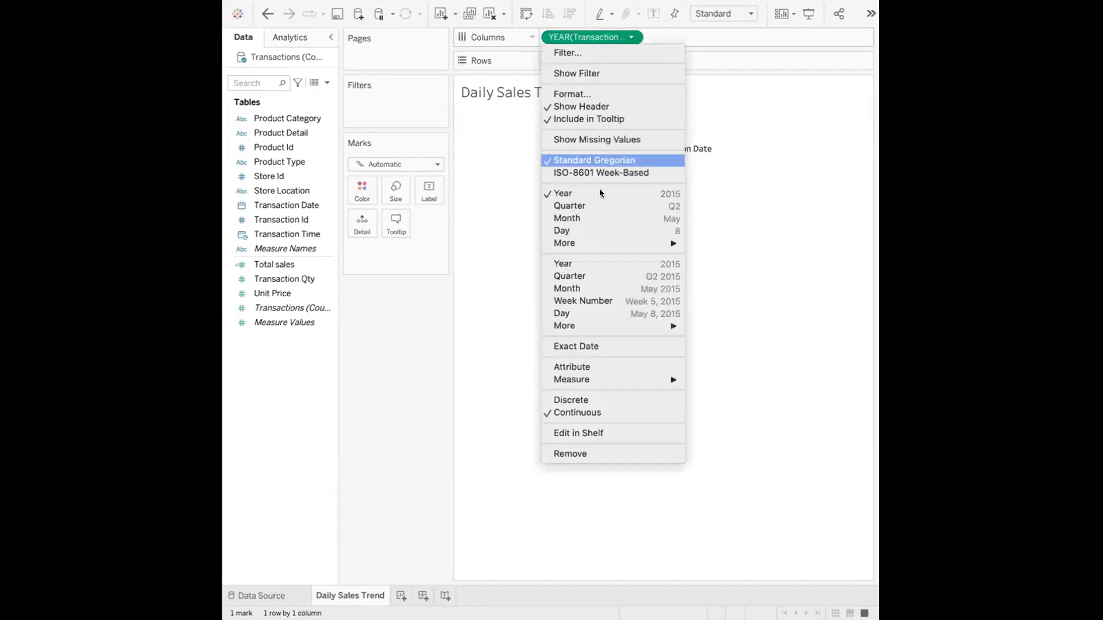
left_click(584, 230)
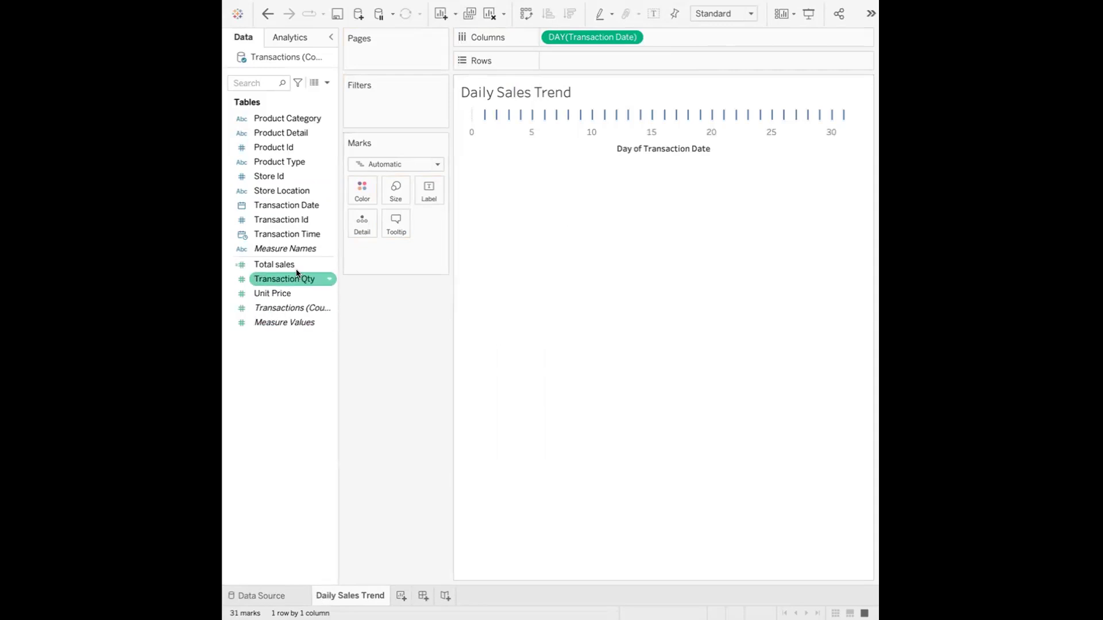
- Put Total sales on Rows and set the mark type to Line
left_click_drag(285, 265, 602, 59)
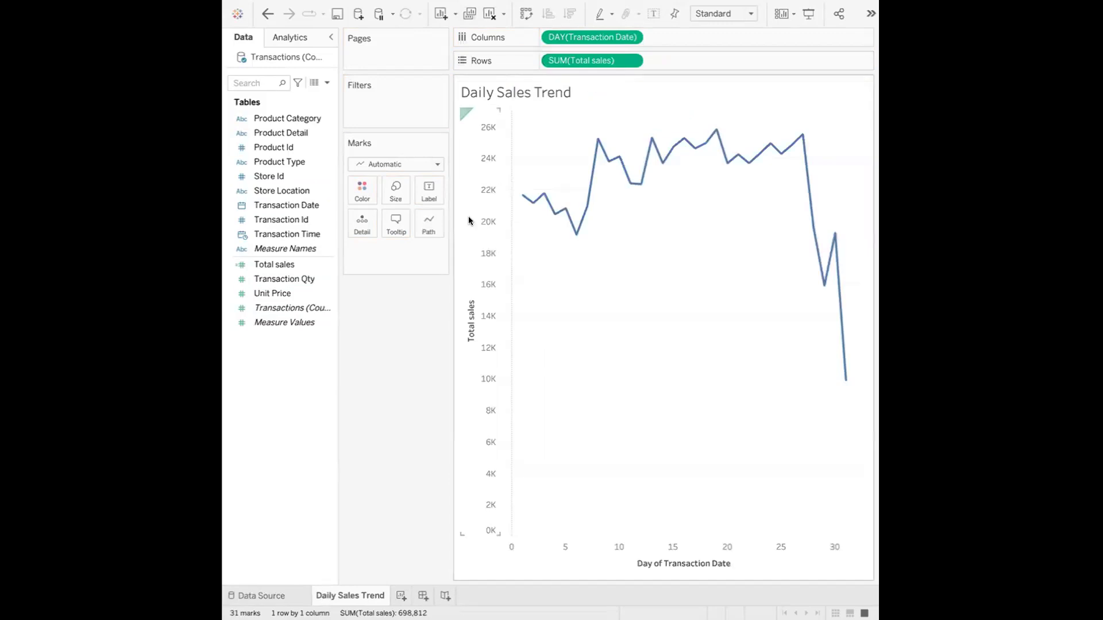
left_click(429, 164)
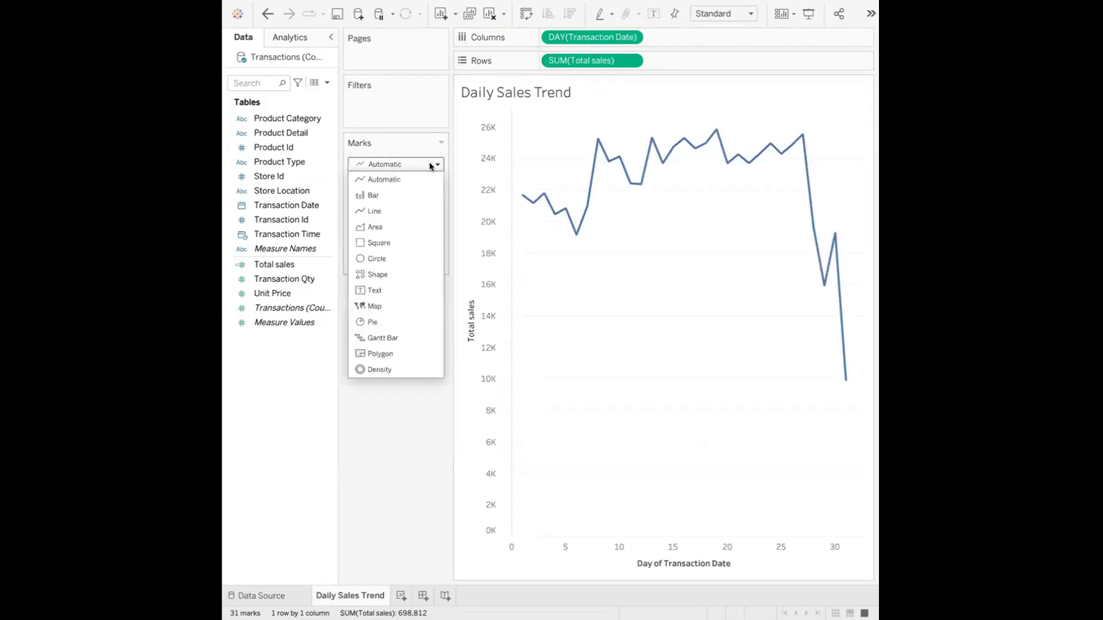
left_click(386, 211)
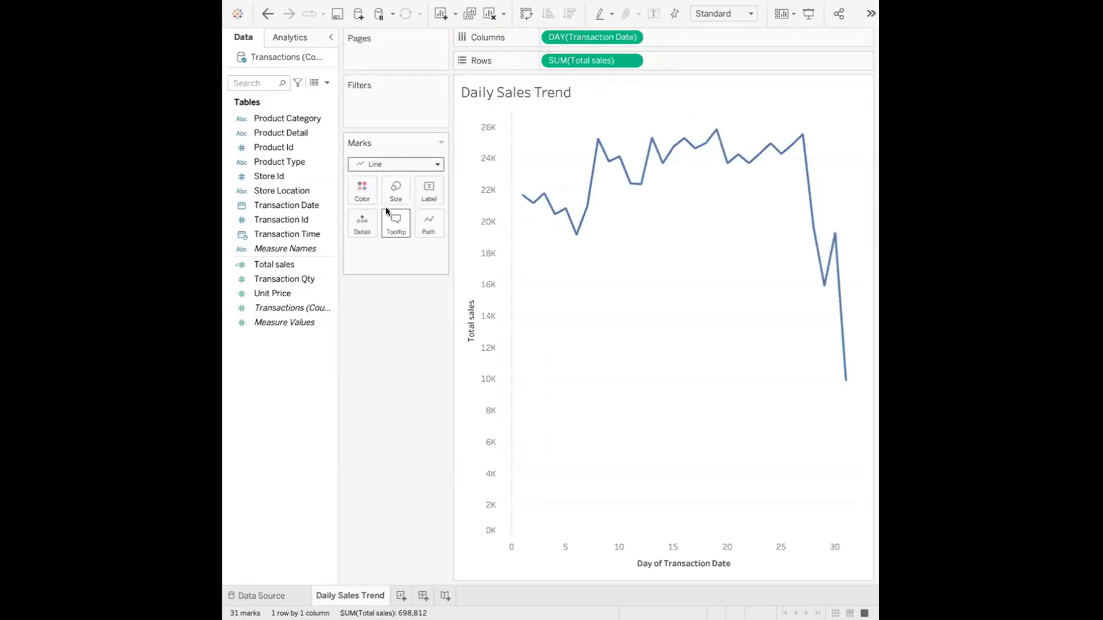
left_click(438, 165)
- Examine the chart's font and border formatting options for the sheet and rows, plus its drop line options, without changing anything
right_click(636, 270)
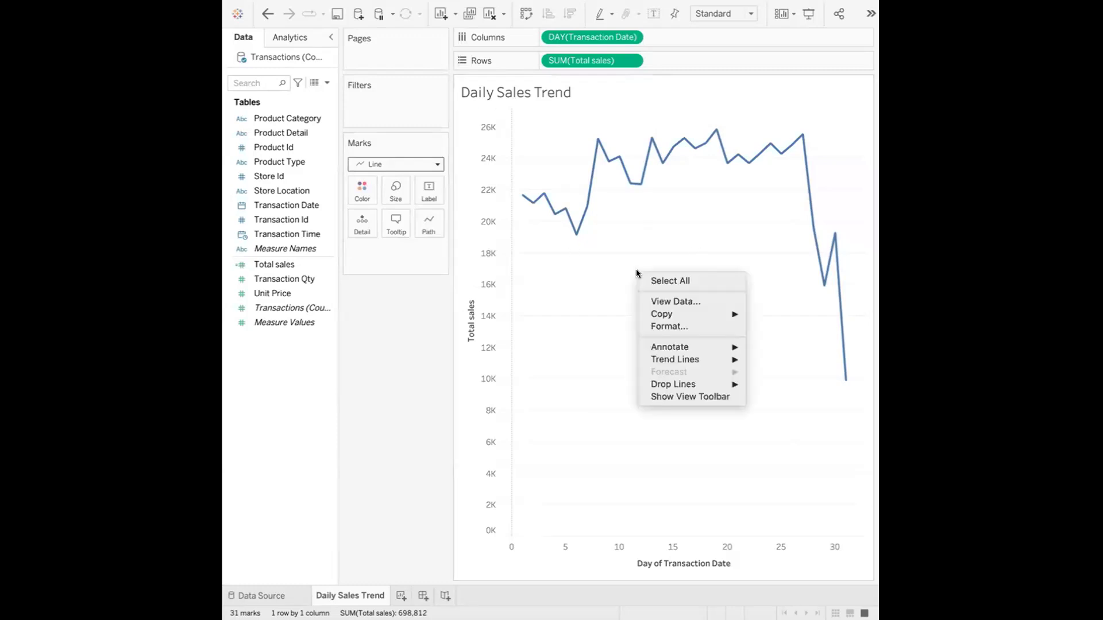
left_click(690, 327)
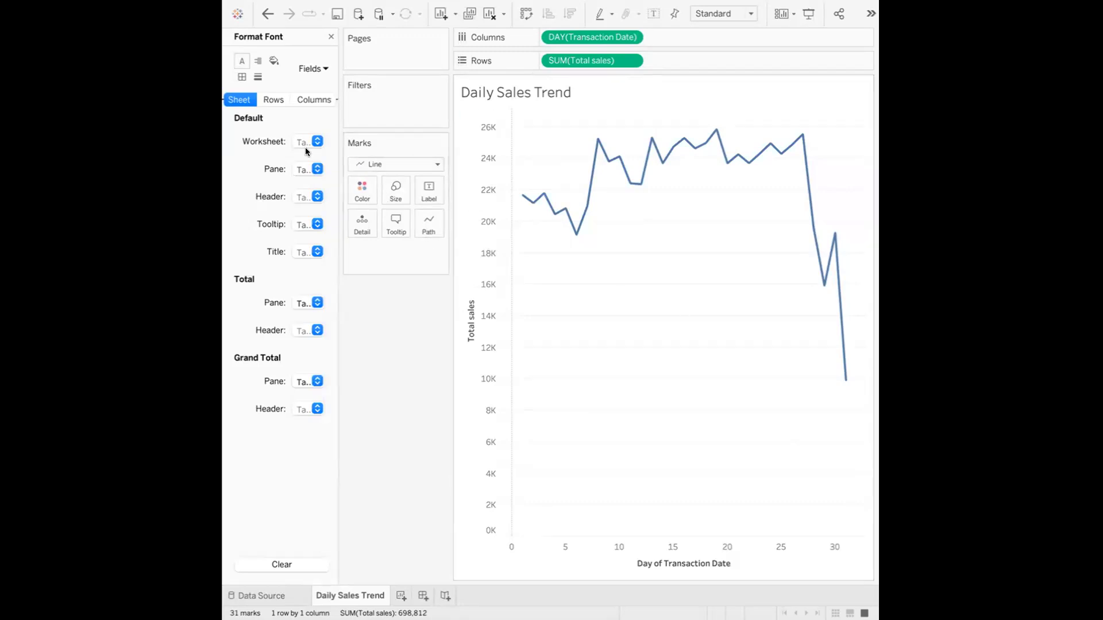
left_click(274, 99)
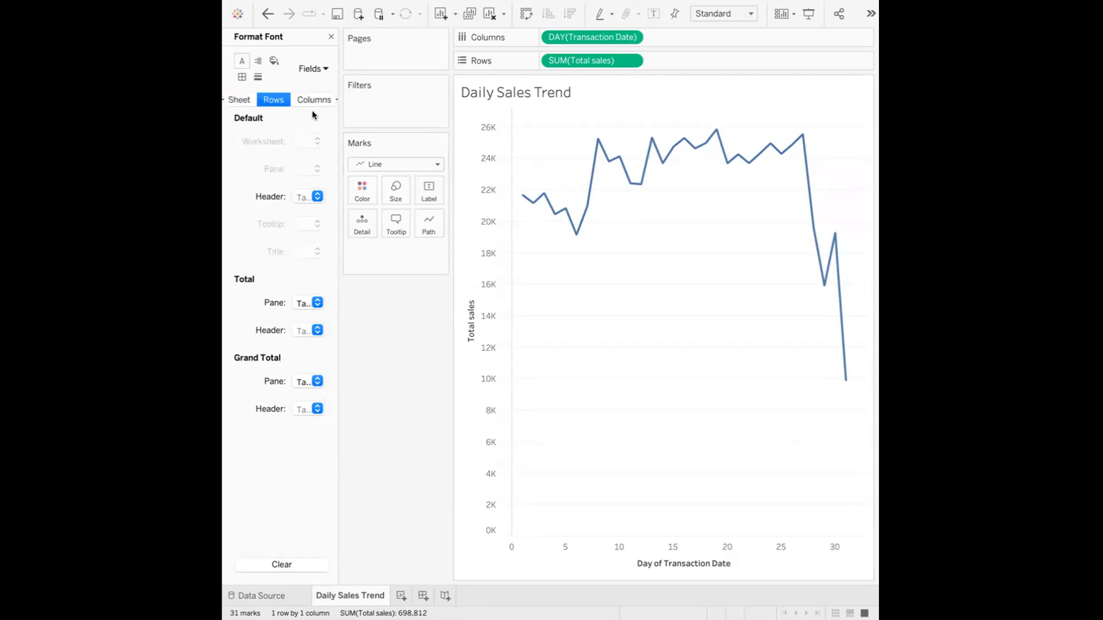
left_click(242, 77)
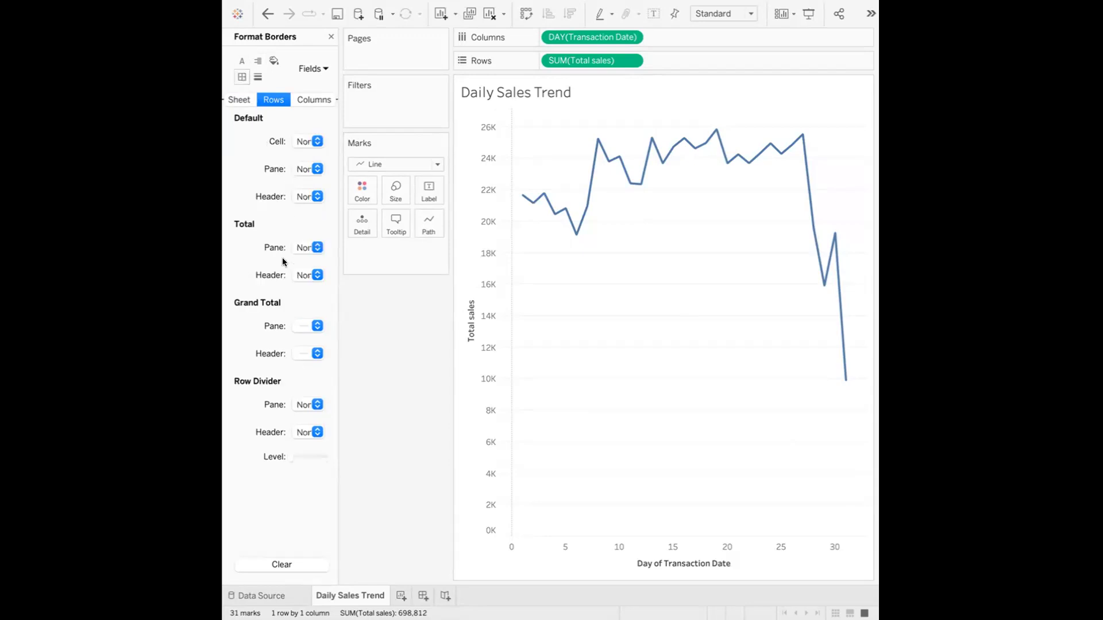
left_click(240, 100)
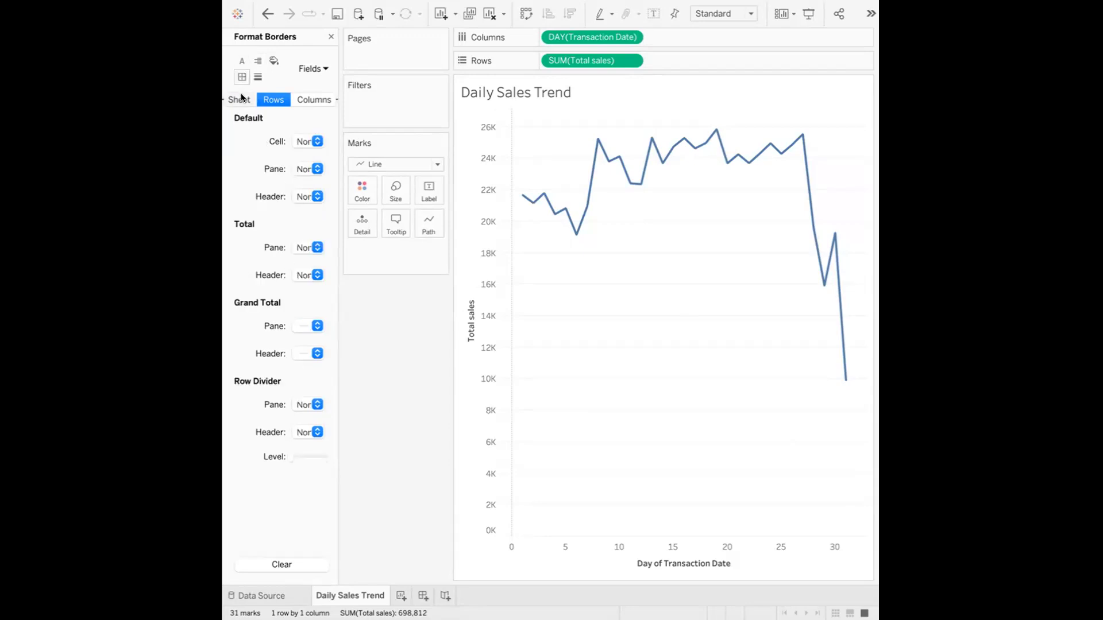
left_click(314, 70)
scroll(275, 345, "down", 2)
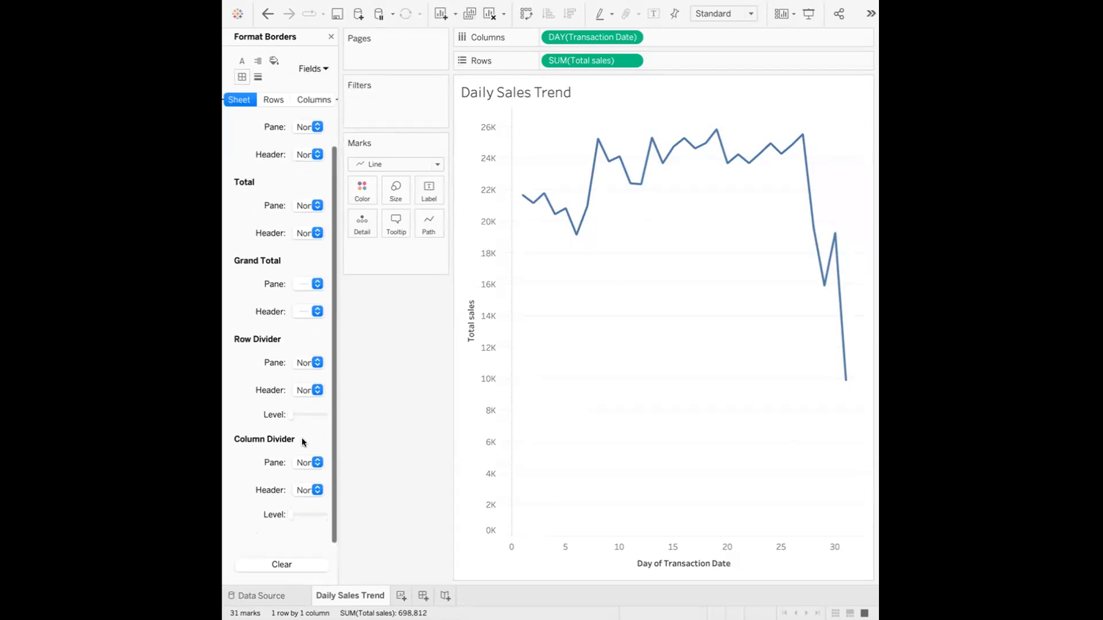
right_click(591, 408)
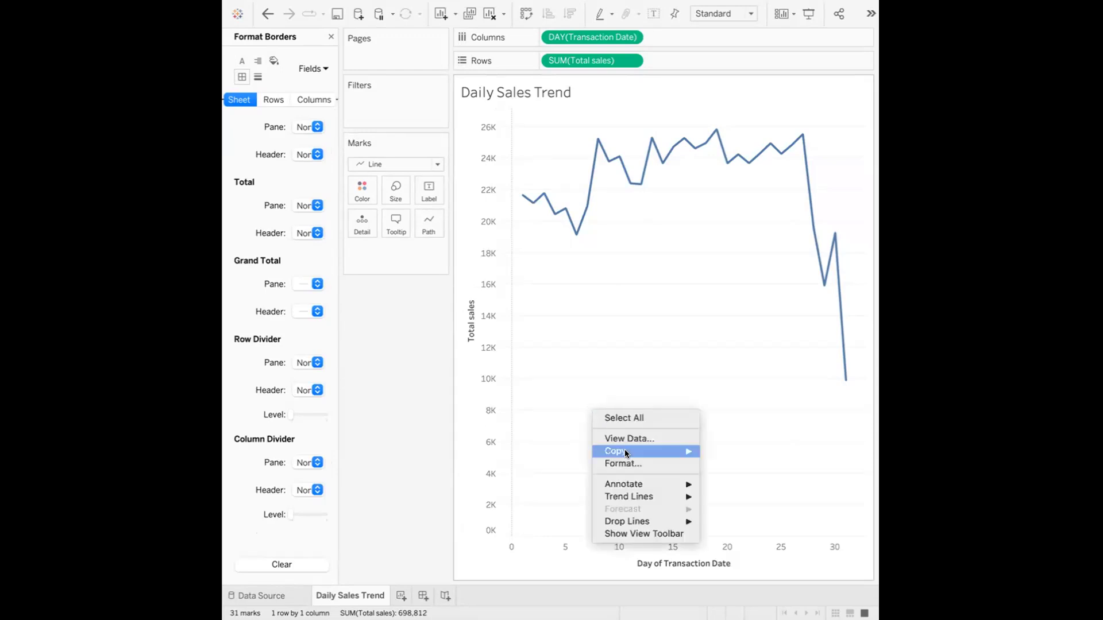
mouse_move(635, 442)
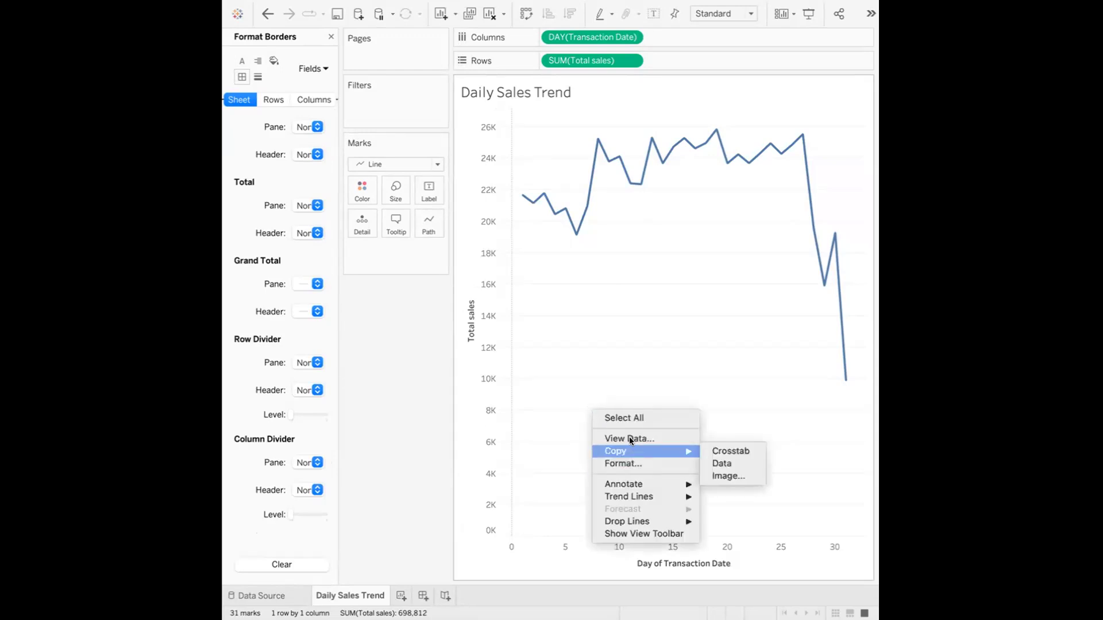
right_click(624, 364)
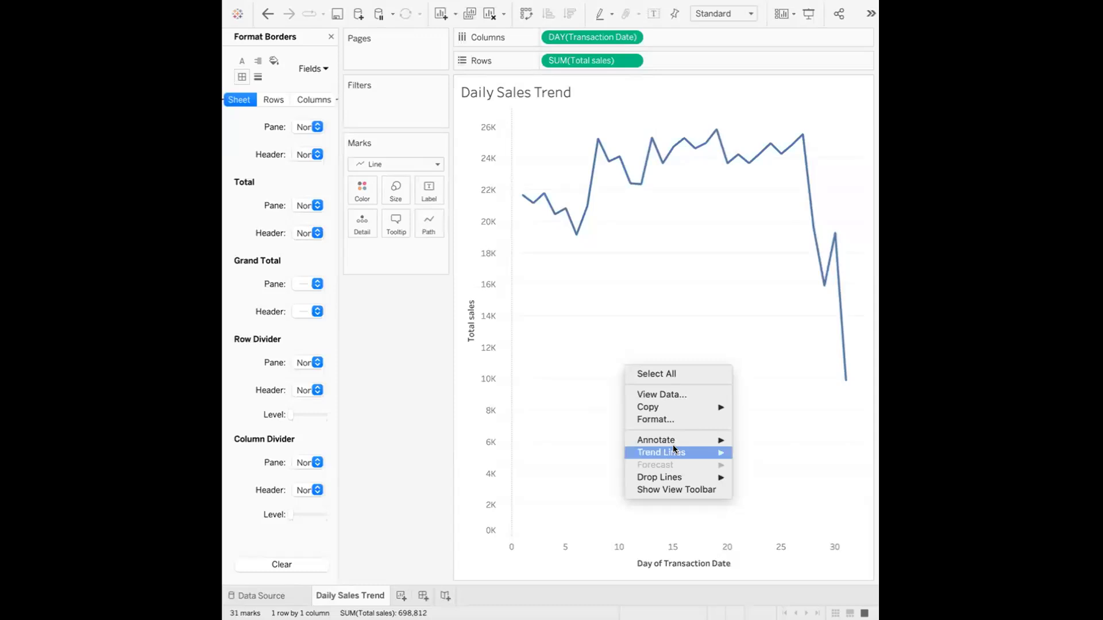
mouse_move(675, 478)
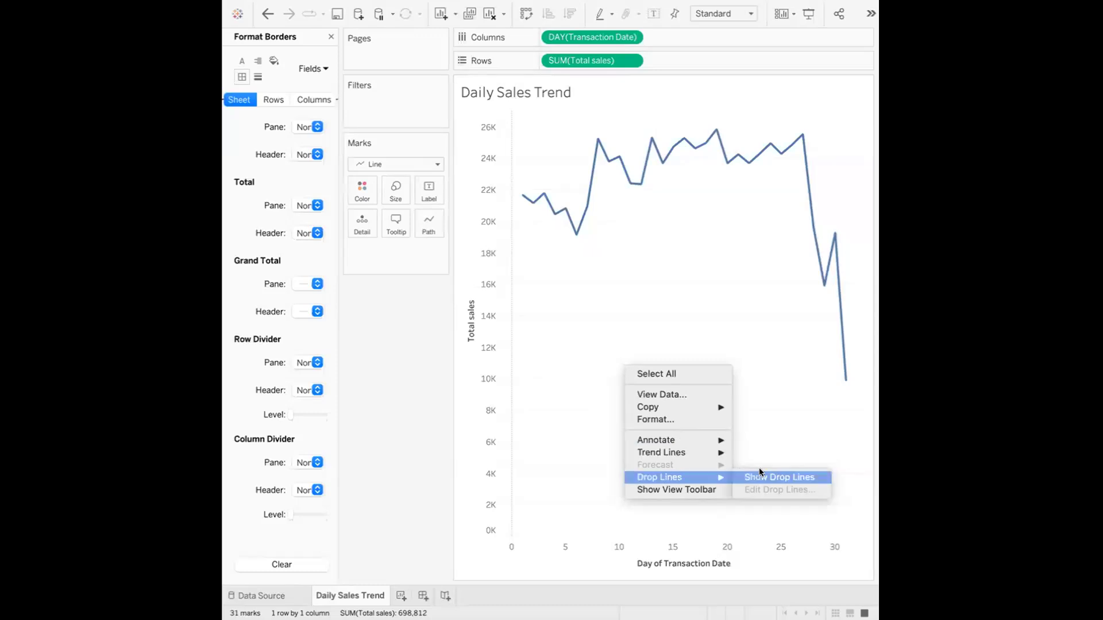
left_click(314, 351)
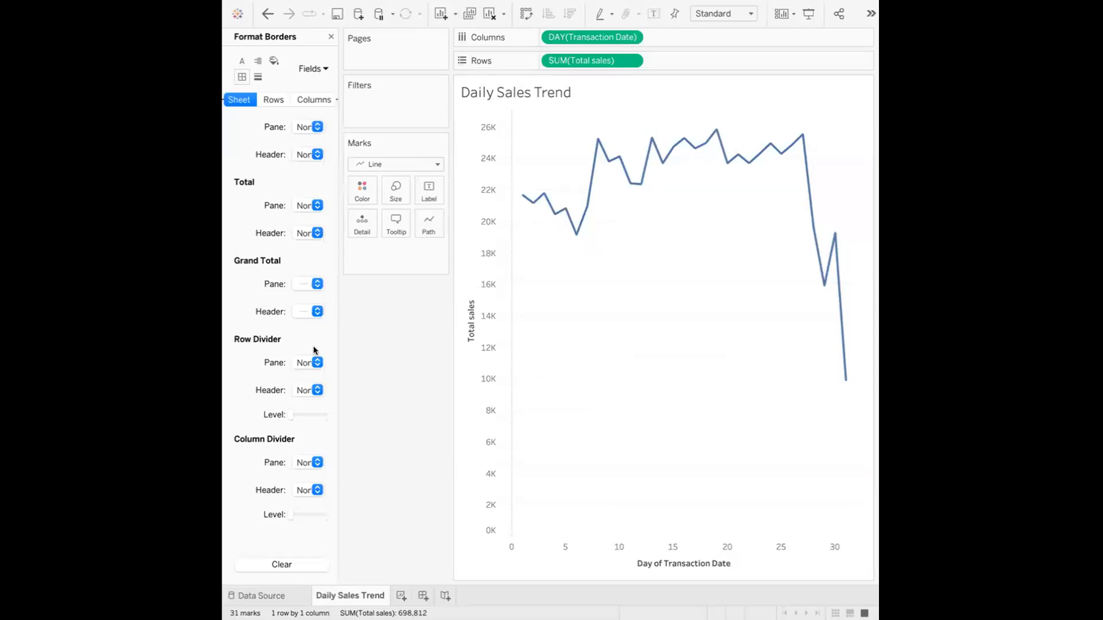
scroll(315, 351, "up", 1)
scroll(314, 351, "up", 1)
scroll(319, 355, "down", 2)
scroll(315, 352, "up", 3)
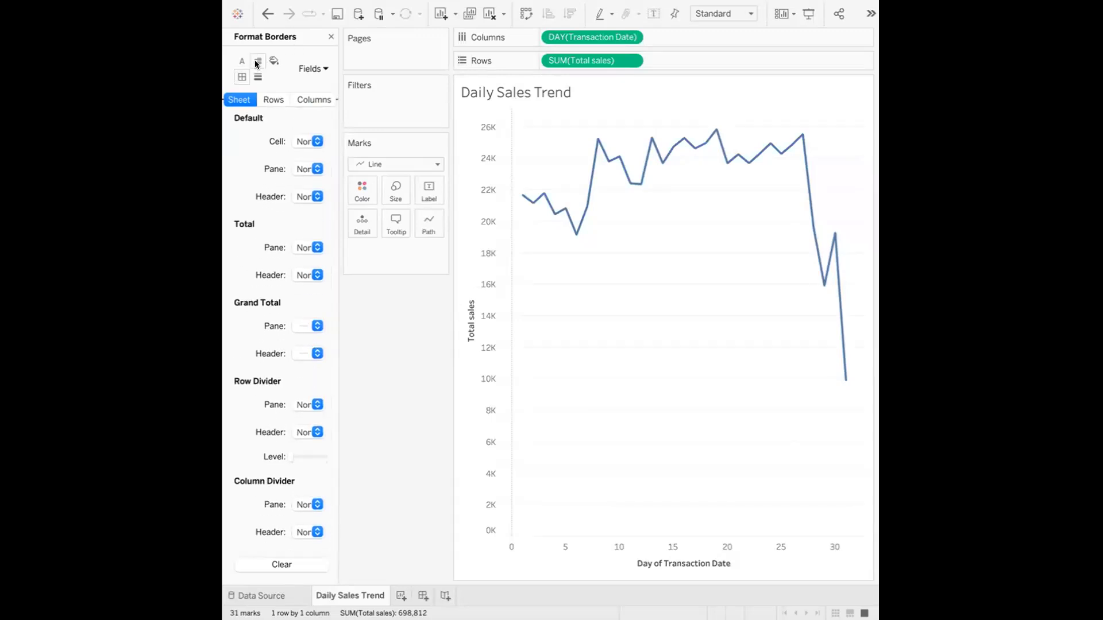
left_click(330, 37)
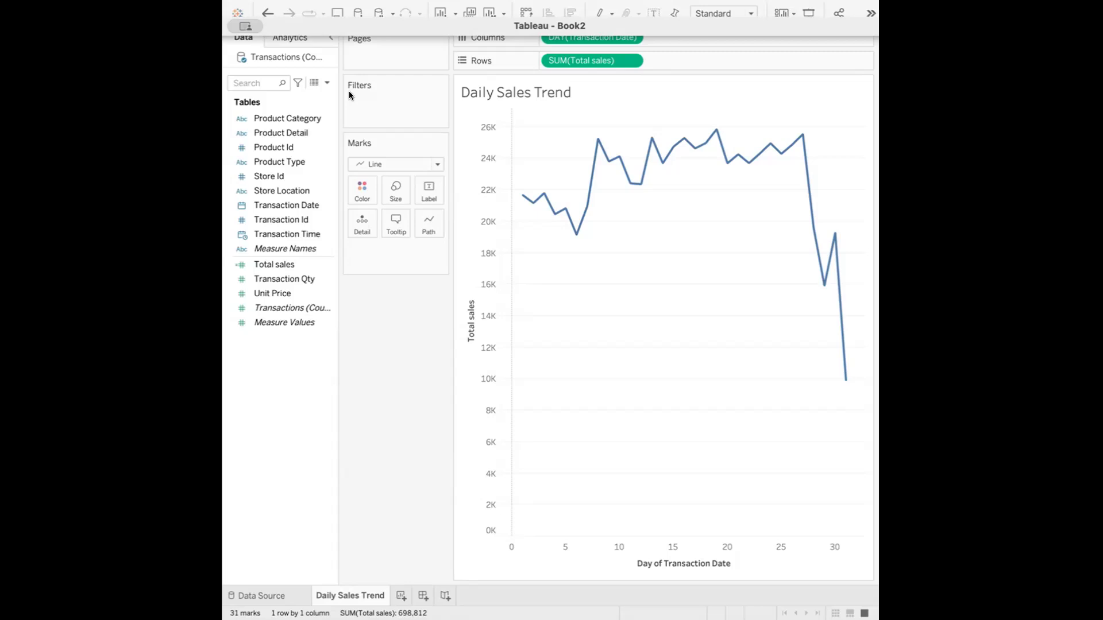
- Set the sheet's grid lines to None, close the line formatting, and narrow the Marks card column to widen the chart
left_click(329, 140)
left_click(305, 141)
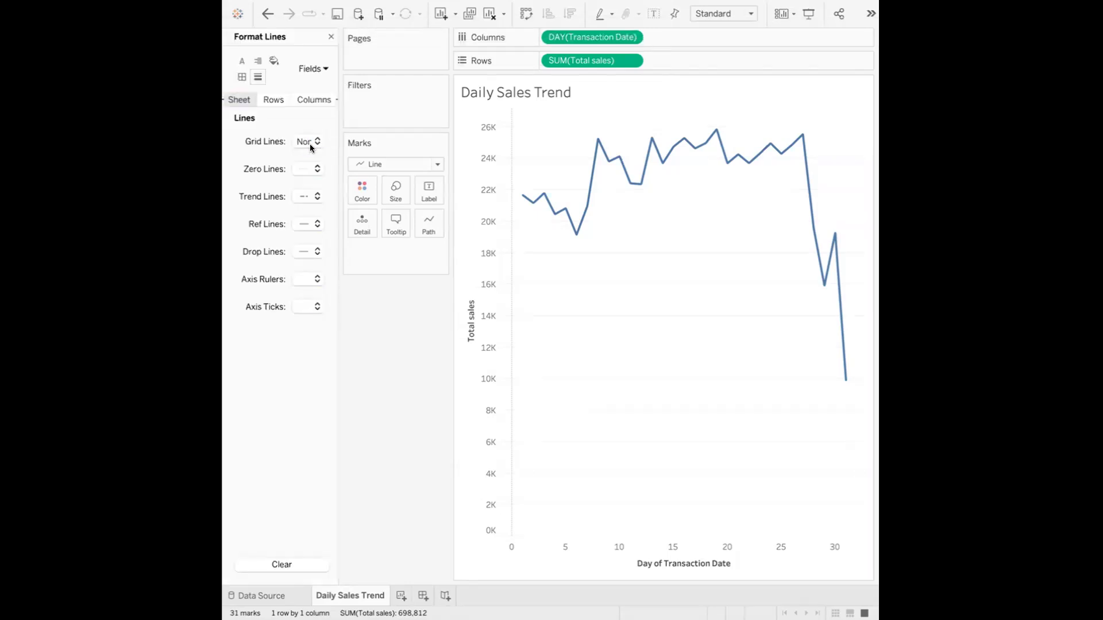
left_click(309, 143)
left_click(270, 120)
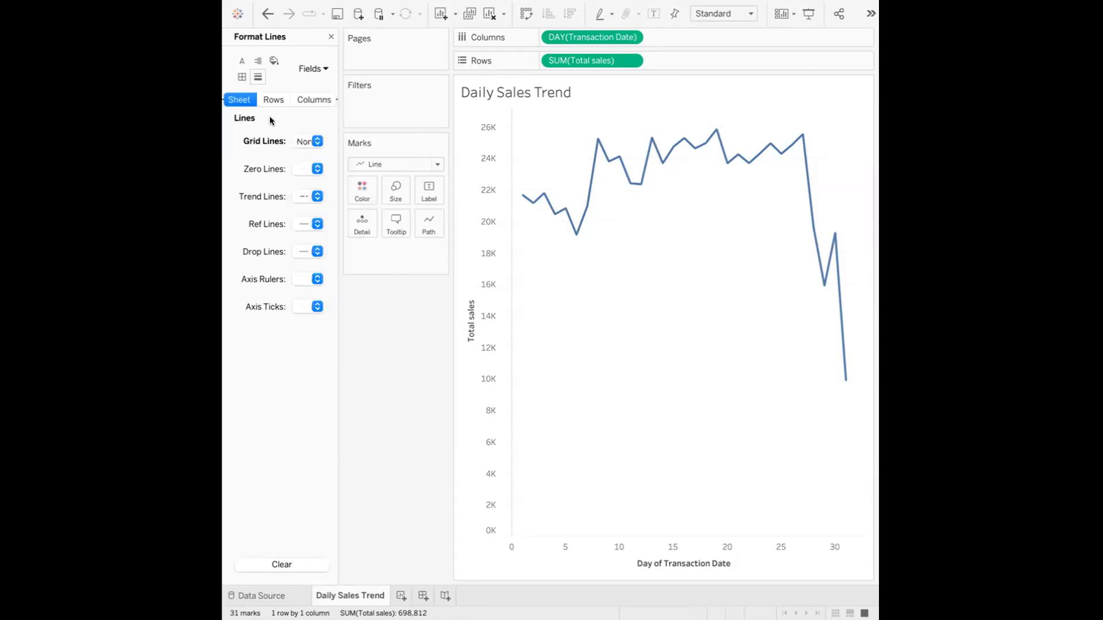
left_click(331, 37)
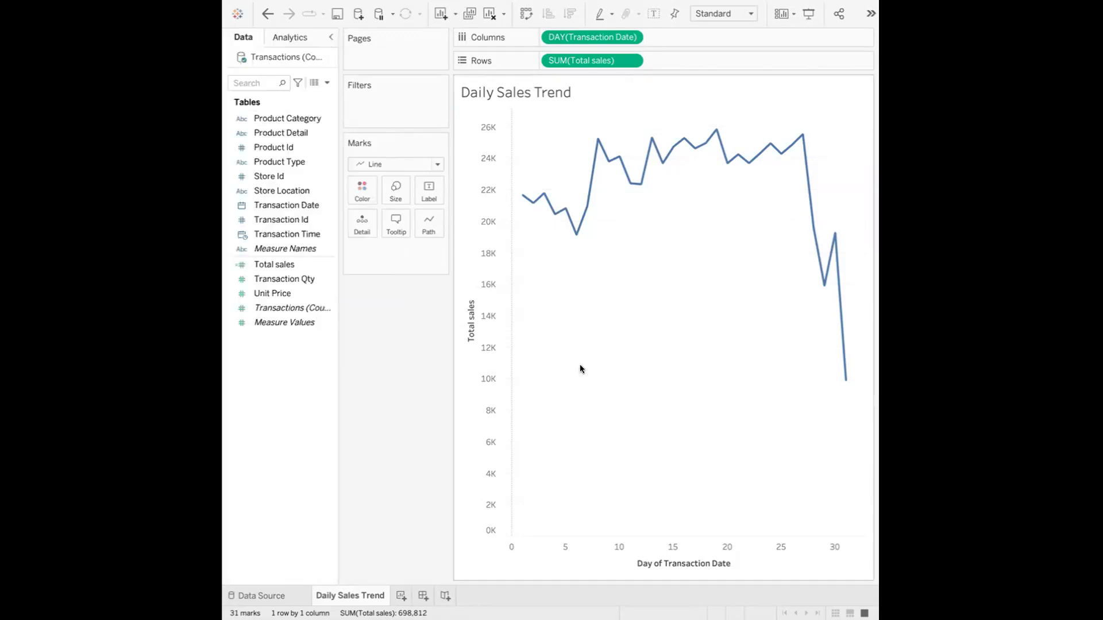
left_click_drag(449, 562, 410, 562)
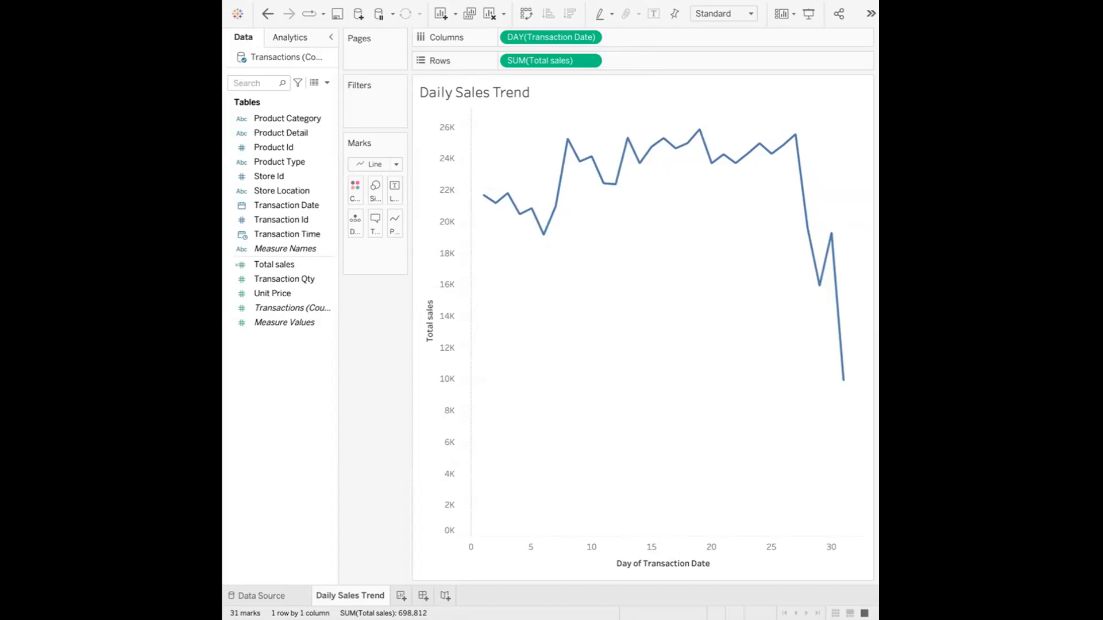
- Duplicate the Daily Sales Trend sheet and change the copy's Transaction Date level on Columns to Month
right_click(341, 597)
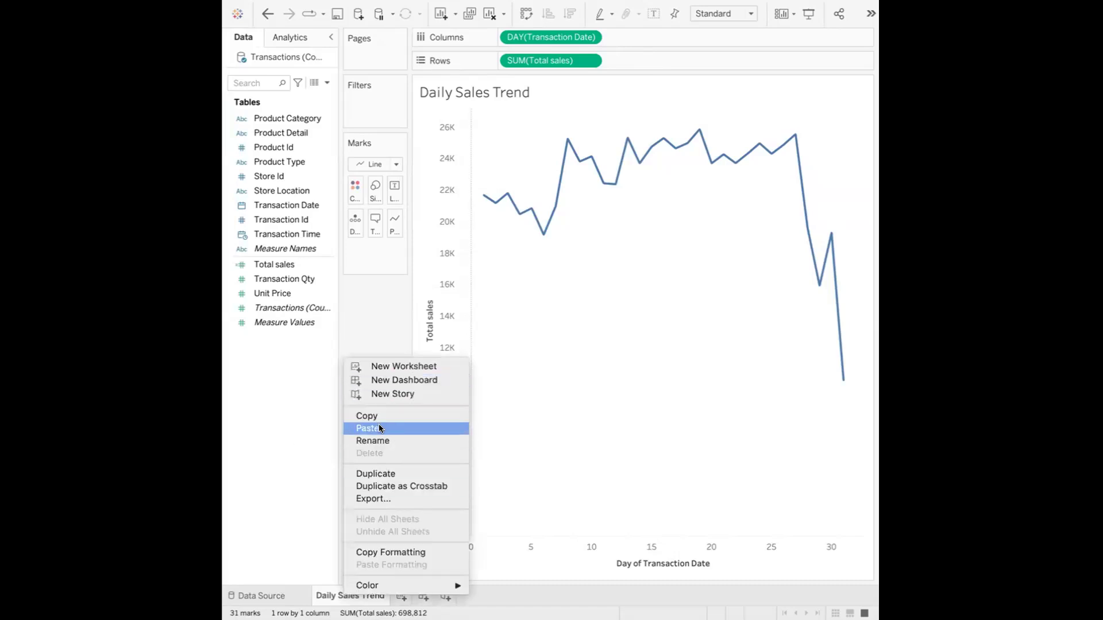
left_click(375, 474)
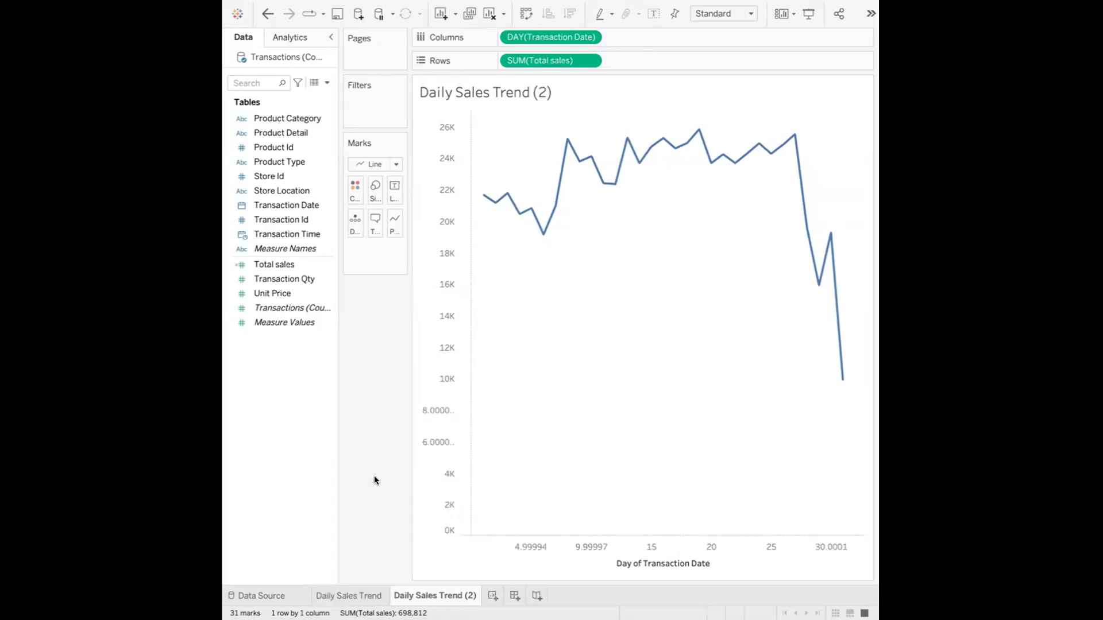
left_click(587, 60)
left_click(591, 40)
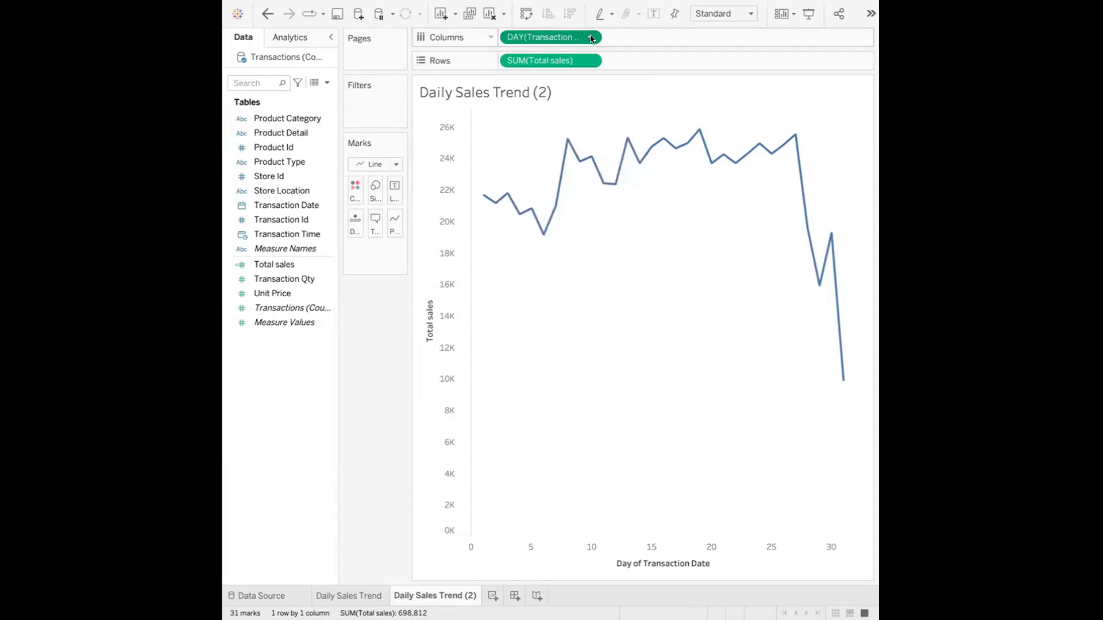
left_click(592, 39)
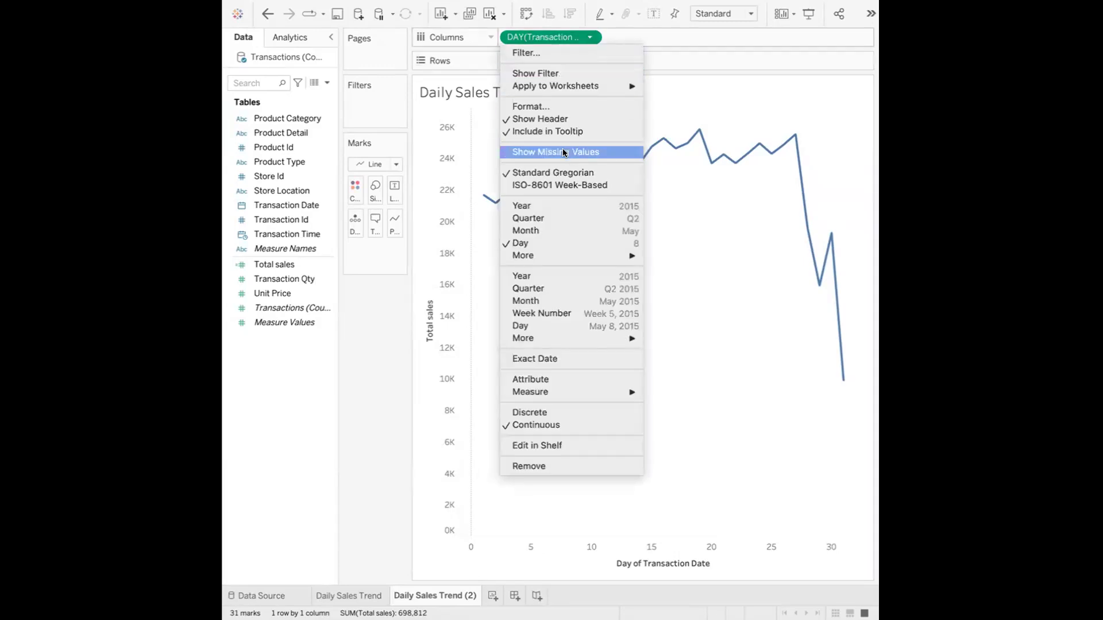
left_click(549, 231)
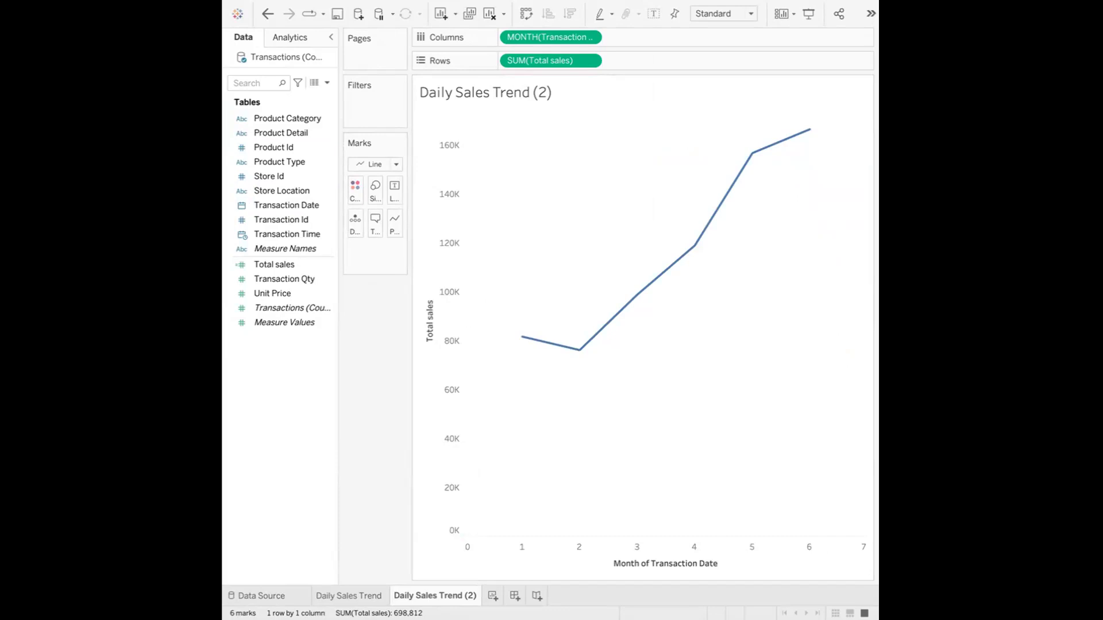
- Inspect the June data point at the end of the monthly sales line and its tooltip
left_click(808, 131)
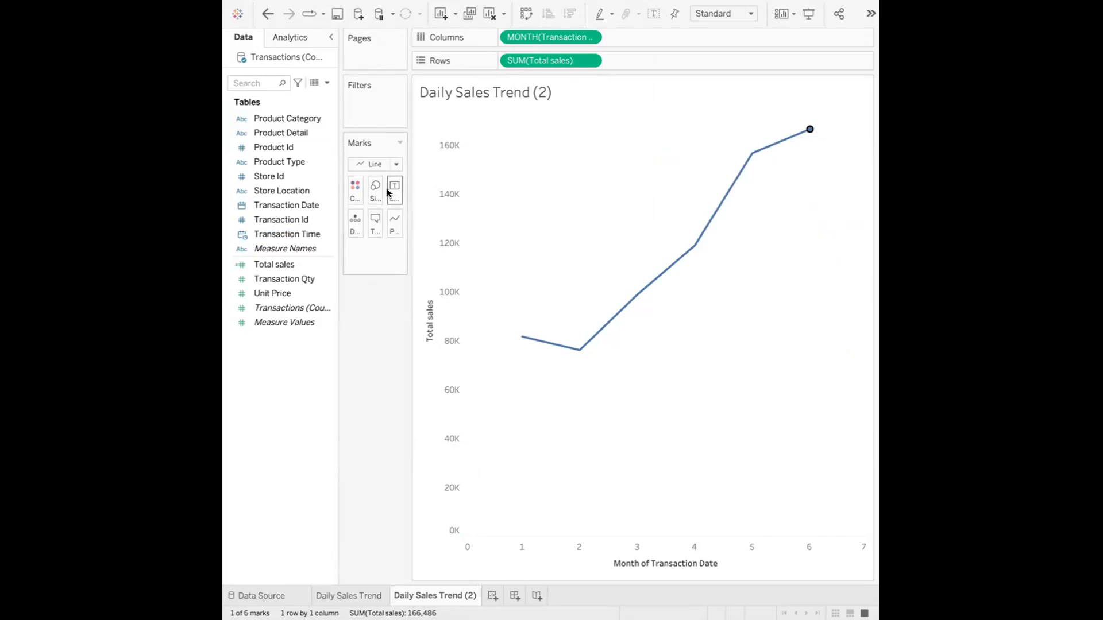
left_click(654, 133)
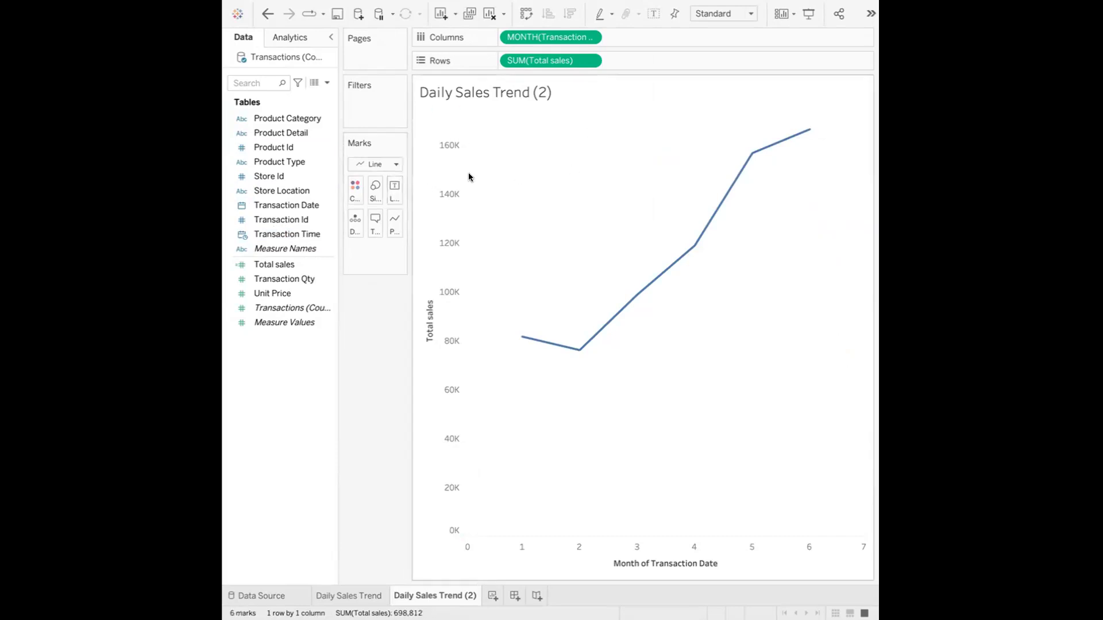
left_click(808, 129)
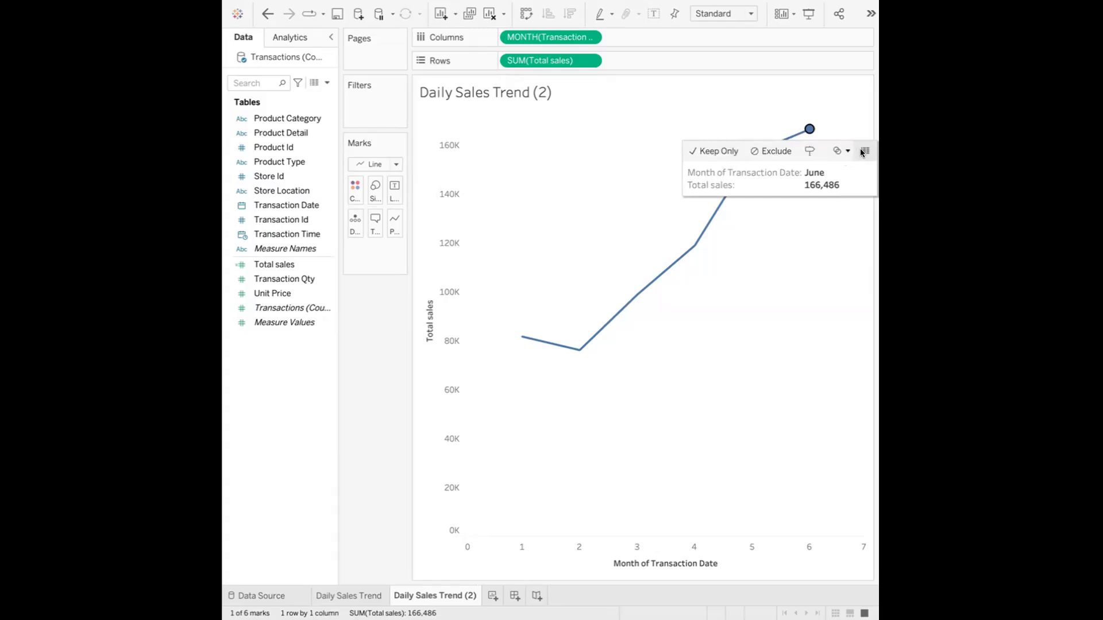
left_click(736, 304)
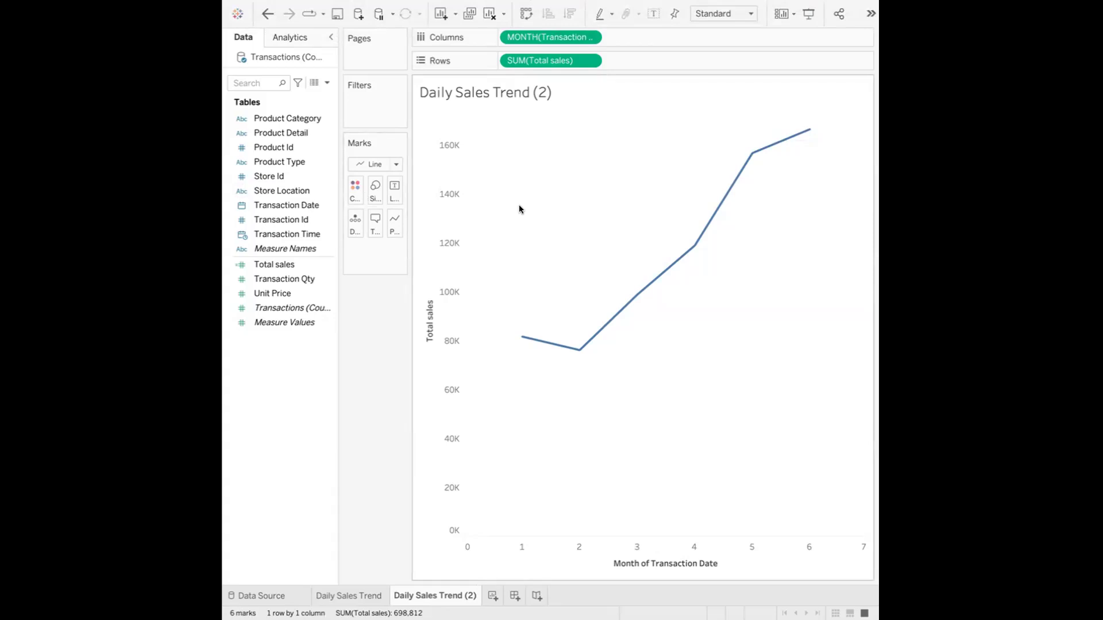
- Set the view to Fit Width and view the summary data behind the June point
left_click(722, 16)
left_click(715, 37)
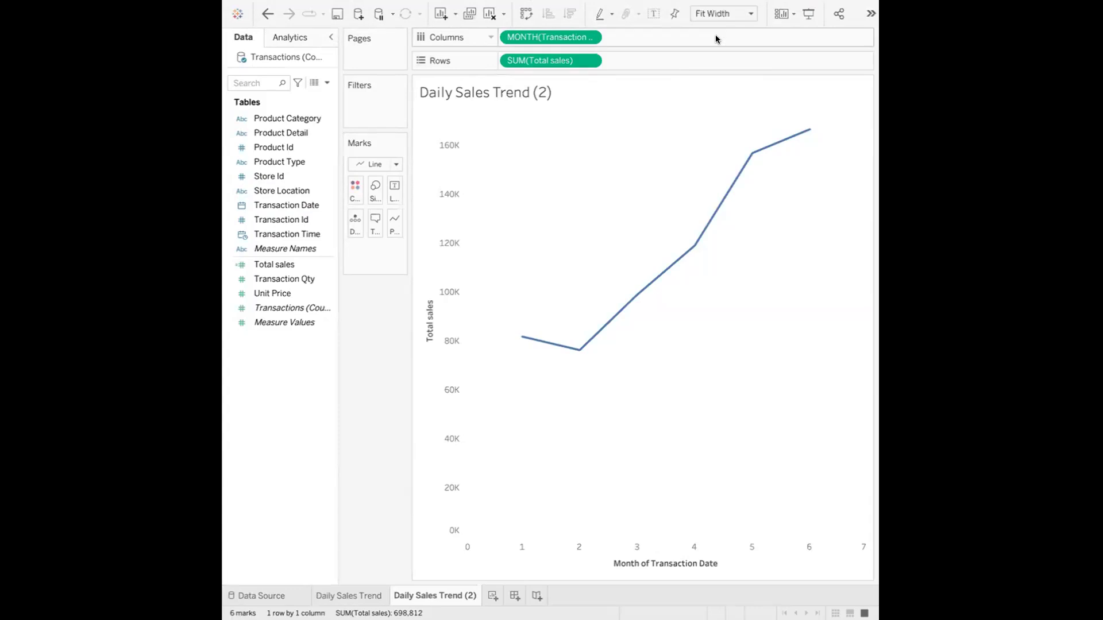
left_click(810, 128)
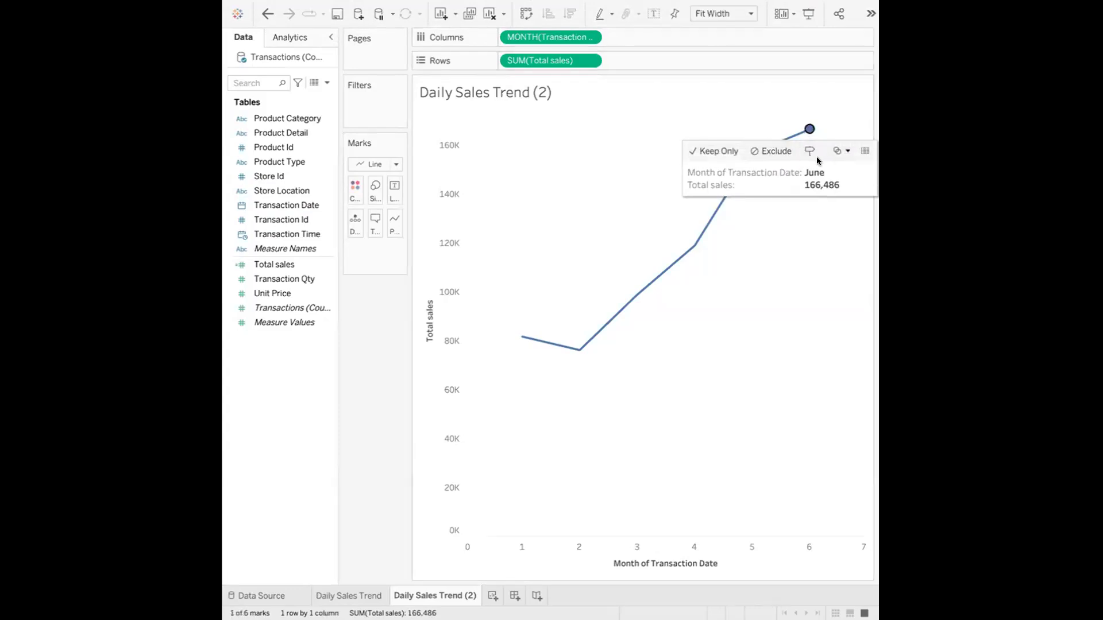
left_click(866, 152)
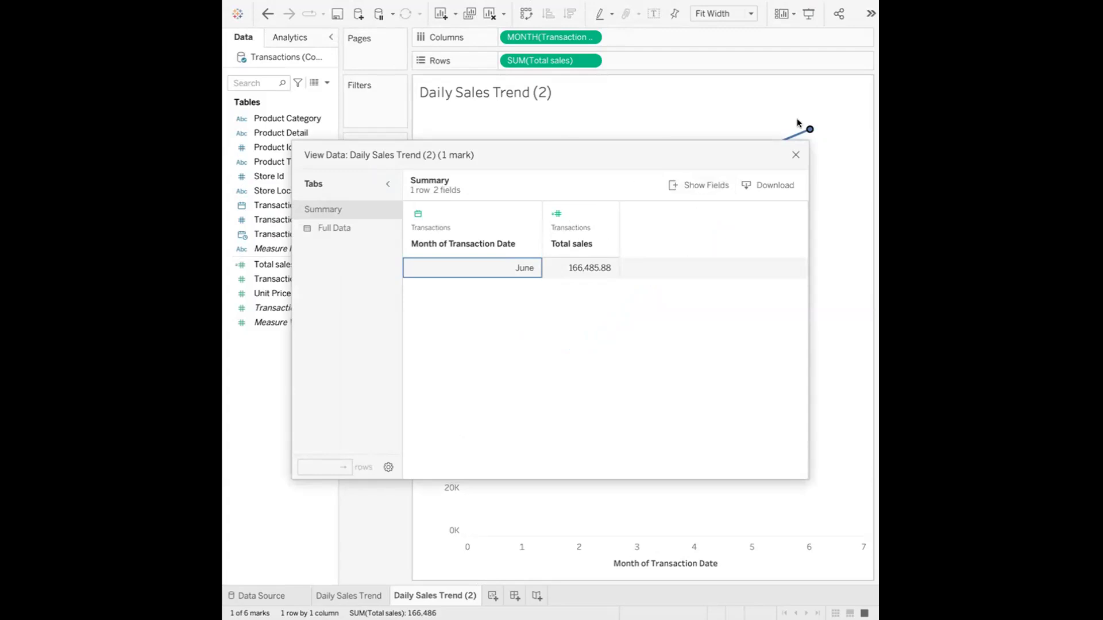
left_click(795, 155)
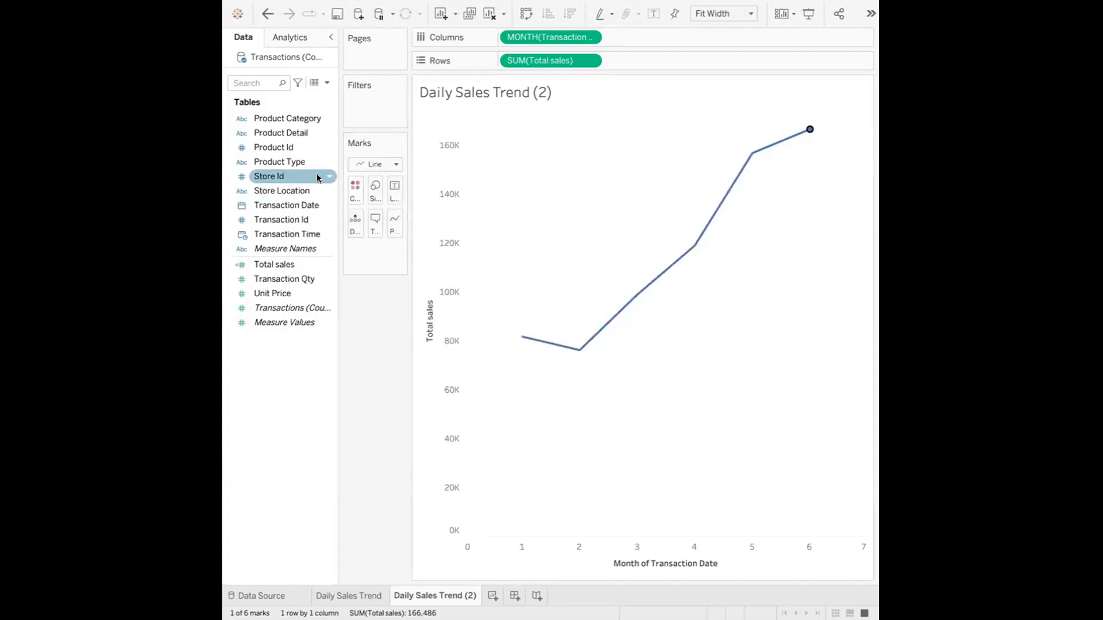
mouse_move(809, 129)
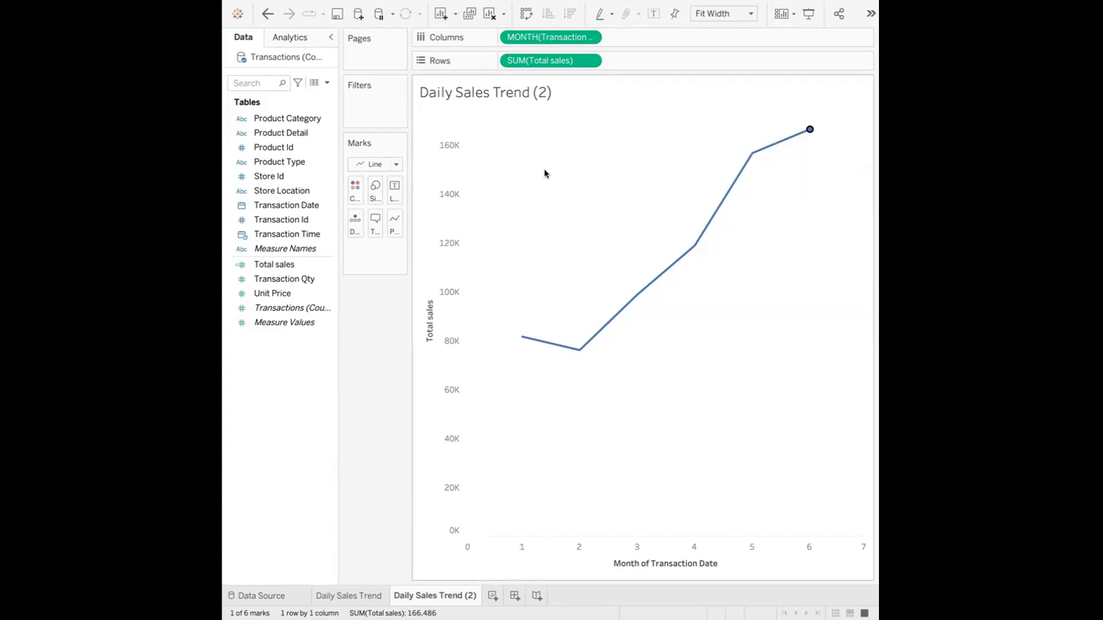
- Set the monthly chart's fit to Entire View and clear the selected data point
left_click(708, 17)
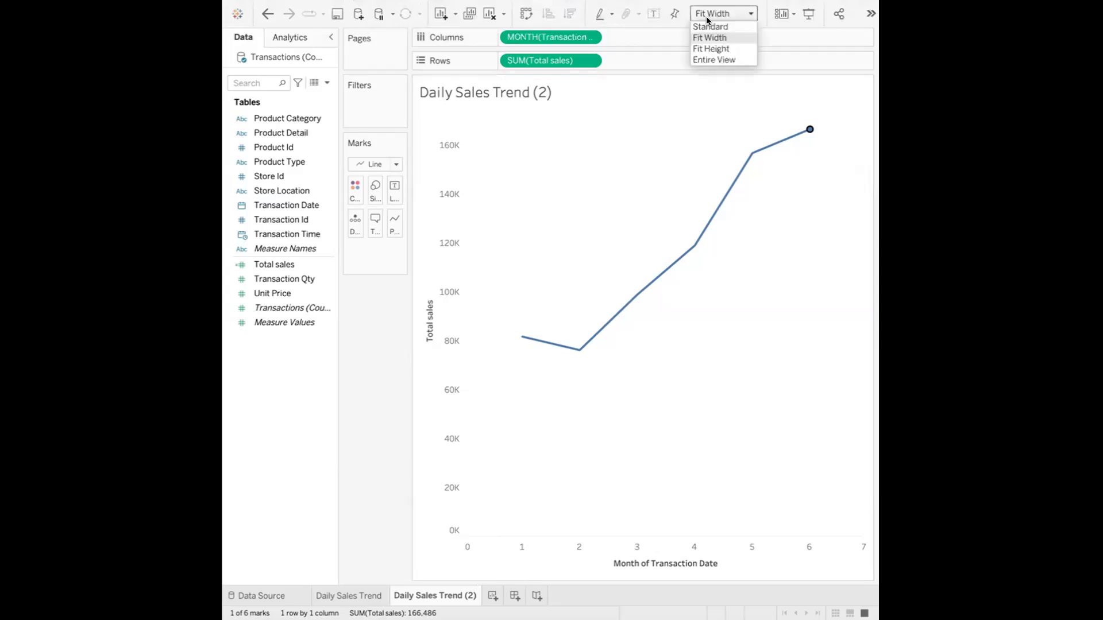
left_click(711, 59)
left_click(736, 245)
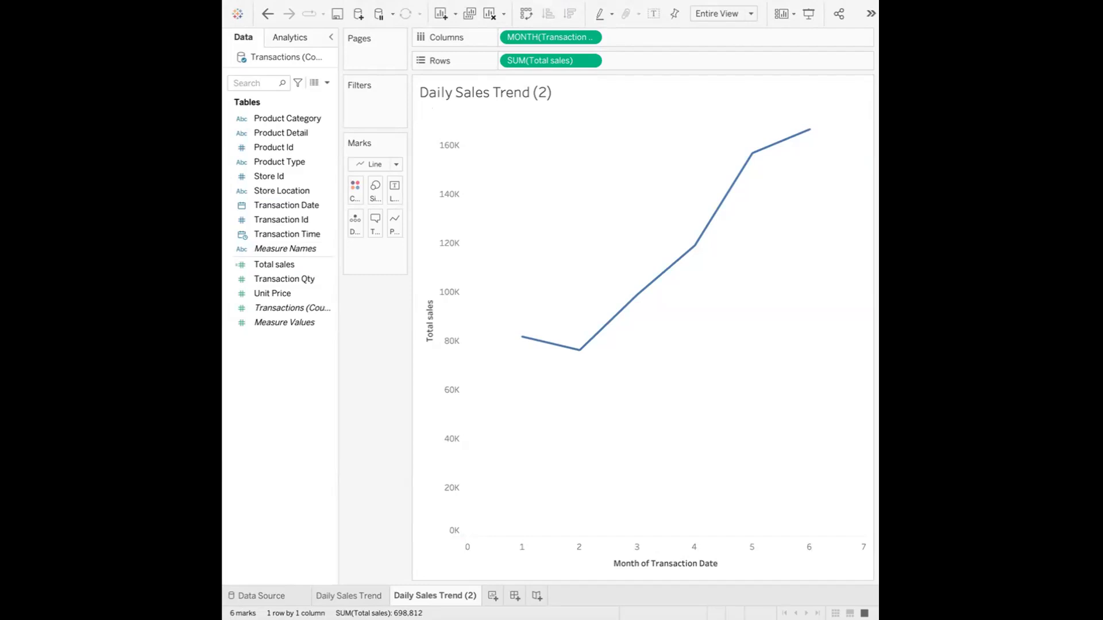
- Rename the duplicated sheet as Monthly Sales Trend
double_click(418, 597)
left_click(411, 594)
key("BackSpace")
key("BackSpace")
key("BackSpace")
key("BackSpace")
key("BackSpace")
type("Monthly")
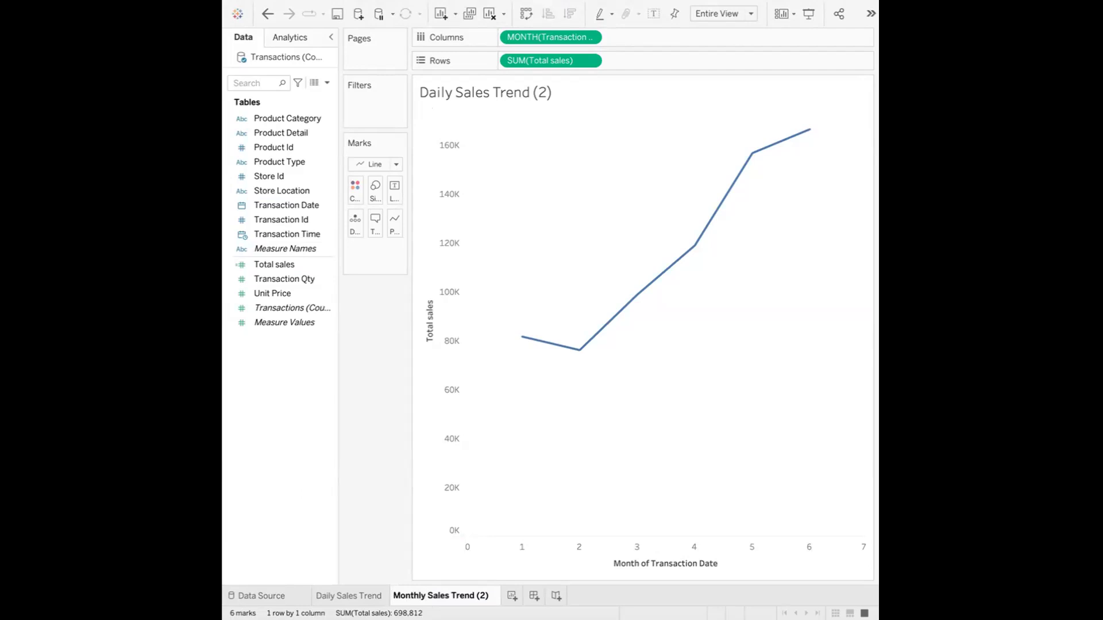
key("Return")
key("BackSpace")
key("BackSpace")
key("BackSpace")
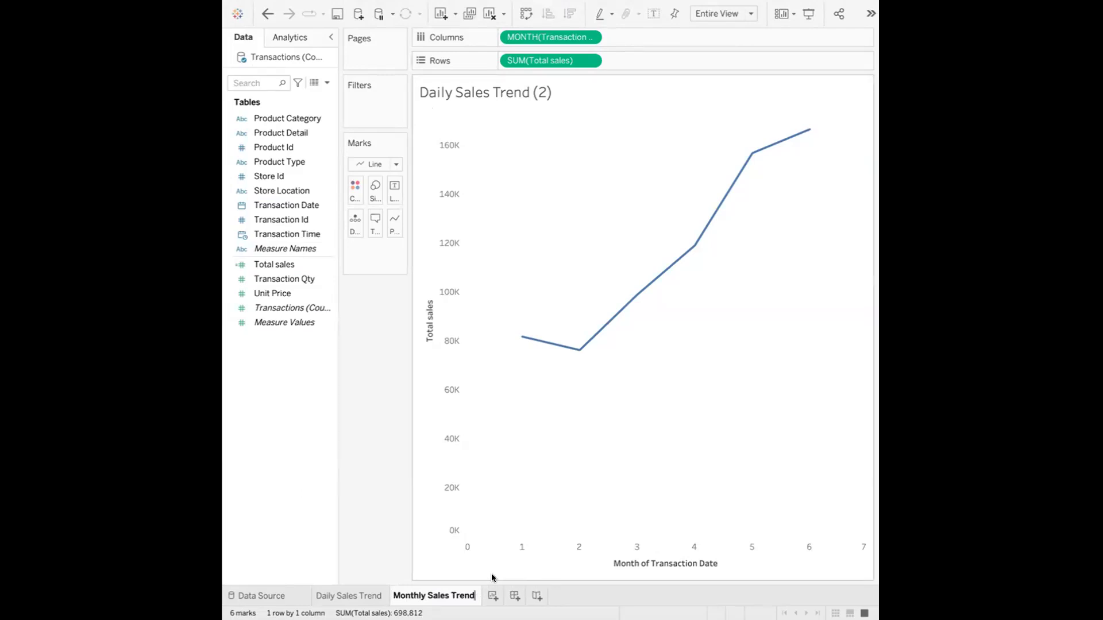
key("Return")
- Add a new worksheet and name it Sales by Day of Week
left_click(492, 596)
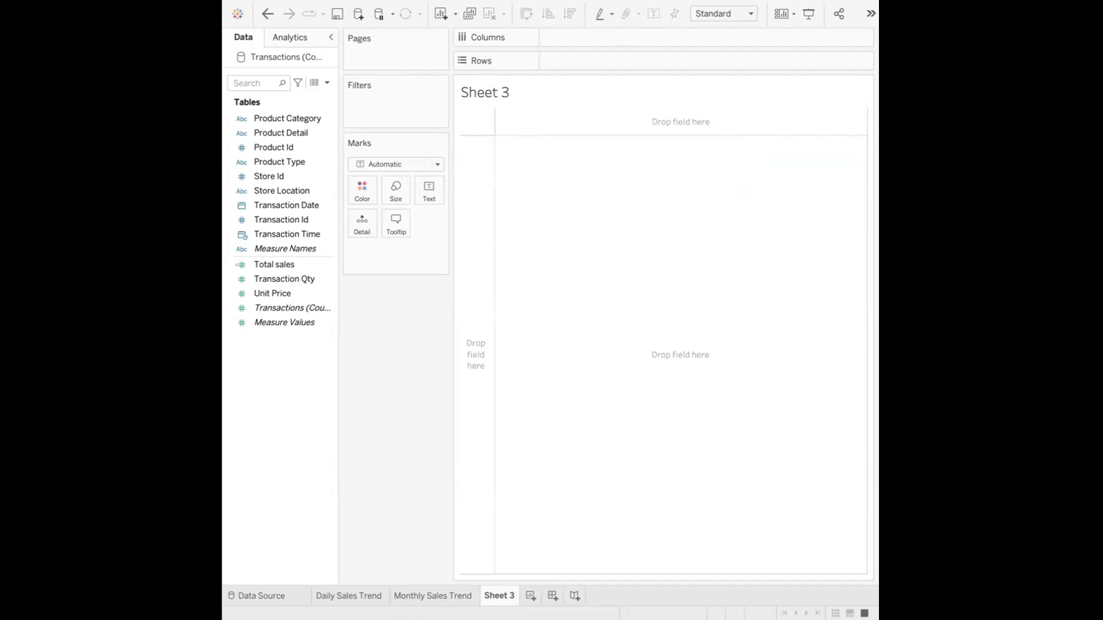
double_click(497, 595)
key("BackSpace")
type("Sales by ")
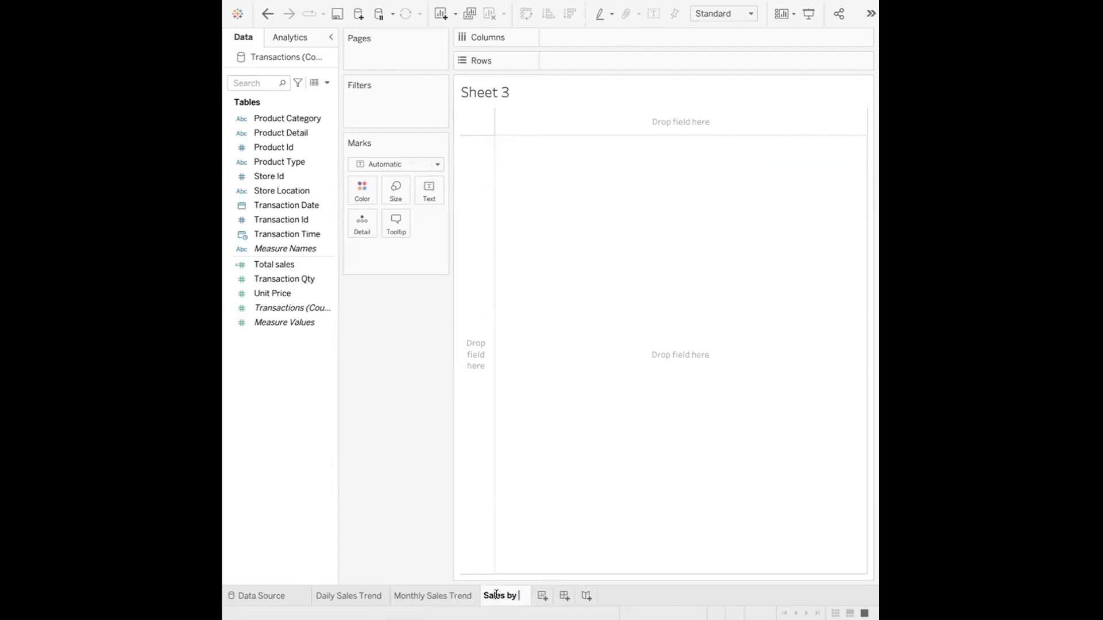
type("Day of Week")
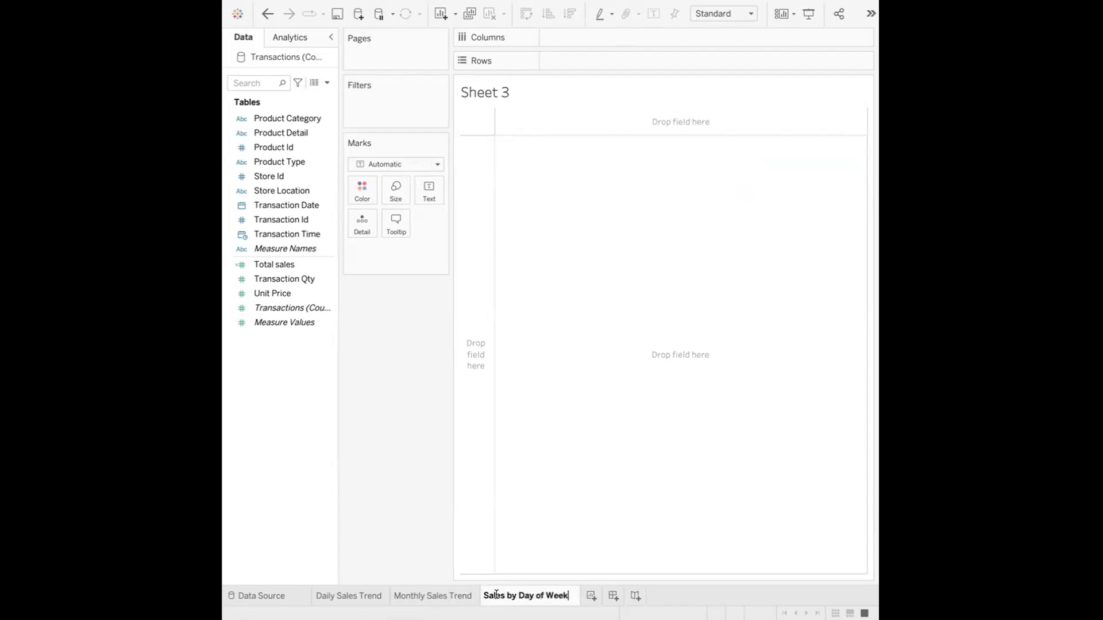
key("Return")
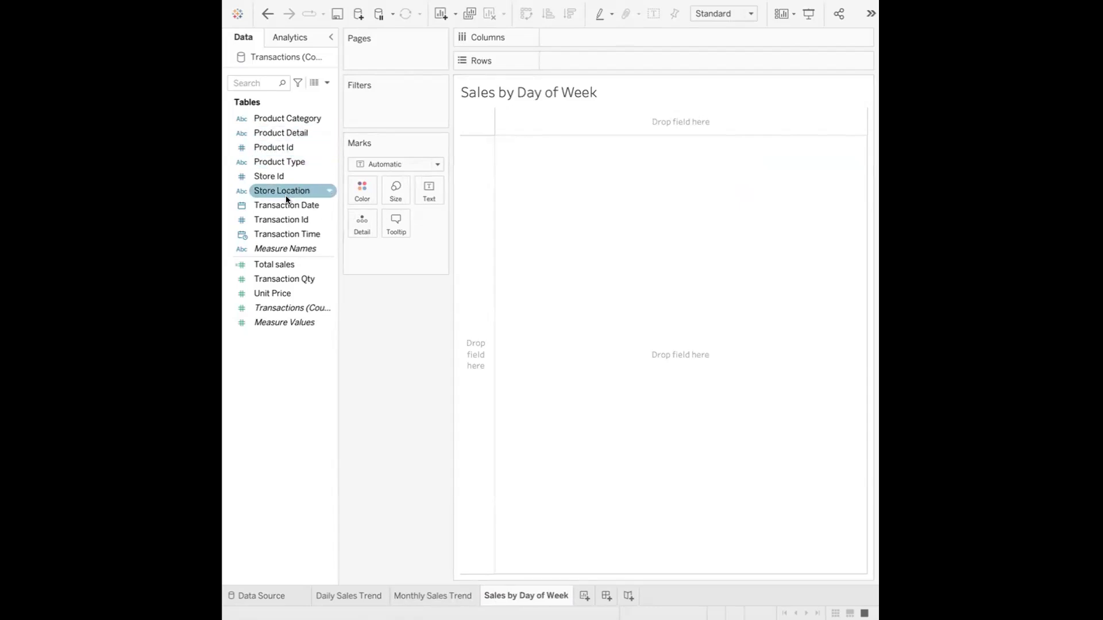
- Put Transaction Date on Columns and set its date level to Weekday
mouse_move(285, 206)
left_mouse_down()
mouse_move(595, 47)
mouse_move(591, 33)
left_mouse_up()
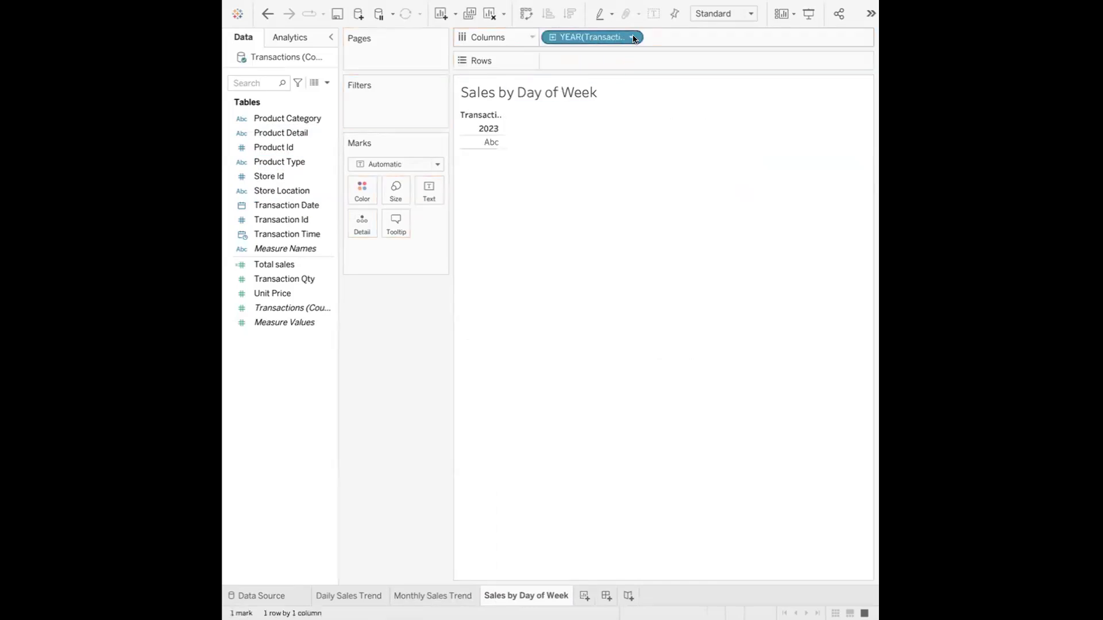
left_click(634, 38)
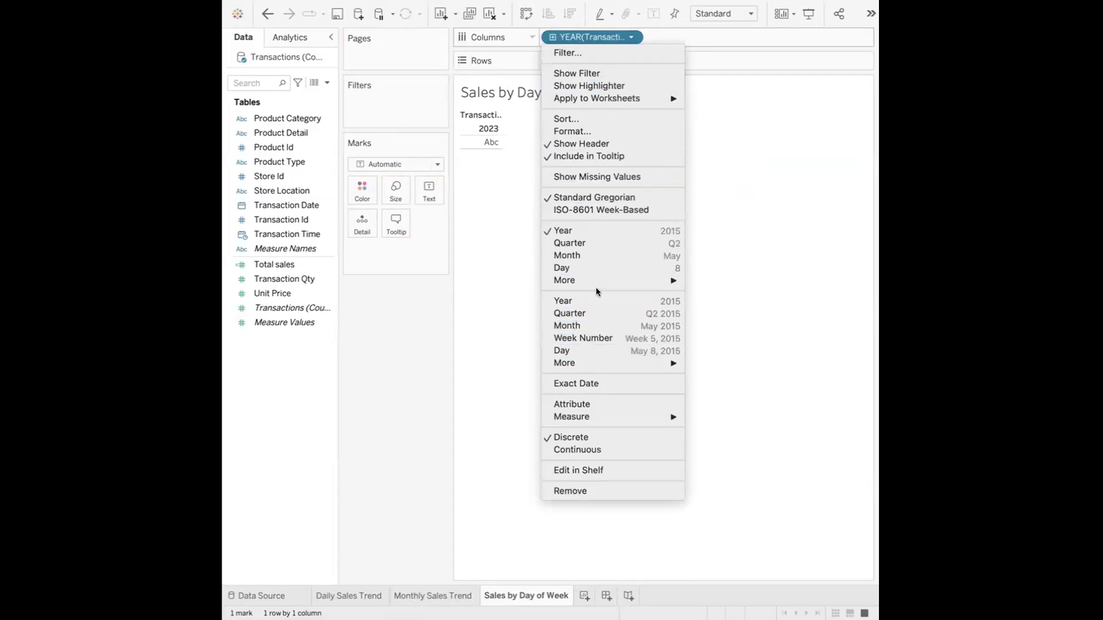
mouse_move(601, 280)
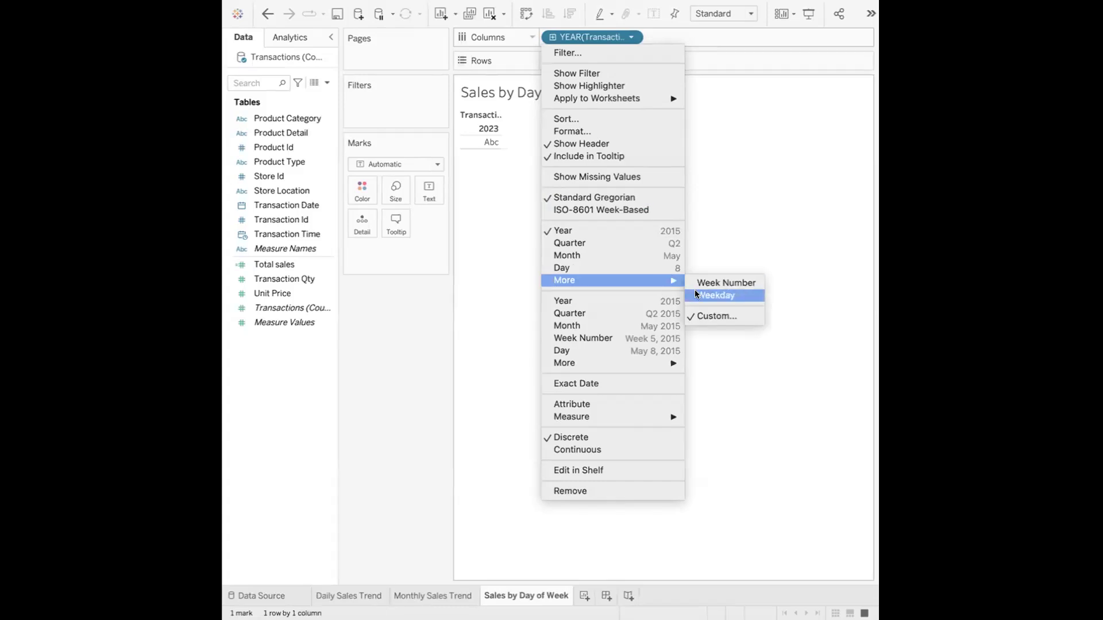
left_click(713, 295)
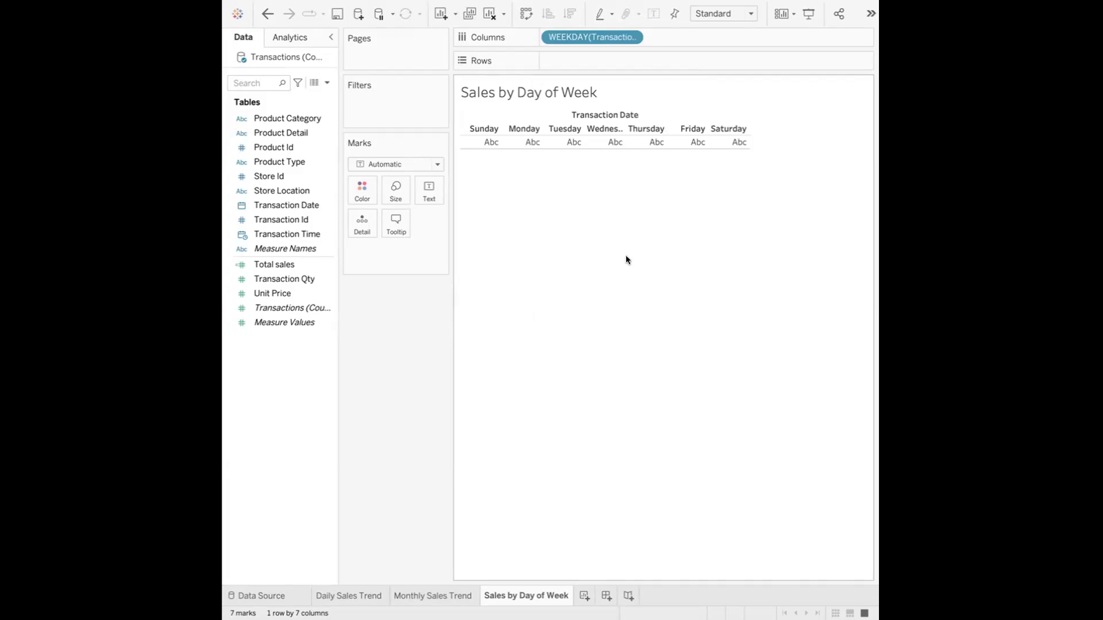
- Put Total sales on Rows and set the mark type to Bar
left_click(304, 179)
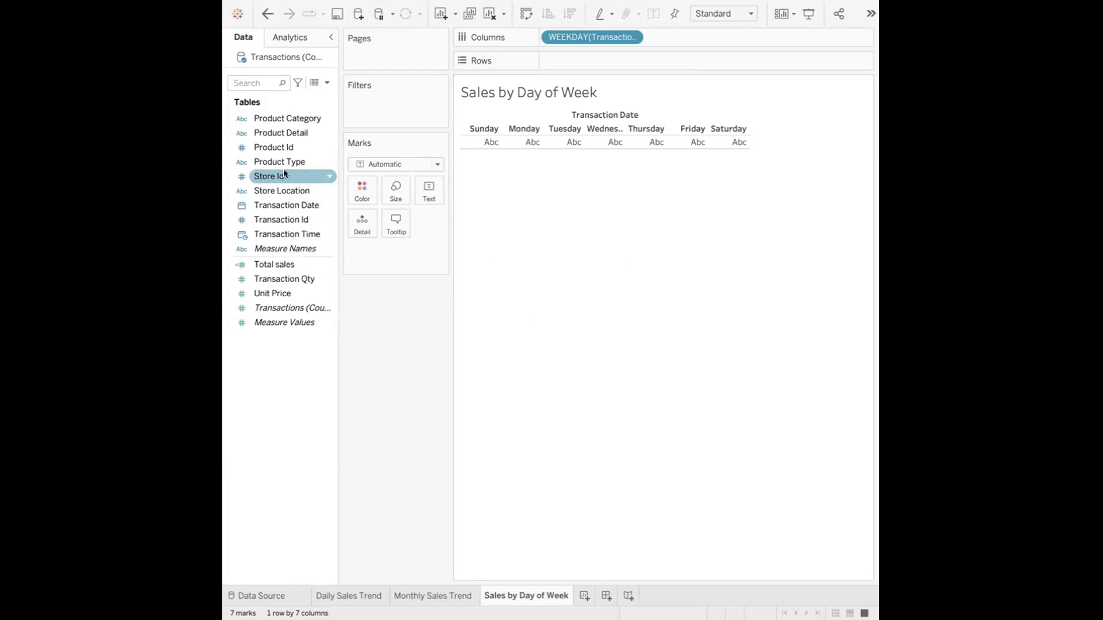
left_click_drag(284, 261, 616, 58)
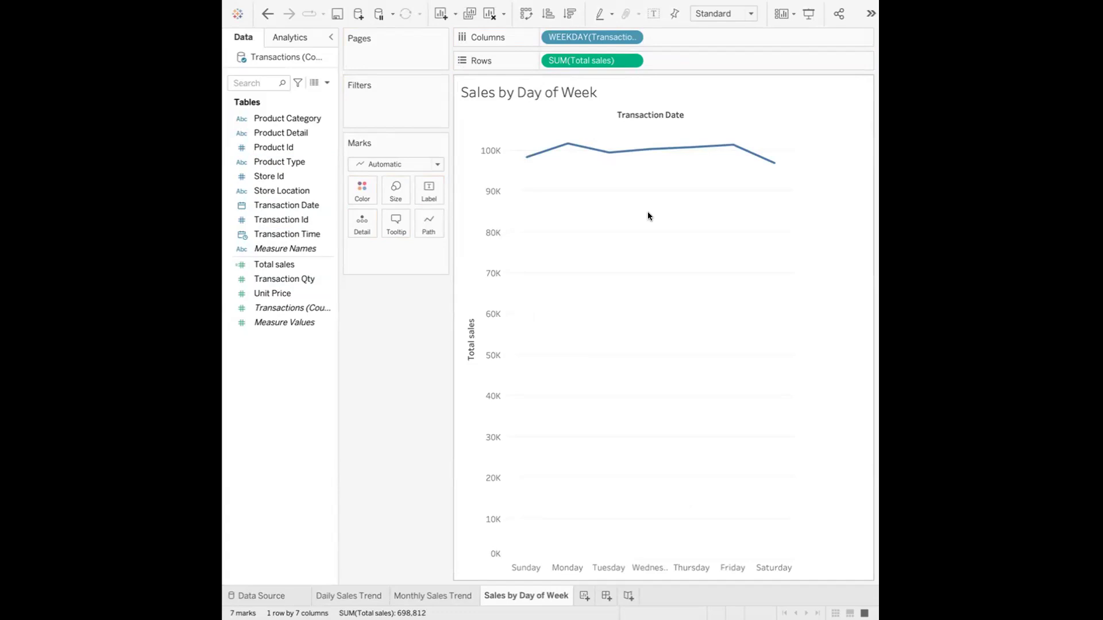
left_click(438, 165)
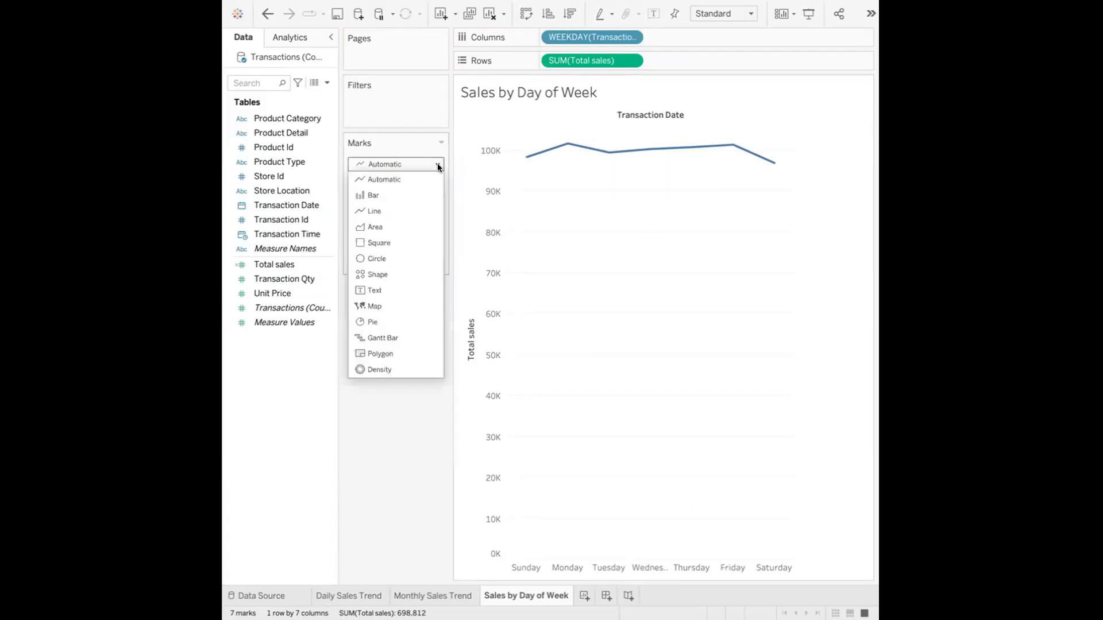
left_click(396, 197)
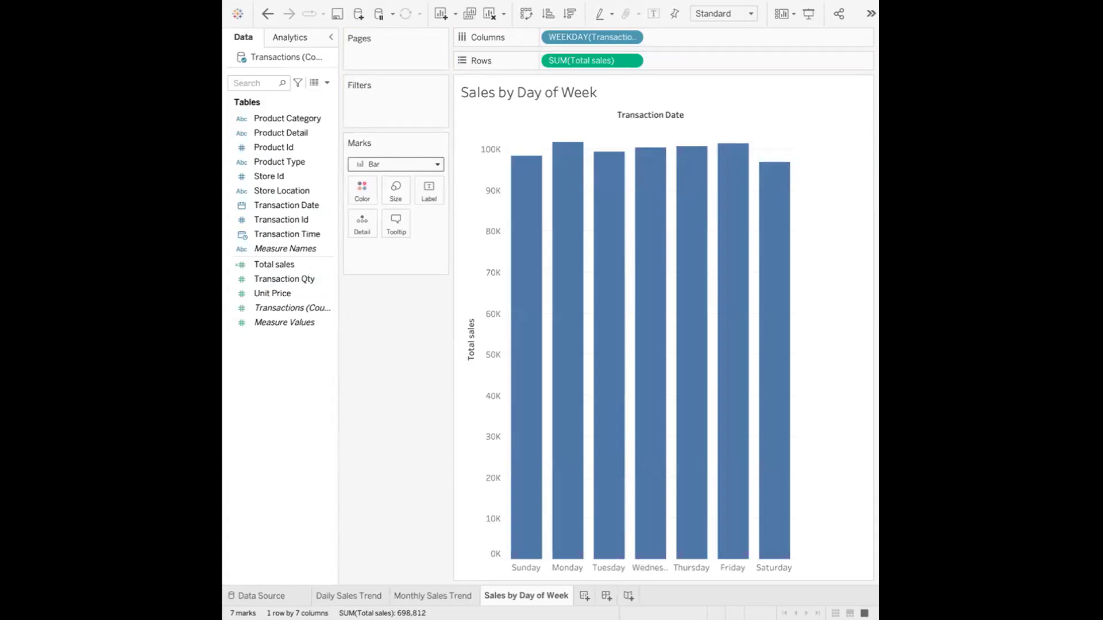
- Color the weekday sales bars by Store Location
left_click_drag(282, 188, 362, 190)
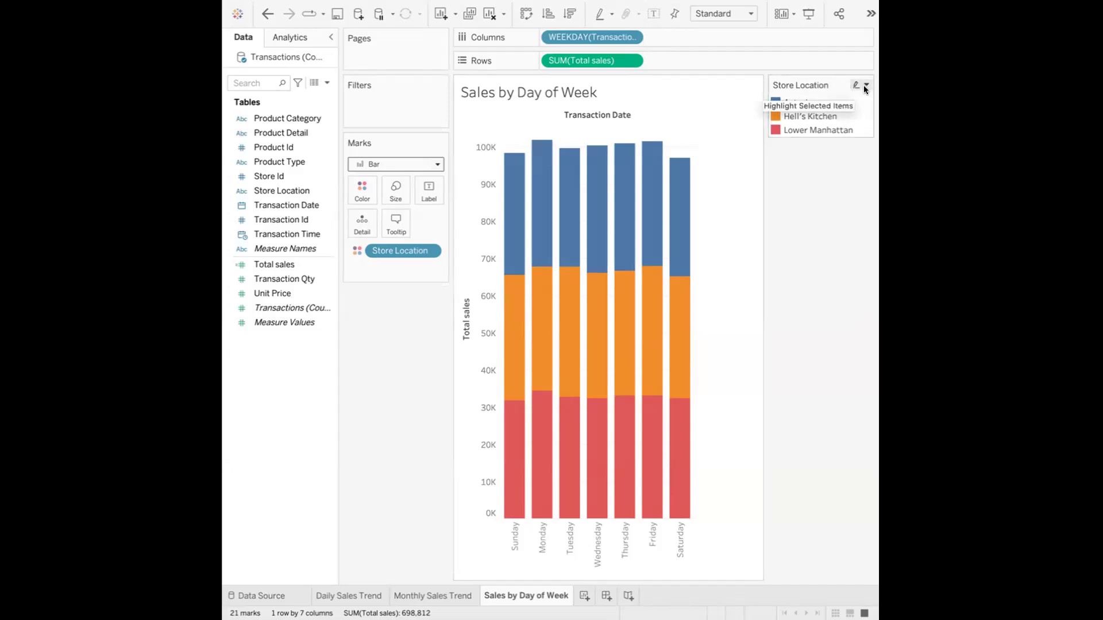
- Try hiding the Store Location color legend, undo the bar coloring, and color the weekday bars by Store Location again
left_click(865, 85)
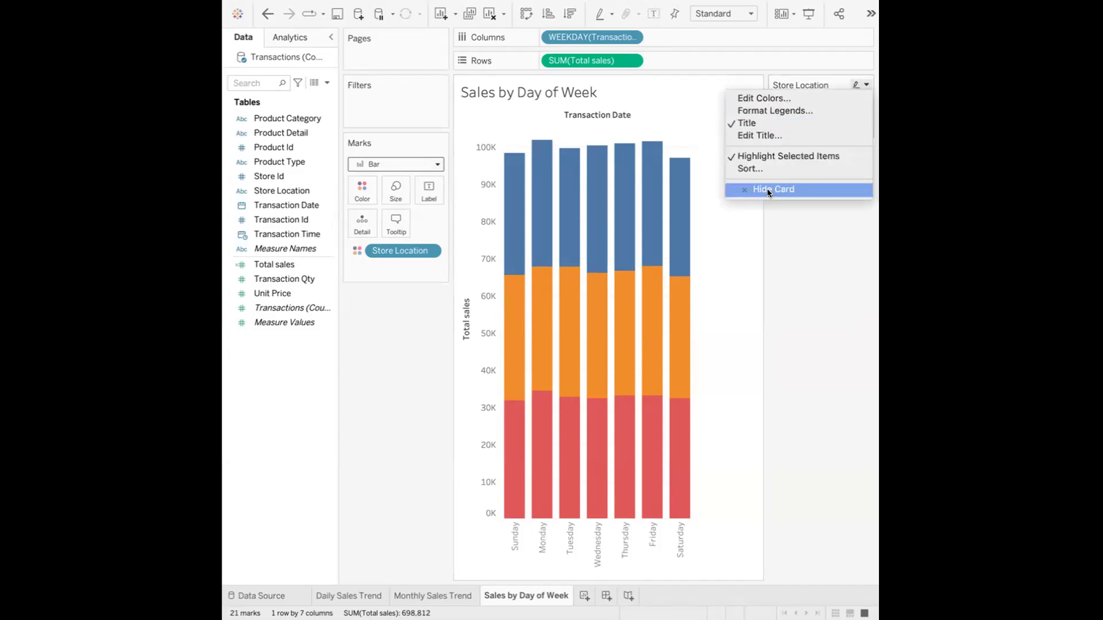
left_click(767, 188)
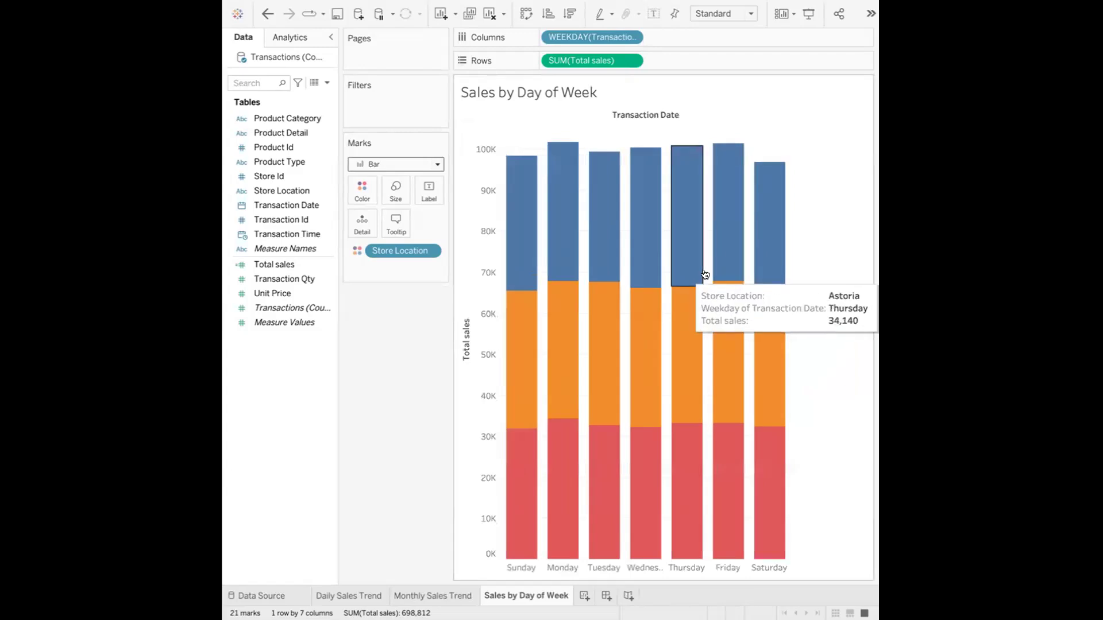
key("ctrl+z")
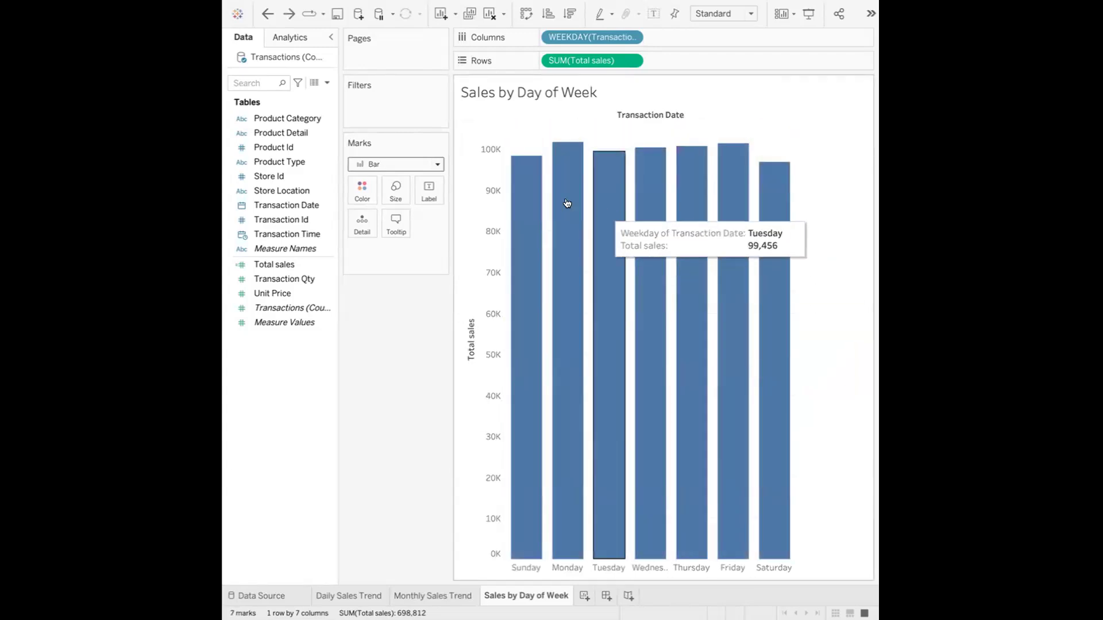
left_click(285, 190)
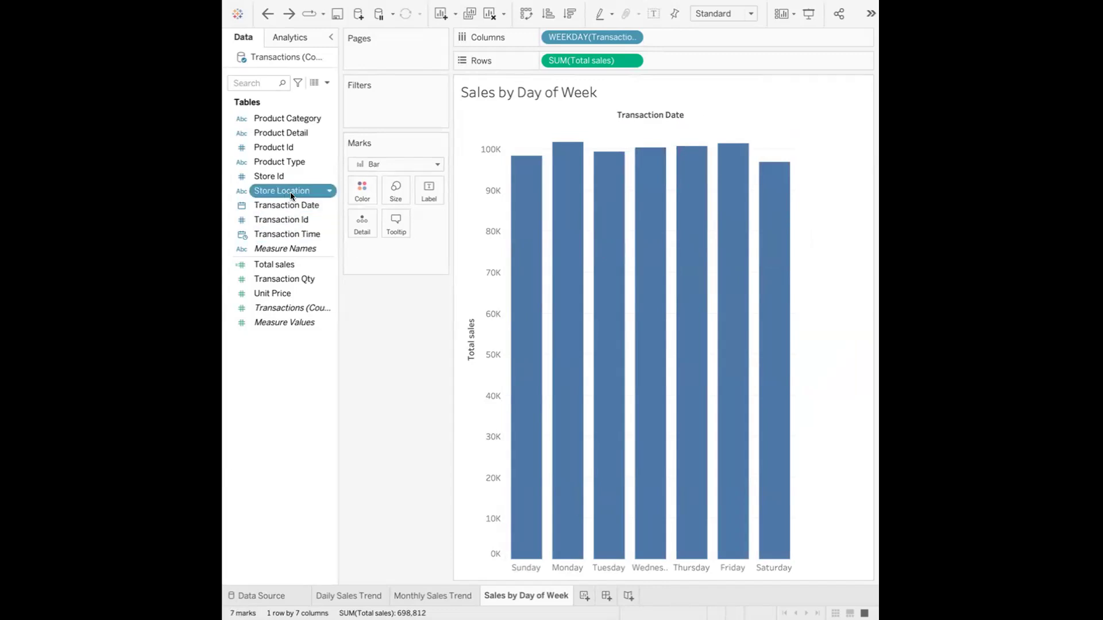
left_click_drag(291, 192, 350, 190)
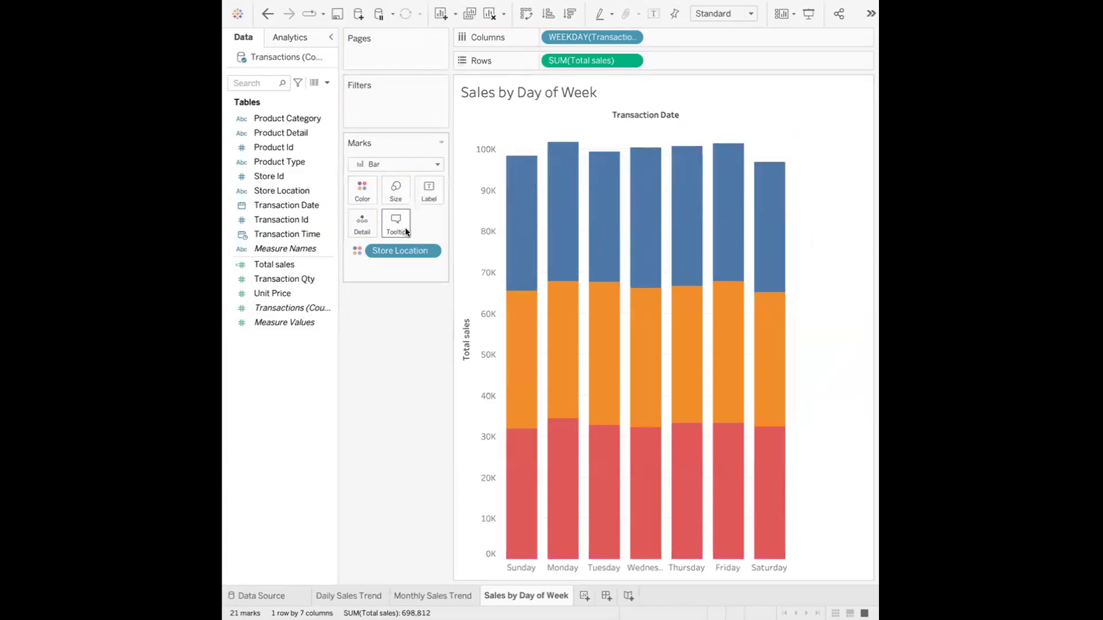
- Show the Store Location filter for the weekday chart and hide its card
right_click(418, 251)
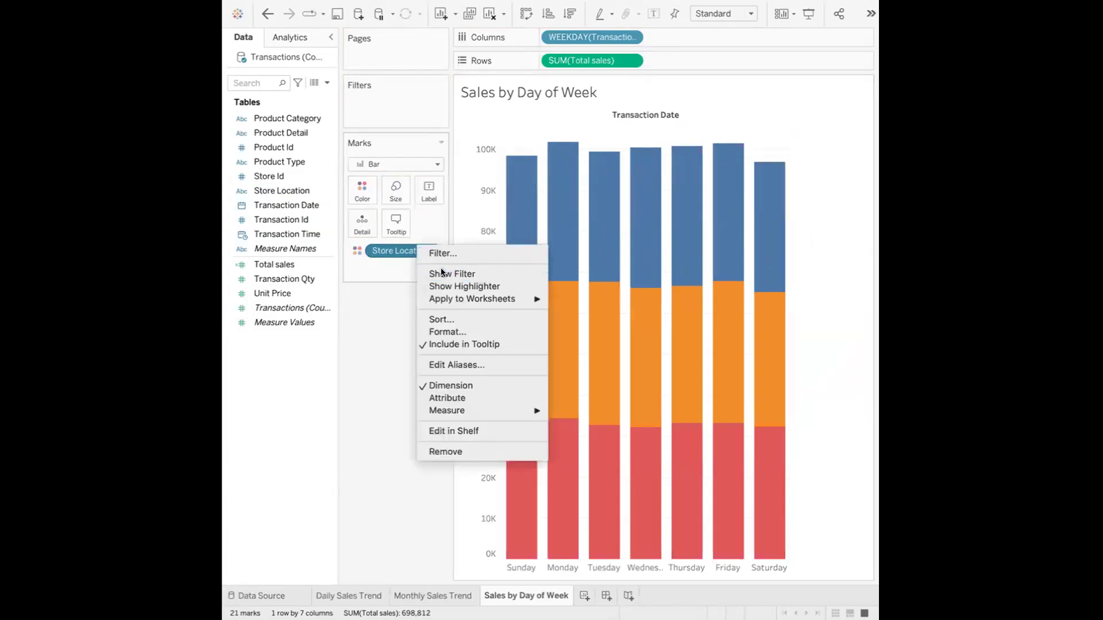
left_click(443, 274)
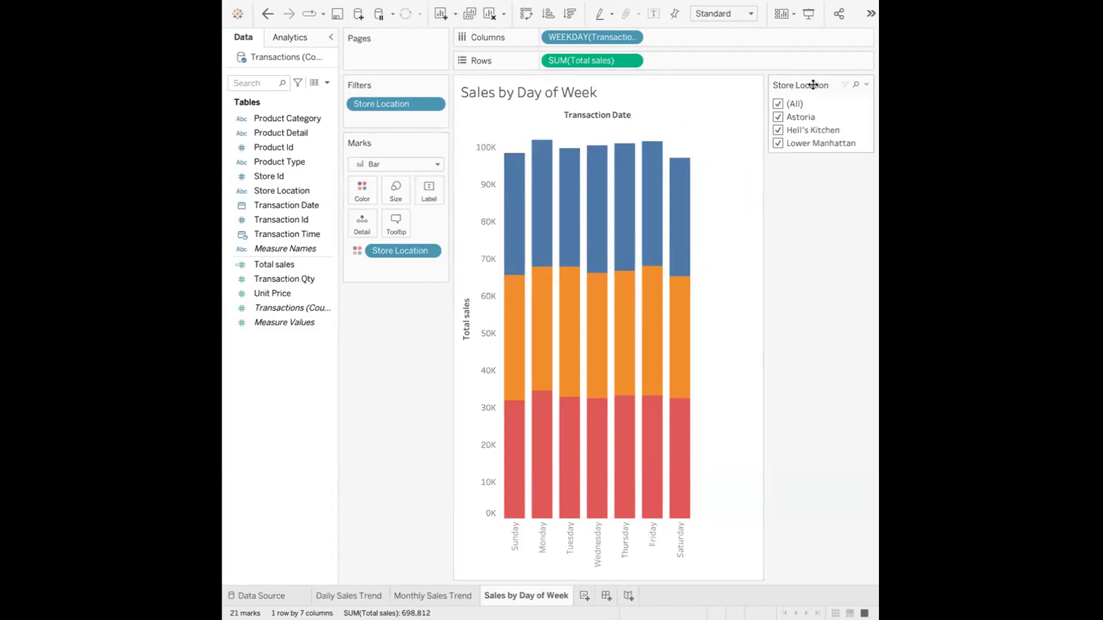
left_click(865, 85)
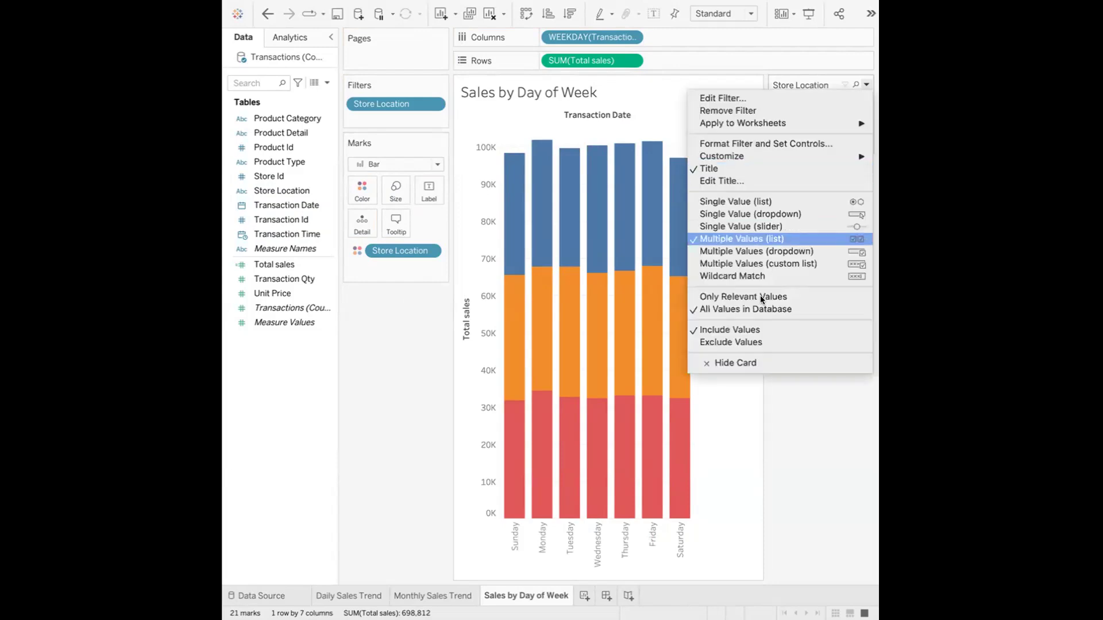
left_click(716, 361)
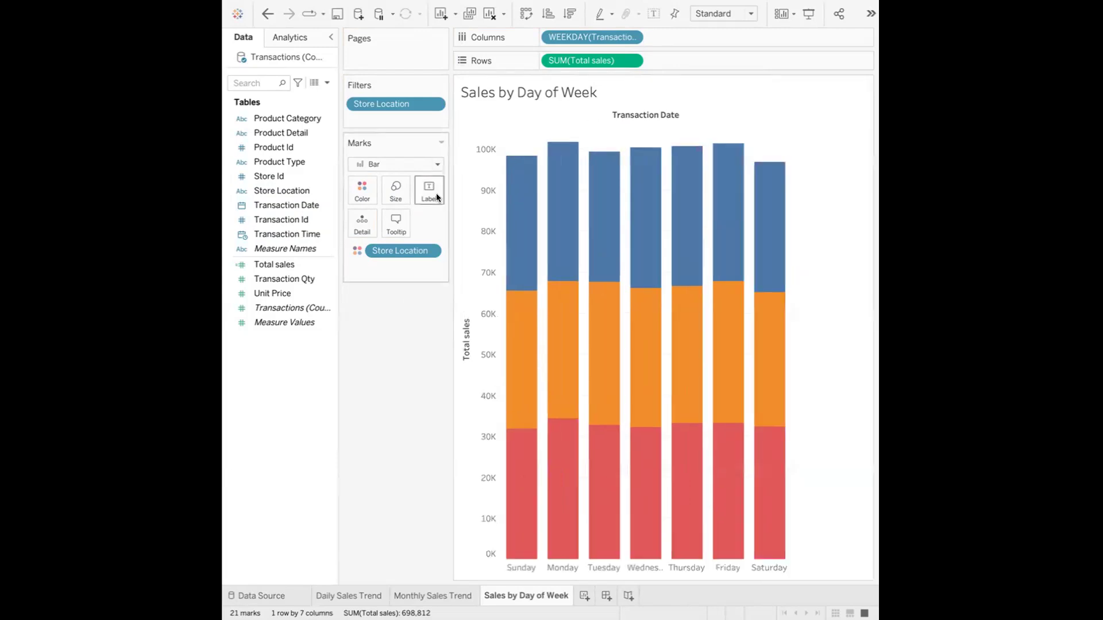
- Clear Store Location from the bar color and the filters, and reapply it as the bar color
right_click(361, 250)
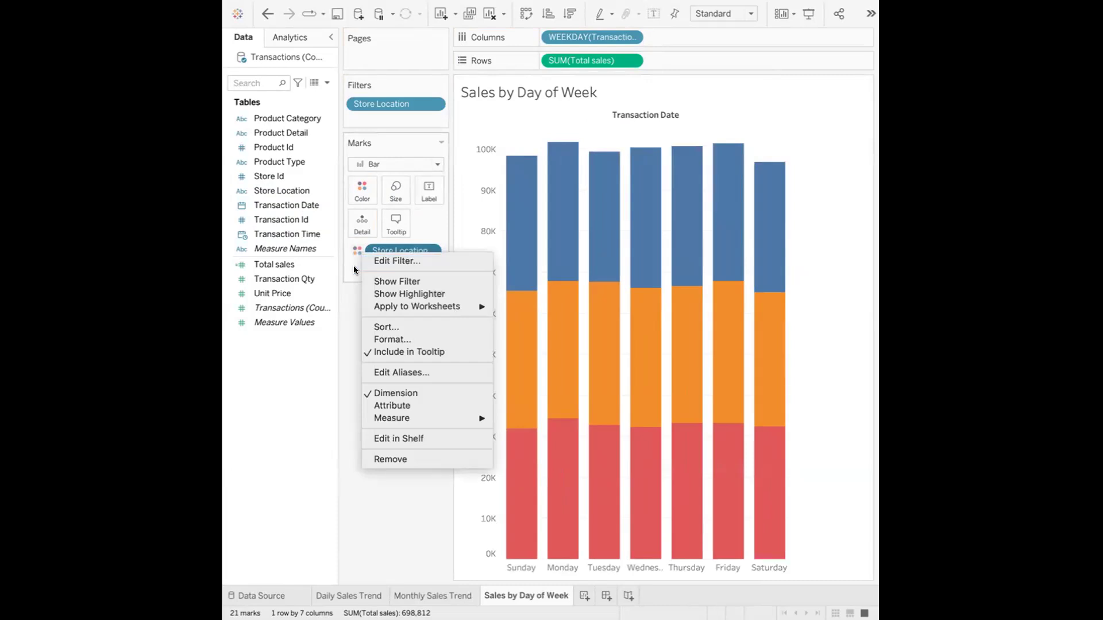
left_click(412, 253)
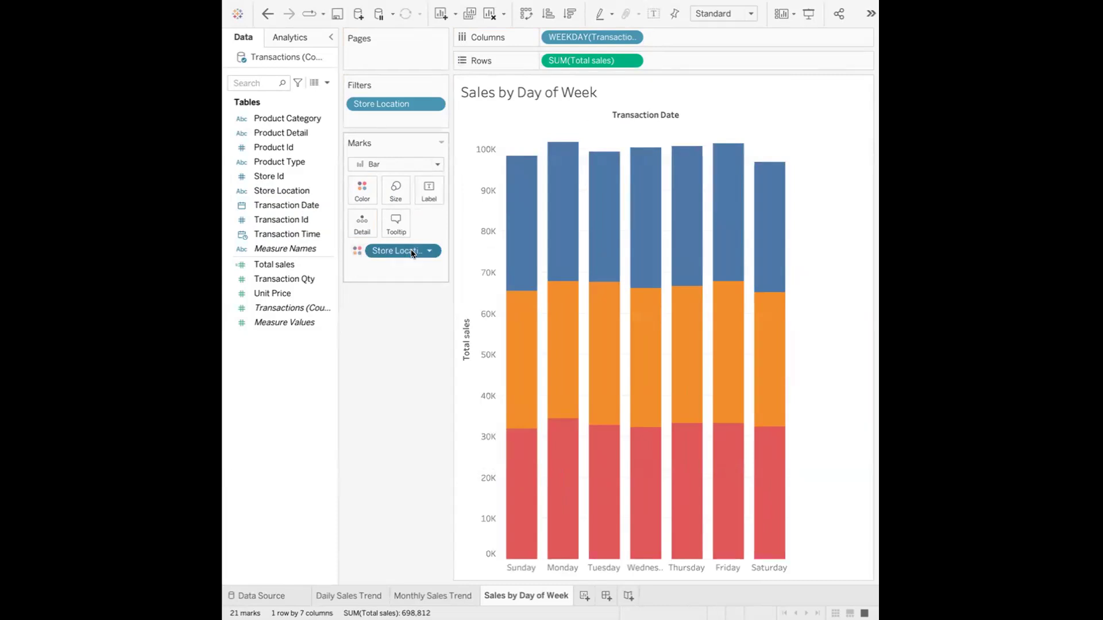
left_click_drag(412, 253, 316, 331)
left_click_drag(412, 106, 301, 355)
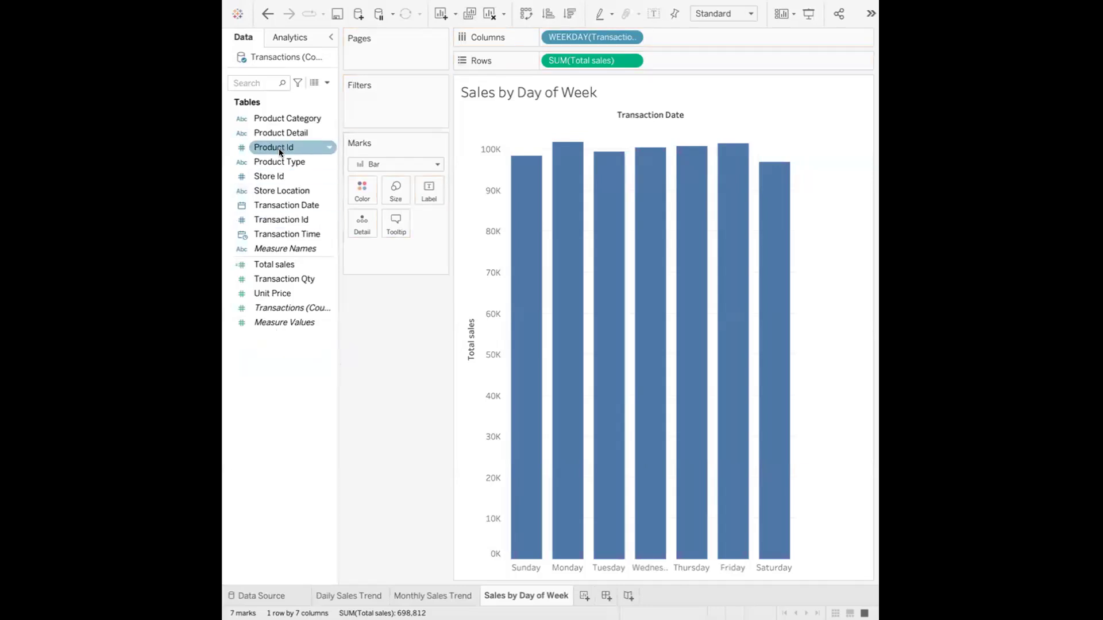
left_click(267, 191)
left_click_drag(268, 191, 359, 190)
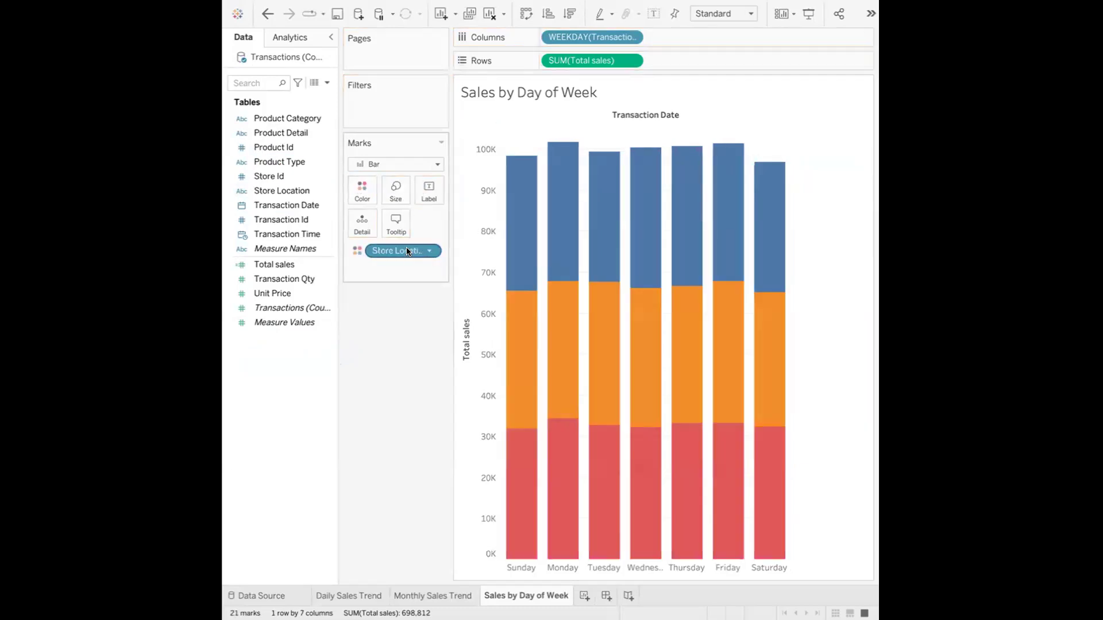
- Show and hide the Store Location highlighter, and remove Store Location from the bar color
left_click(432, 251)
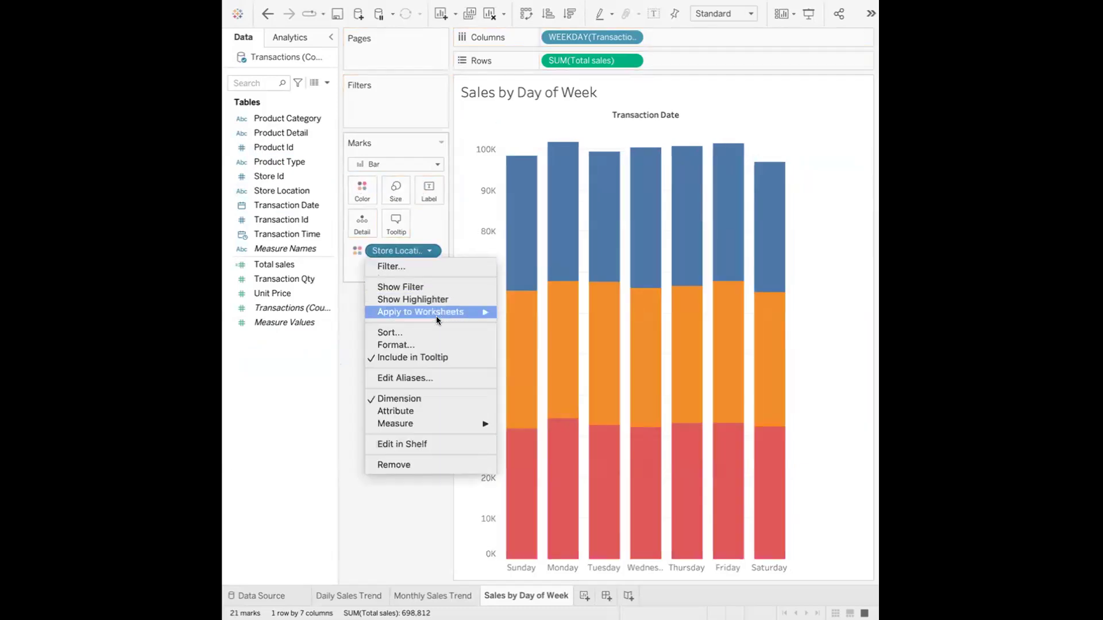
left_click(411, 297)
left_click(826, 101)
left_click(866, 83)
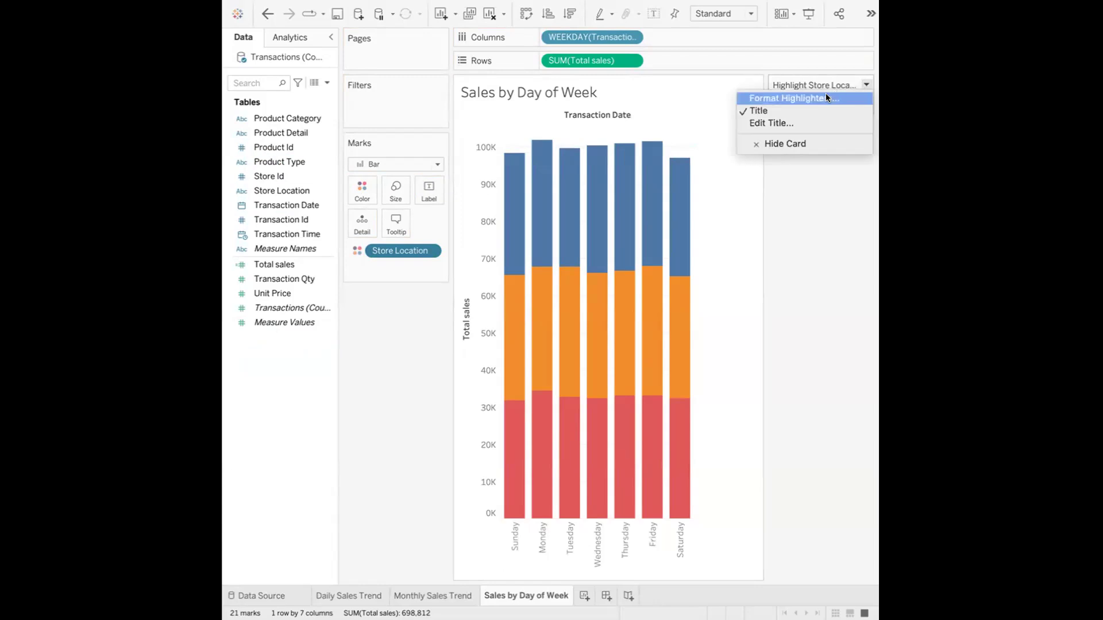
left_click(797, 143)
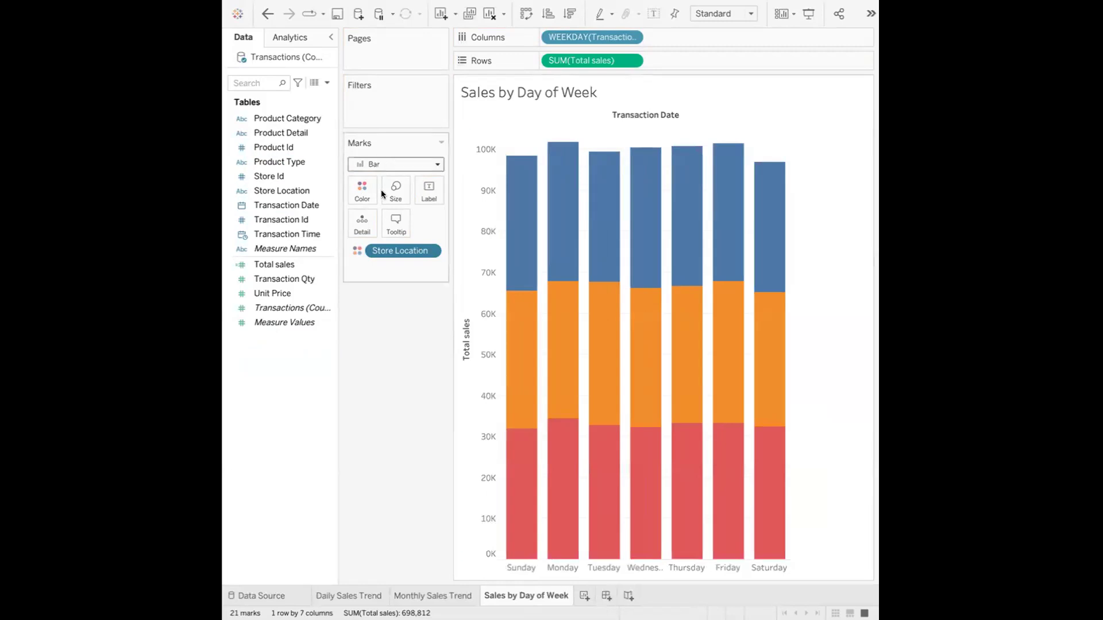
left_click_drag(407, 252, 275, 439)
- Duplicate the Sales by Day of Week worksheet and delete the original sheet
right_click(525, 591)
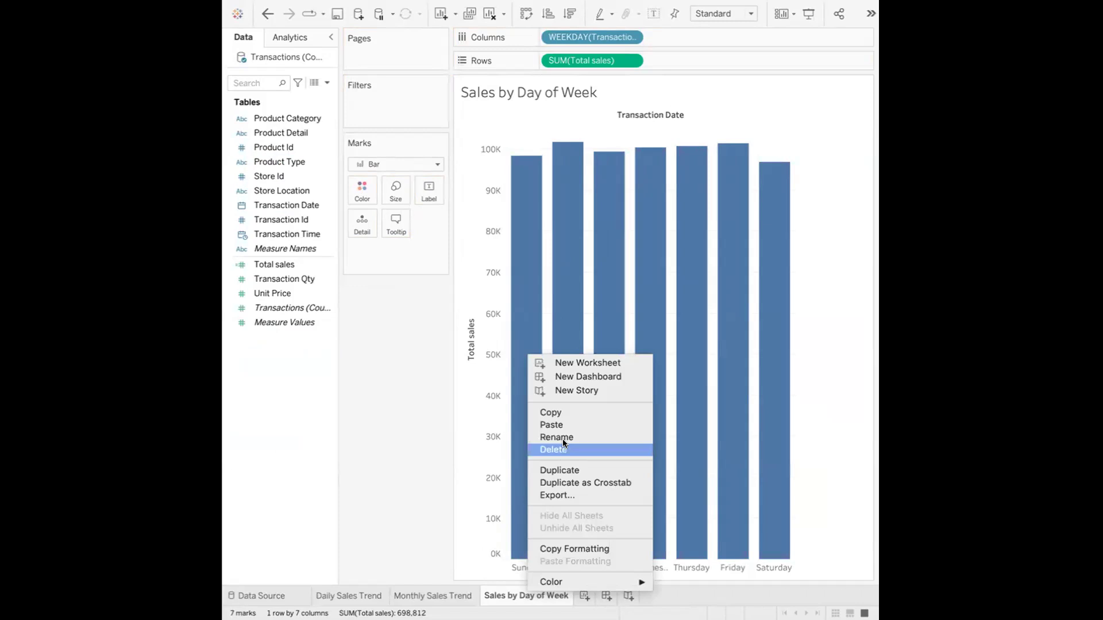
left_click(550, 472)
right_click(535, 590)
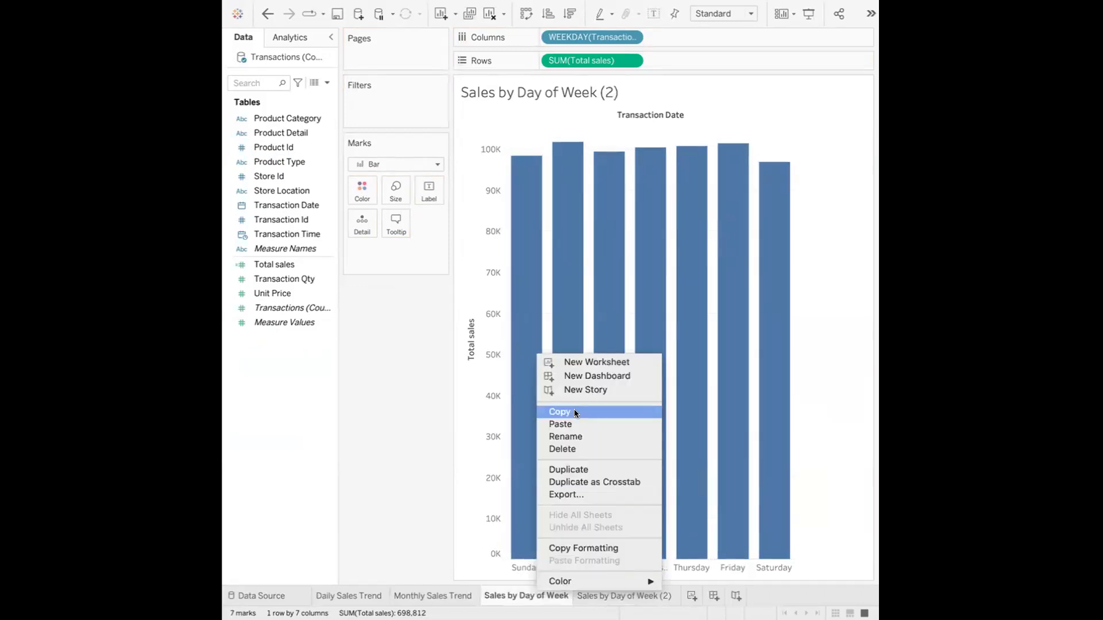
left_click(559, 449)
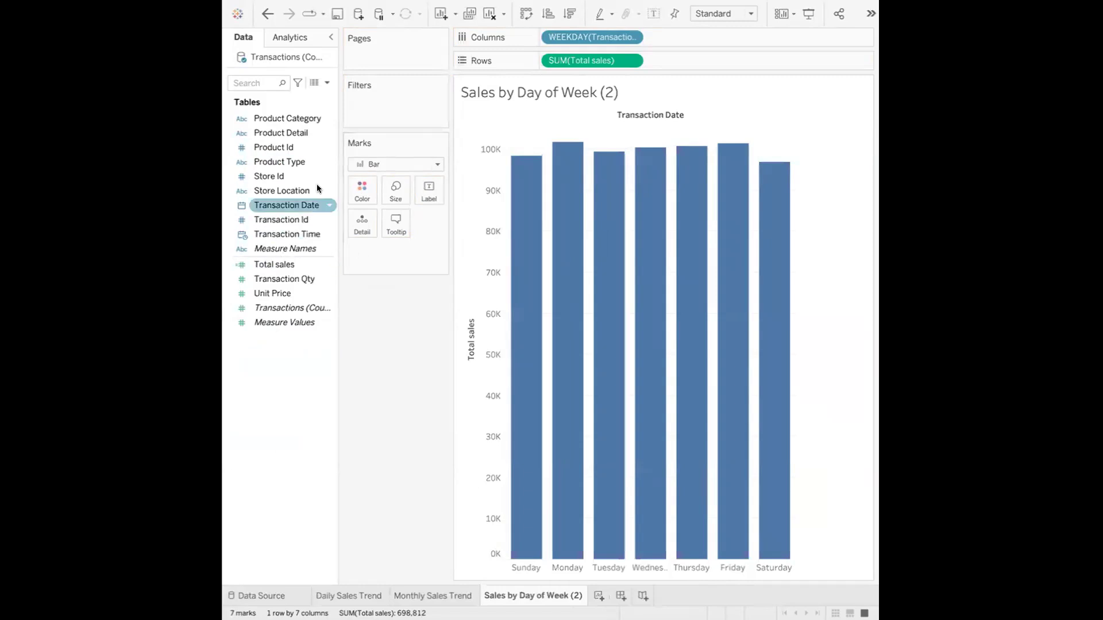
- Color the duplicated sheet's weekday bars by Store Location and rename the sheet to Sales by Day of Week
left_click_drag(280, 186, 350, 182)
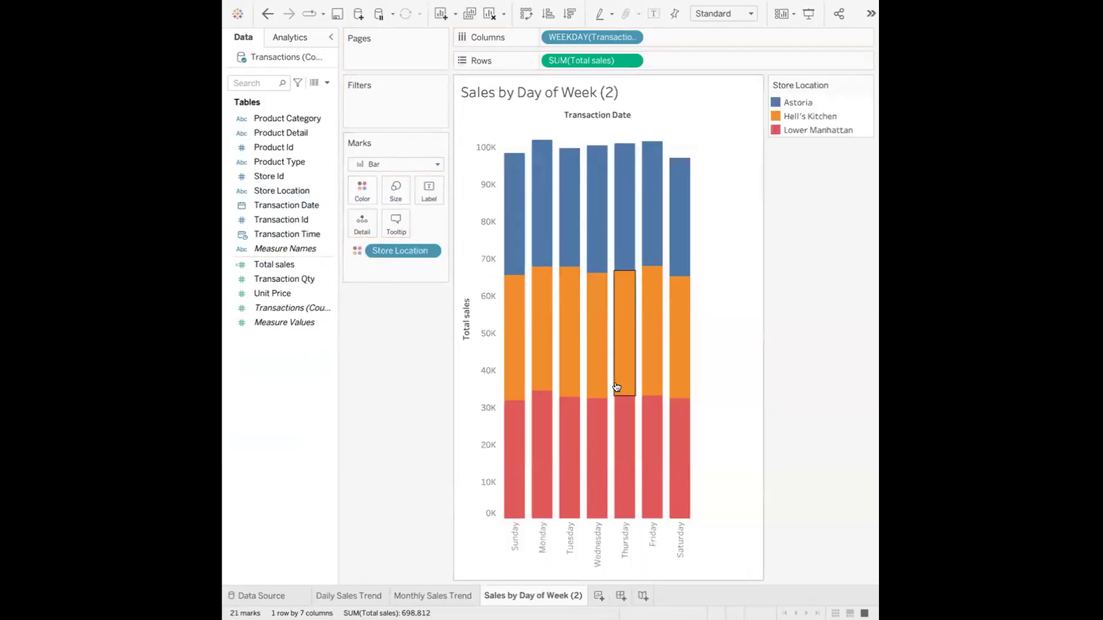
double_click(561, 595)
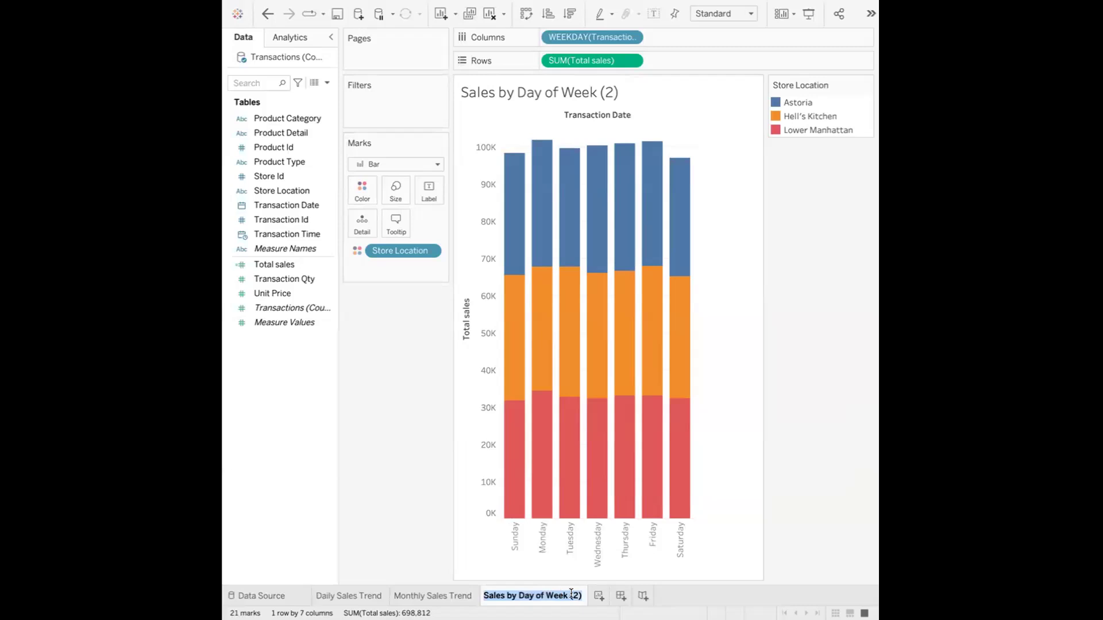
left_click(572, 595)
left_click_drag(571, 595, 585, 591)
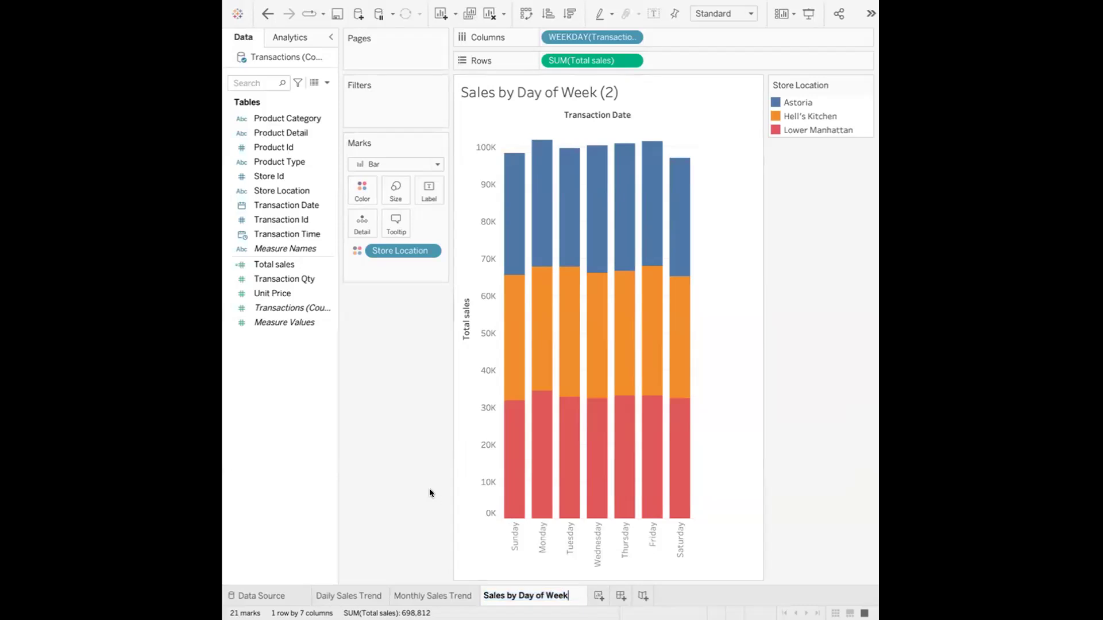
left_click(432, 490)
- Add a new worksheet and name it Month vs Day HeatMap
left_click(584, 596)
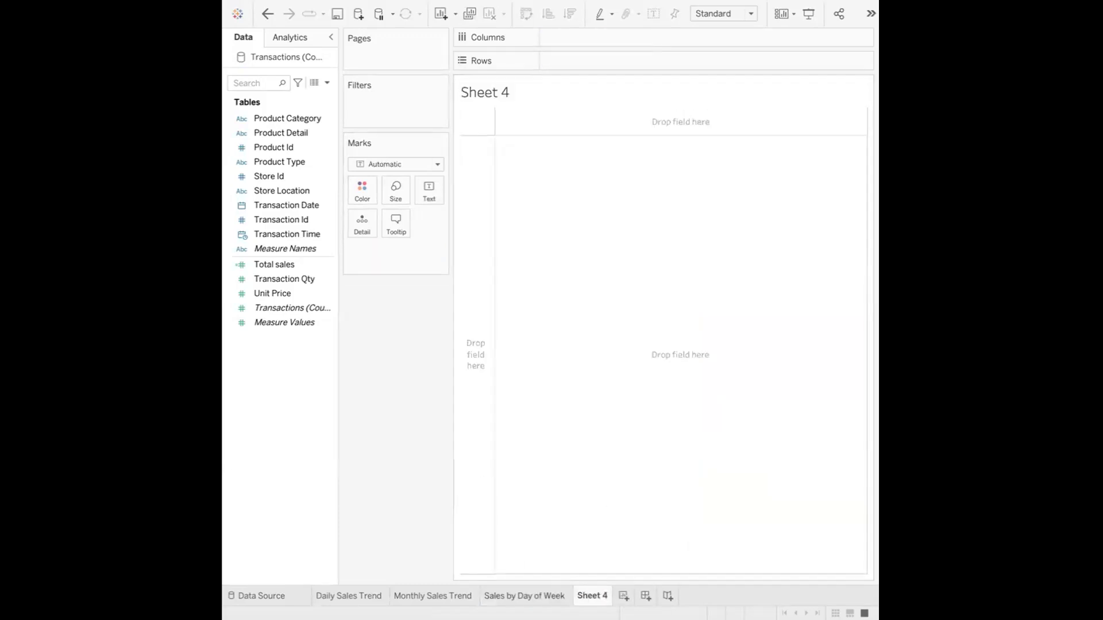
left_click(548, 598)
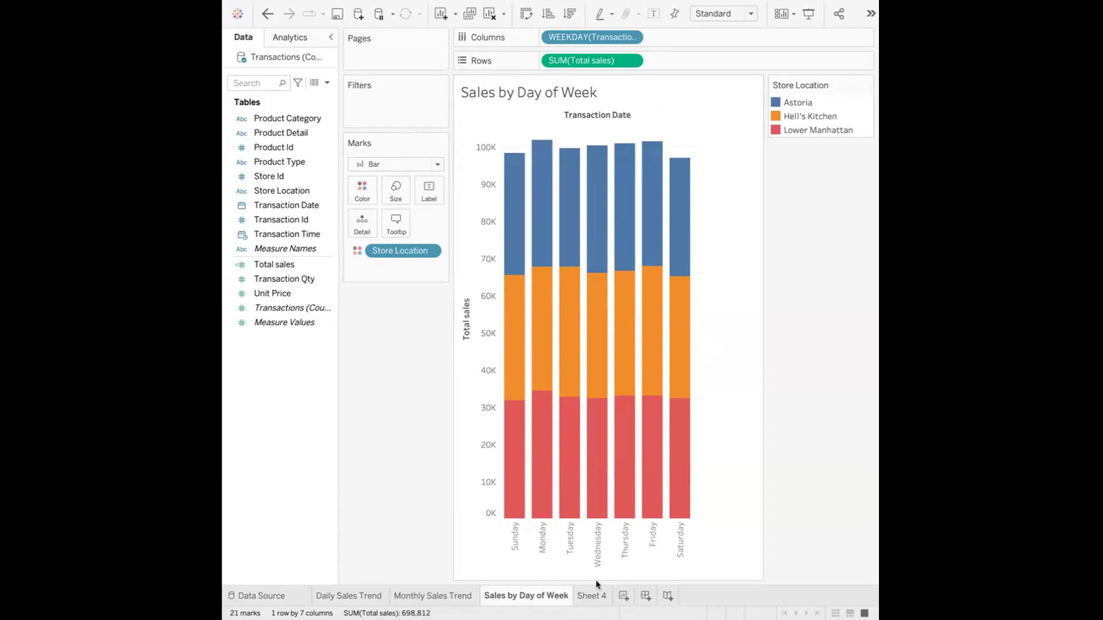
left_click(592, 596)
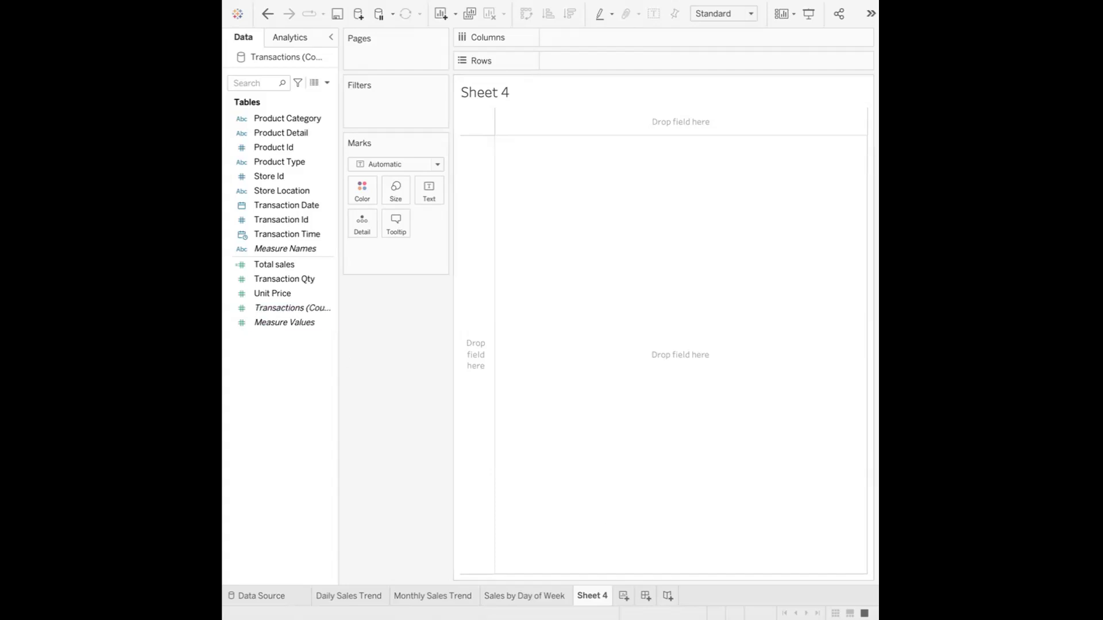
double_click(584, 594)
type("Month vs Day Hes")
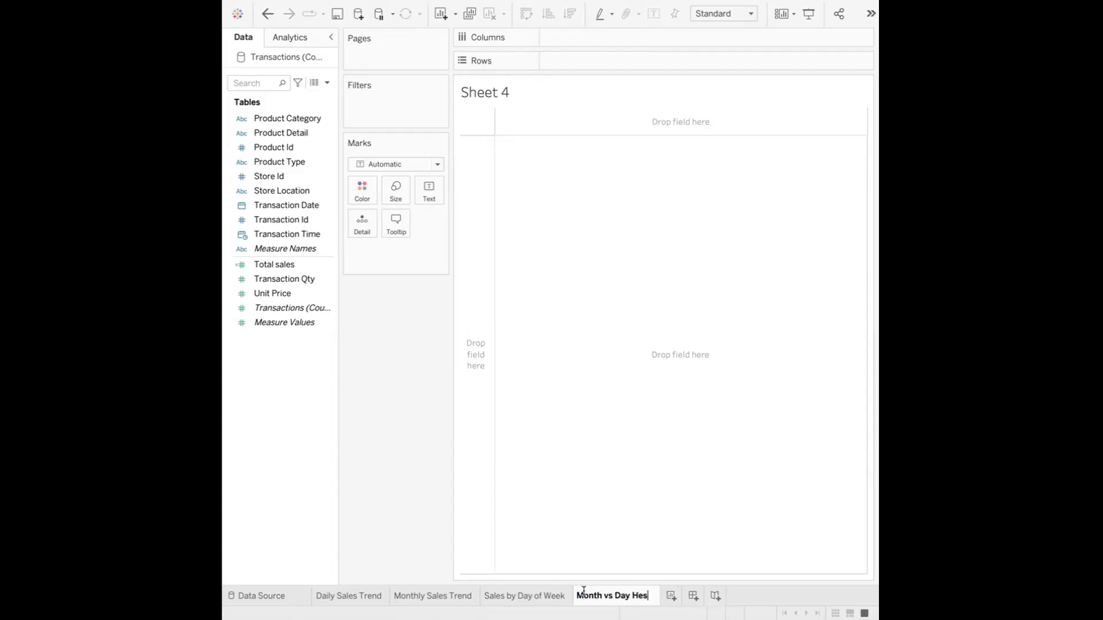
key("BackSpace")
type("atMap")
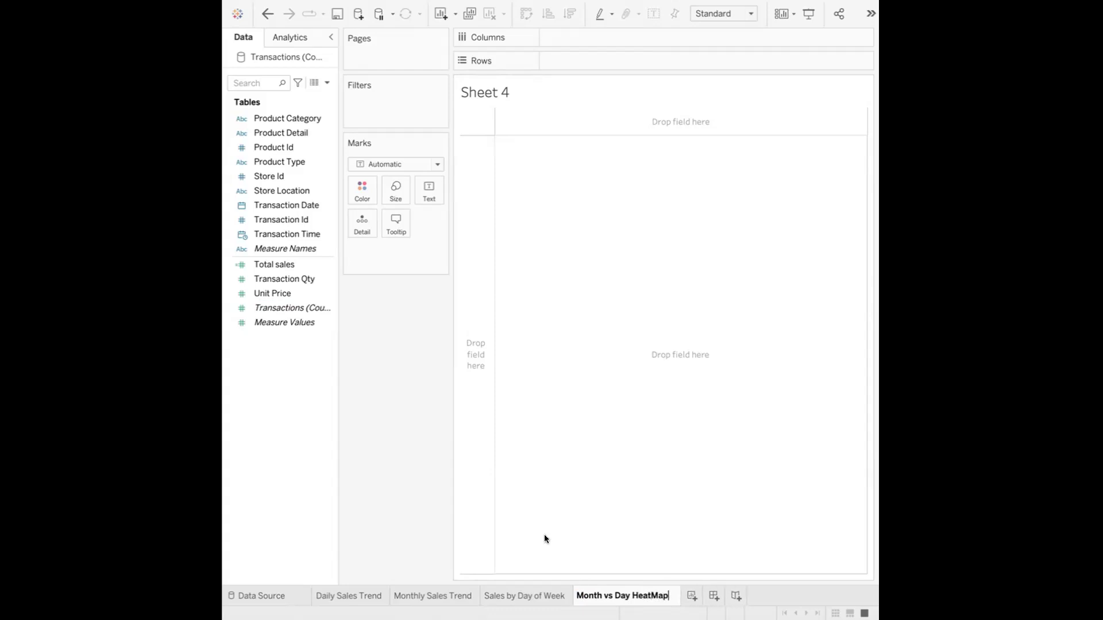
key("Return")
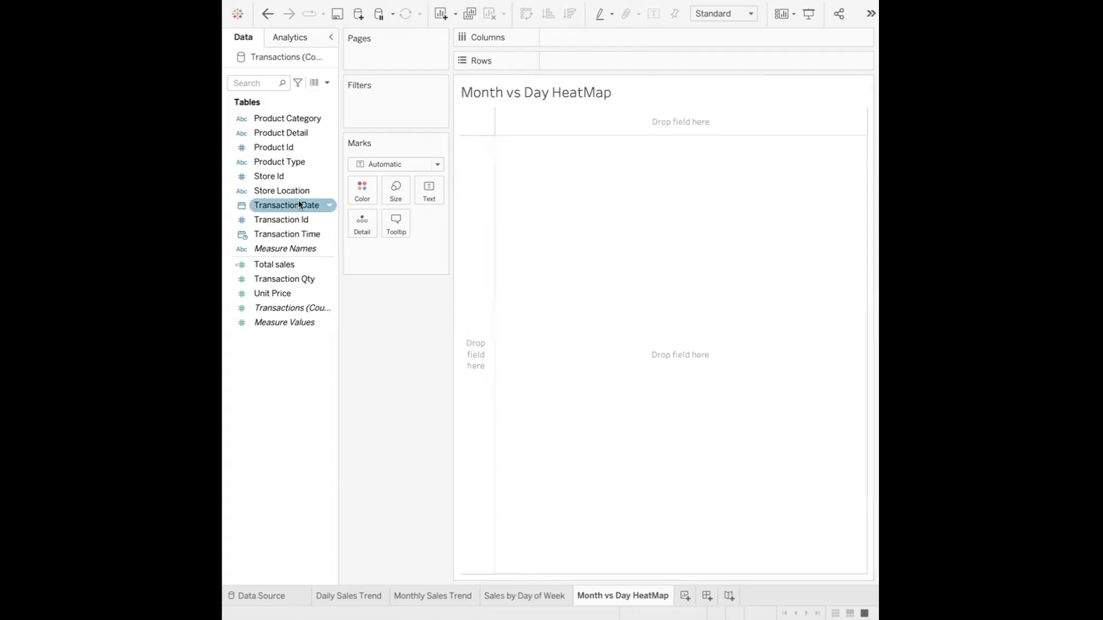
- Put Transaction Date on Columns of the heat map sheet and set its date level to Weekday
left_click_drag(301, 202, 601, 34)
left_click(628, 38)
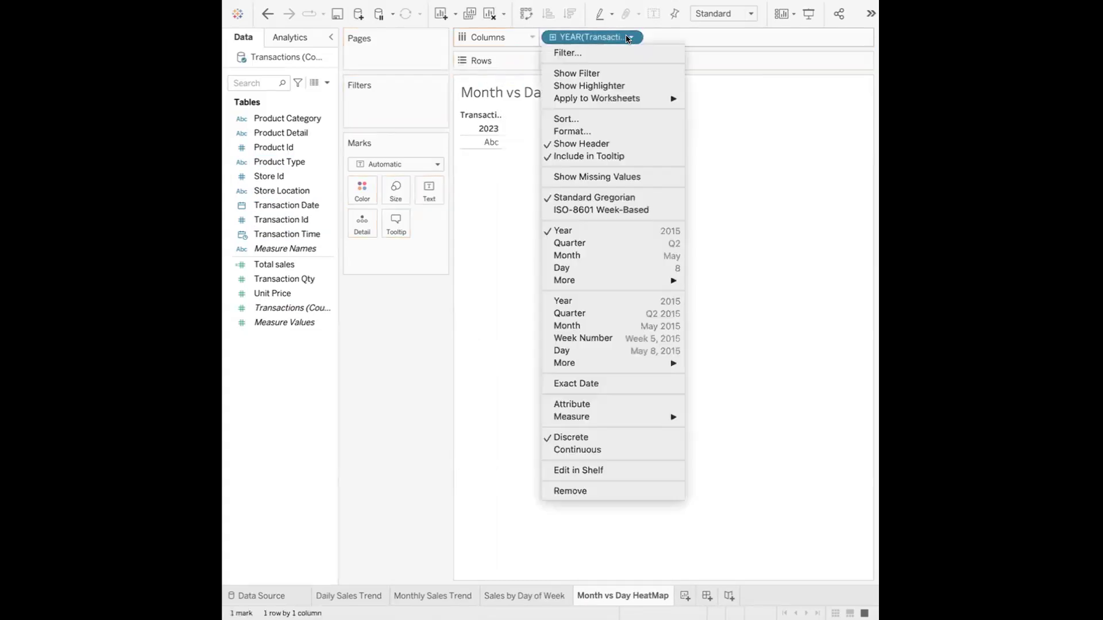
mouse_move(610, 280)
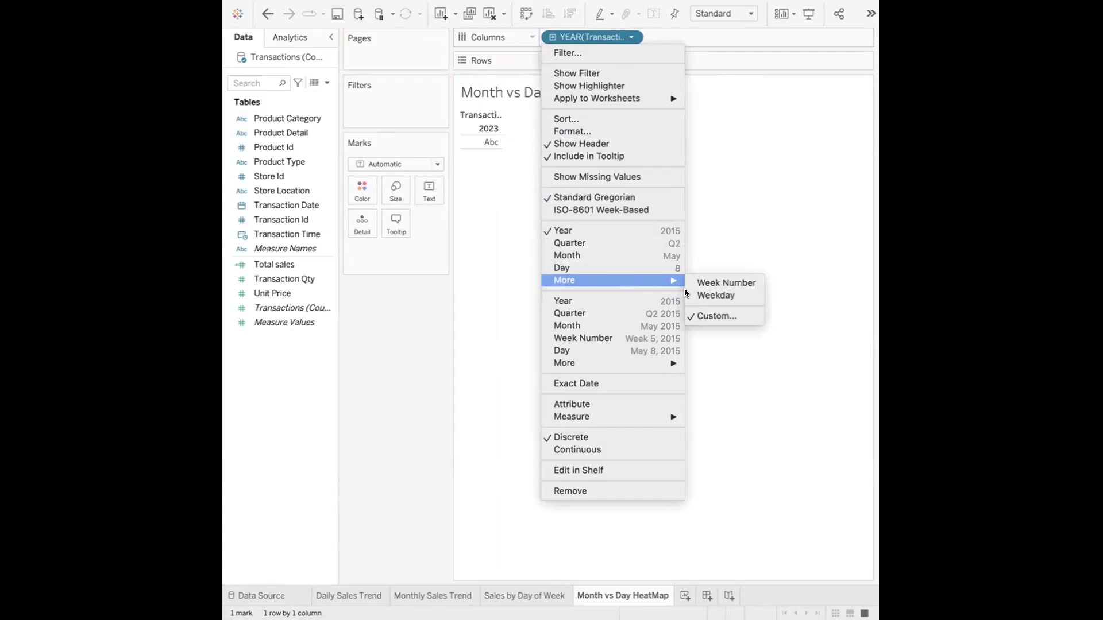
left_click(713, 295)
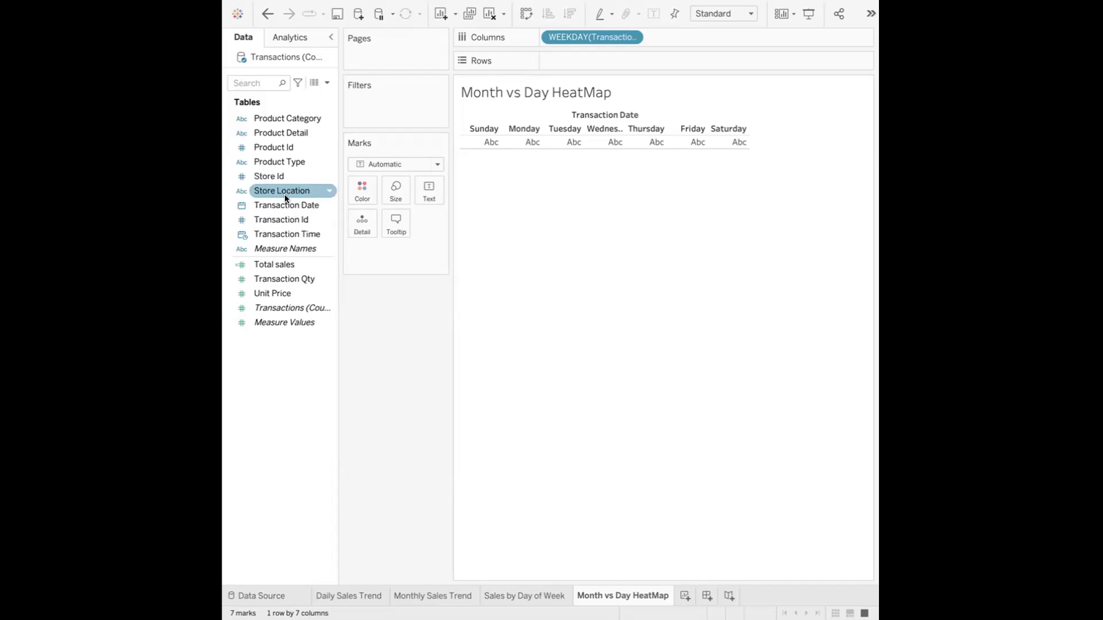
- Put Transaction Date on Rows at the Month level and color the heat map cells by Total sales
left_click_drag(283, 207, 599, 56)
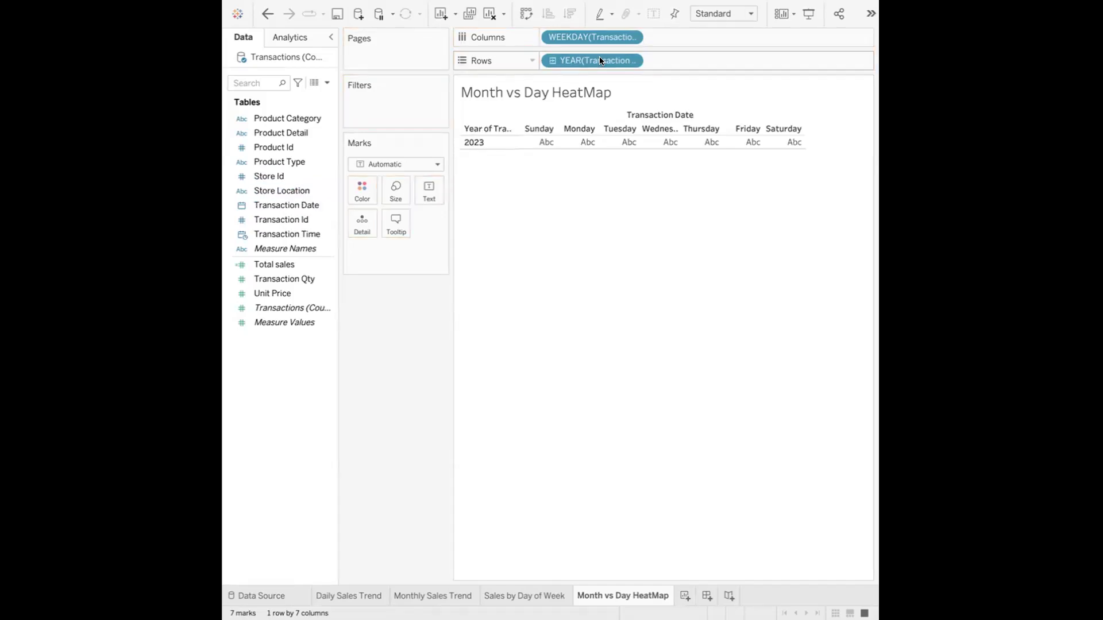
left_click(631, 61)
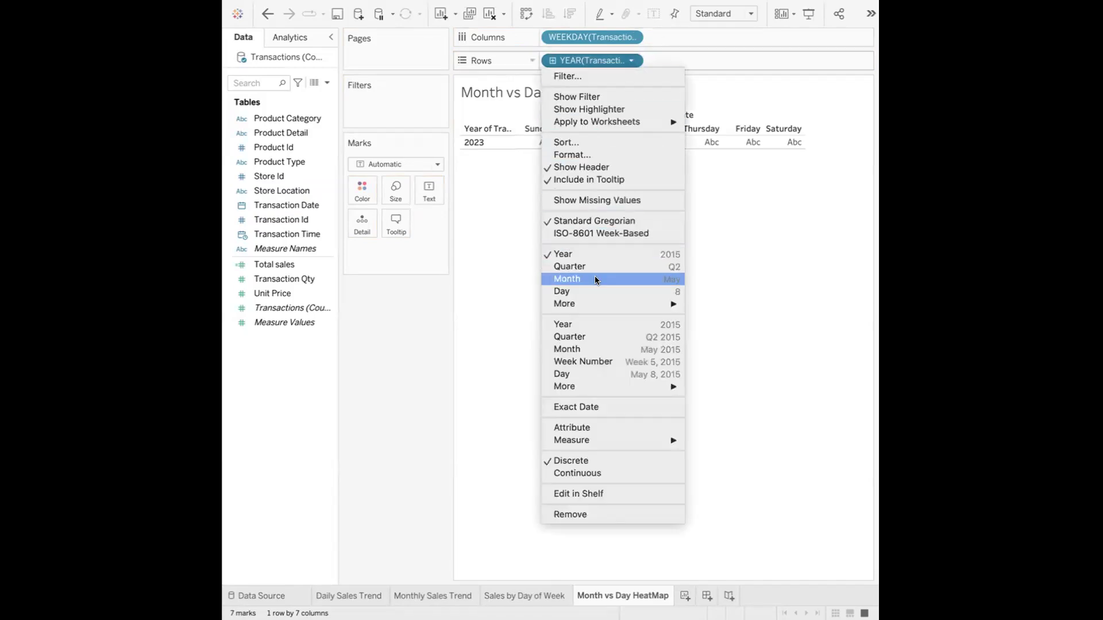
left_click(596, 279)
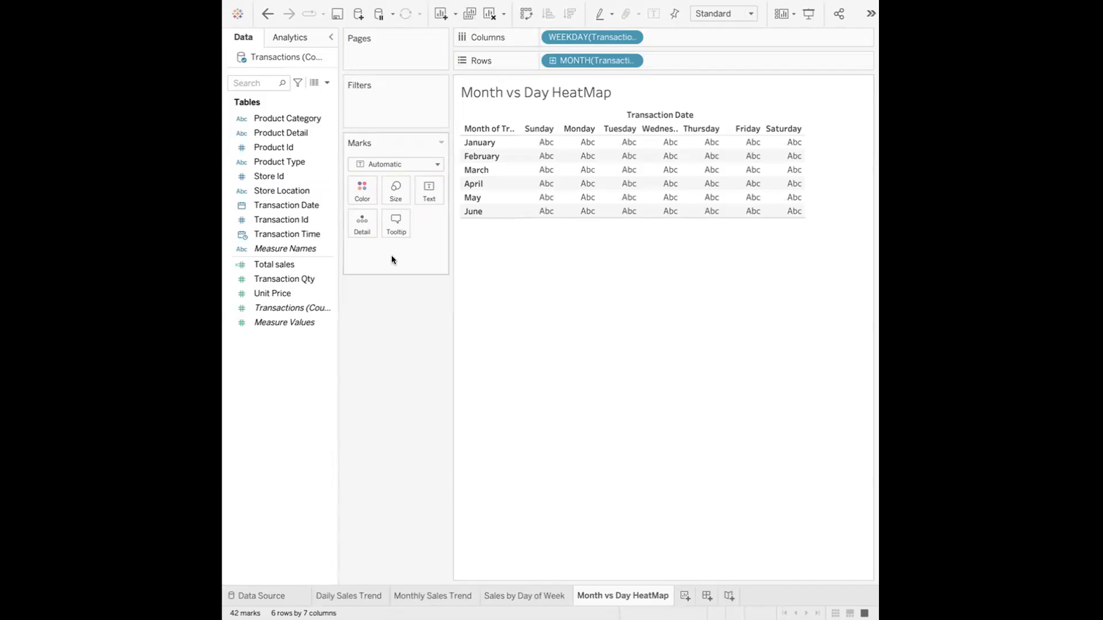
left_click_drag(285, 265, 357, 193)
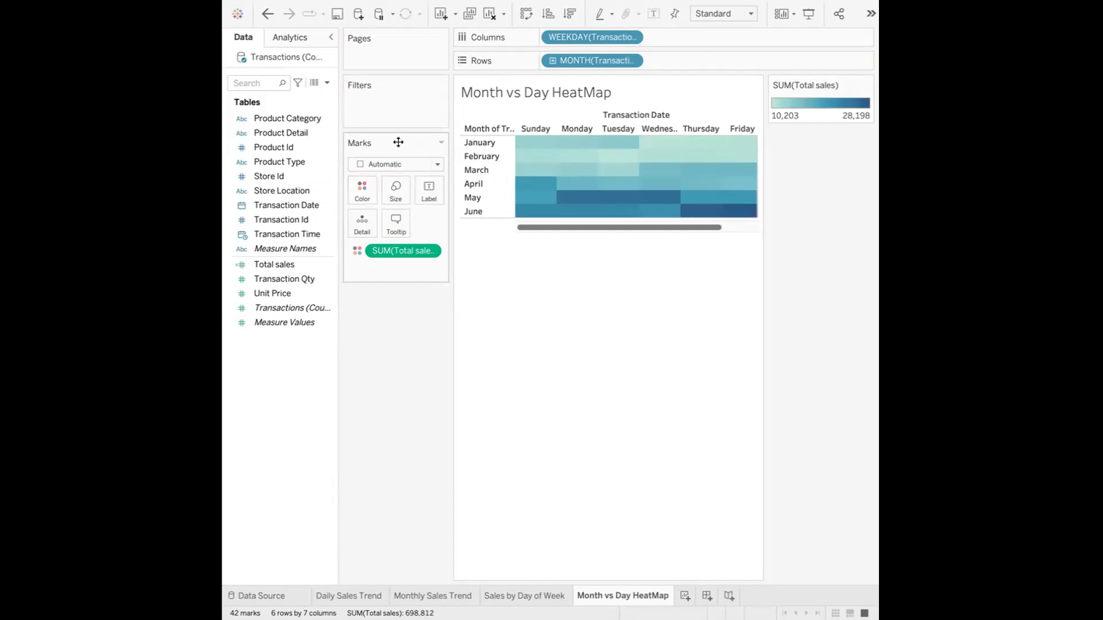
- Set the heat map's mark type to Square
left_click(385, 163)
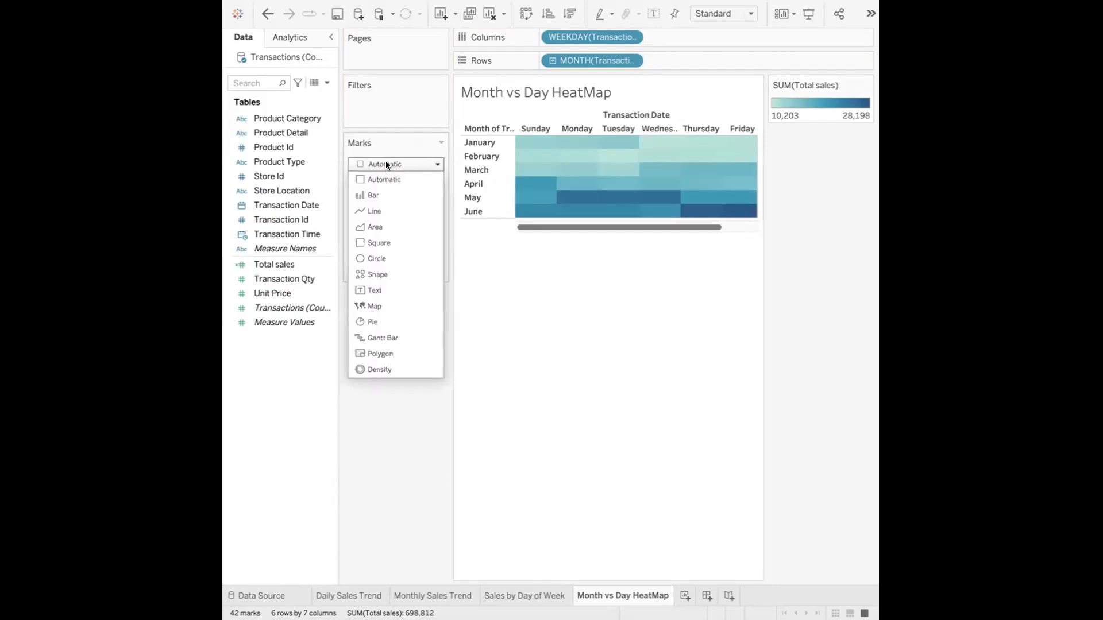
left_click(364, 242)
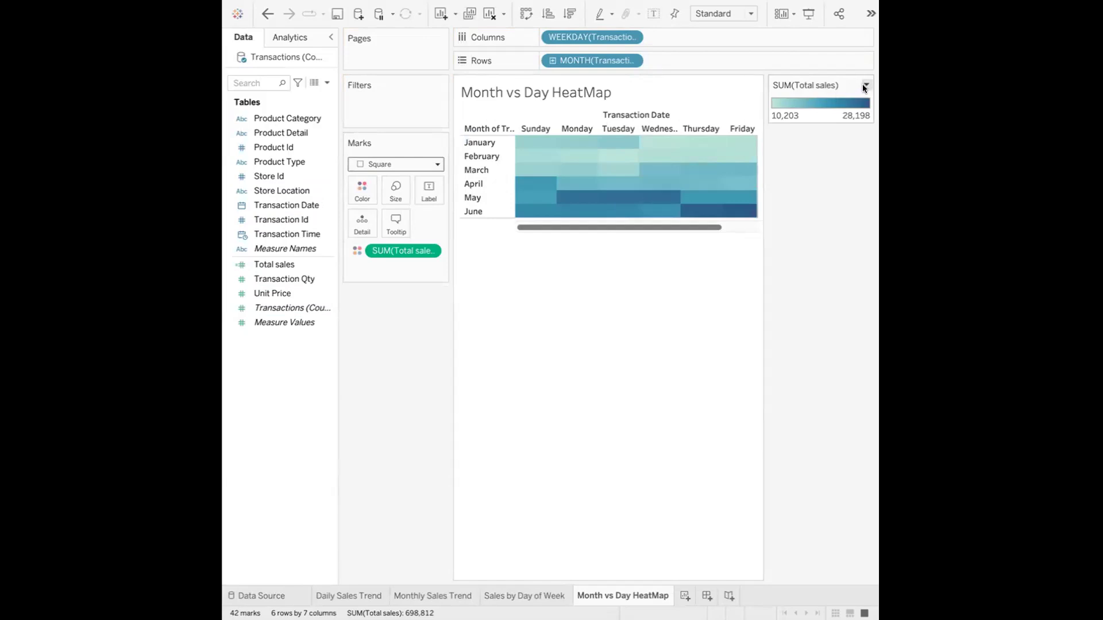
- Apply the Temperature Diverging palette to the heat map's Total sales colors
left_click(865, 85)
left_click(812, 98)
left_click(606, 230)
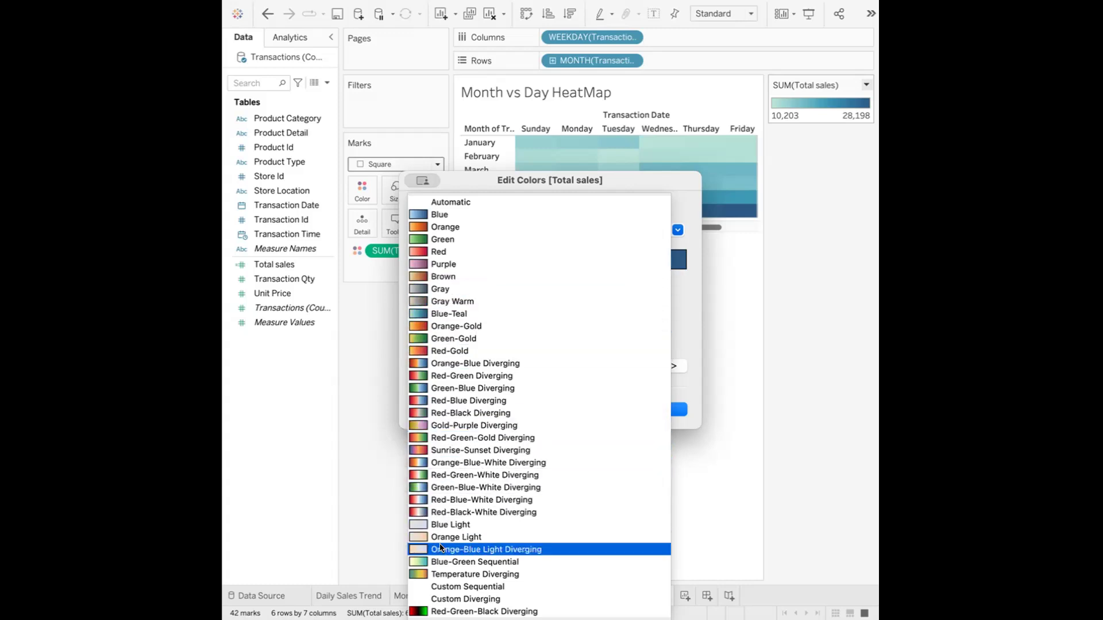
left_click(441, 574)
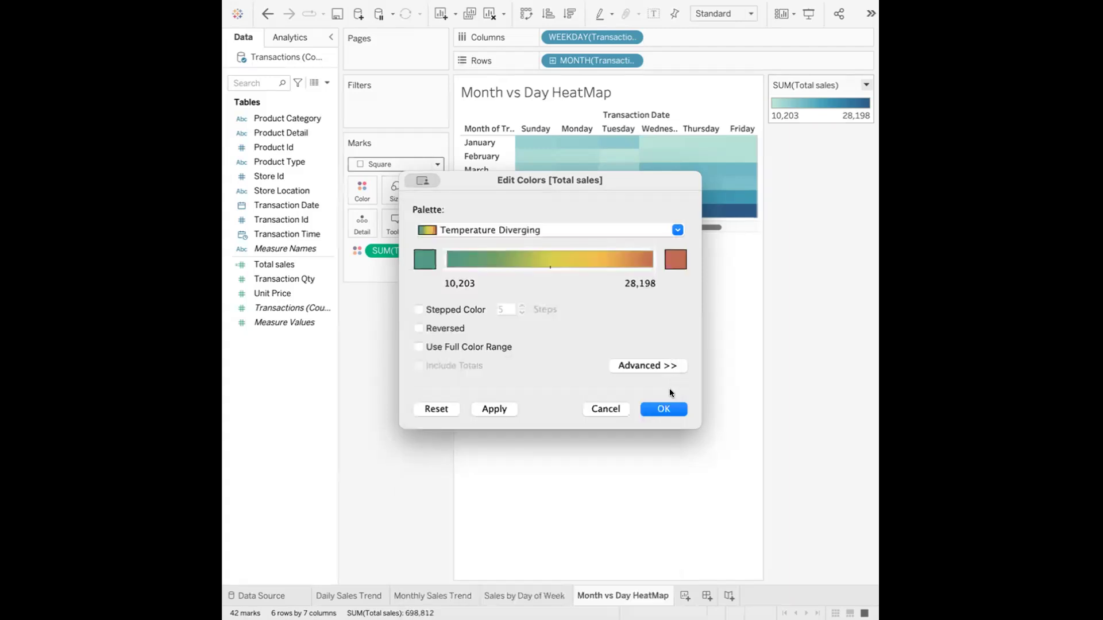
left_click(653, 410)
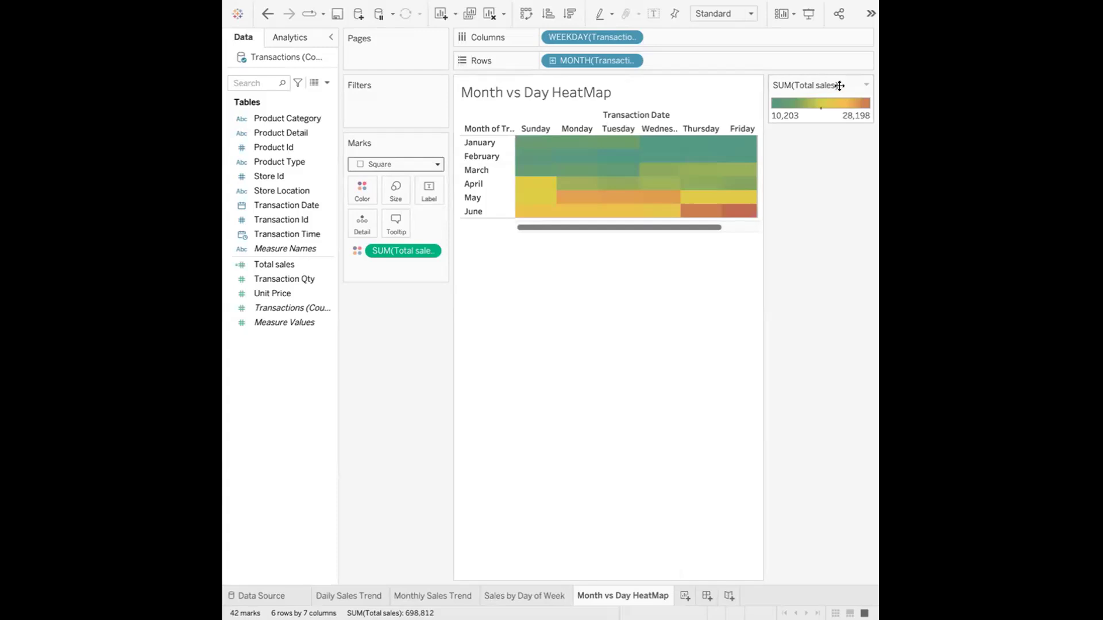
- Change the heat map's Total sales color palette to Gold-Purple Diverging
left_click(866, 85)
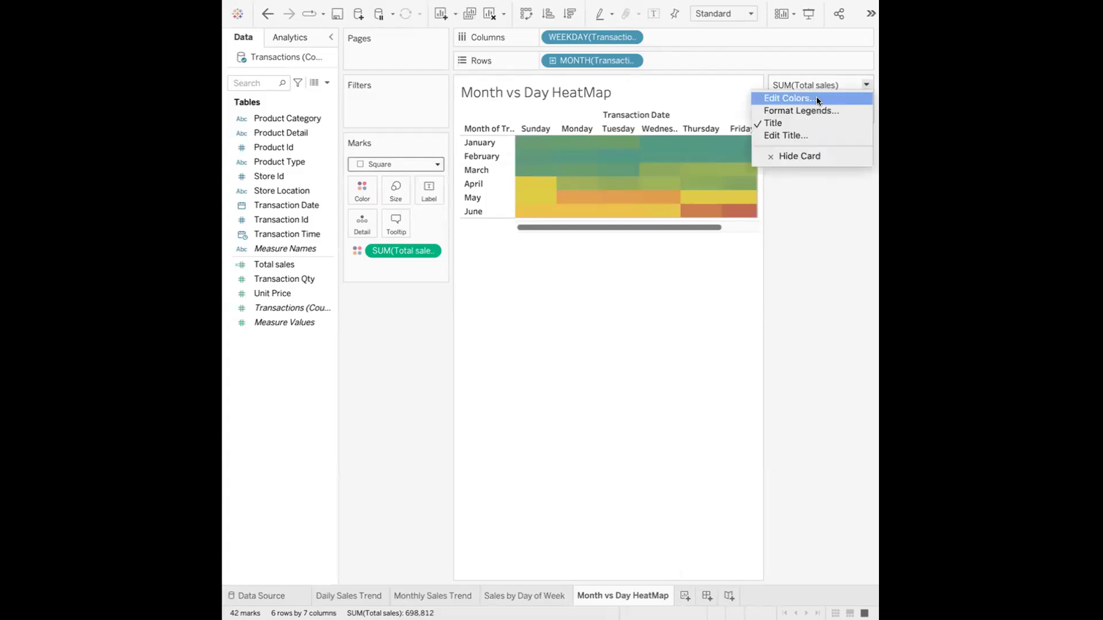
left_click(819, 101)
left_click(567, 226)
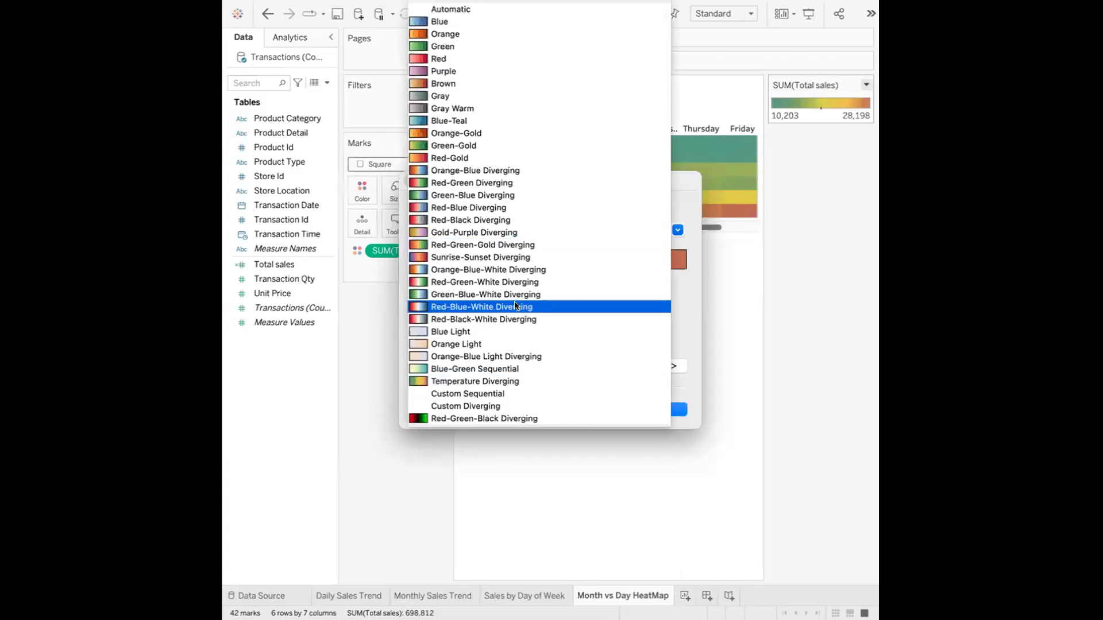
left_click(515, 232)
left_click(662, 410)
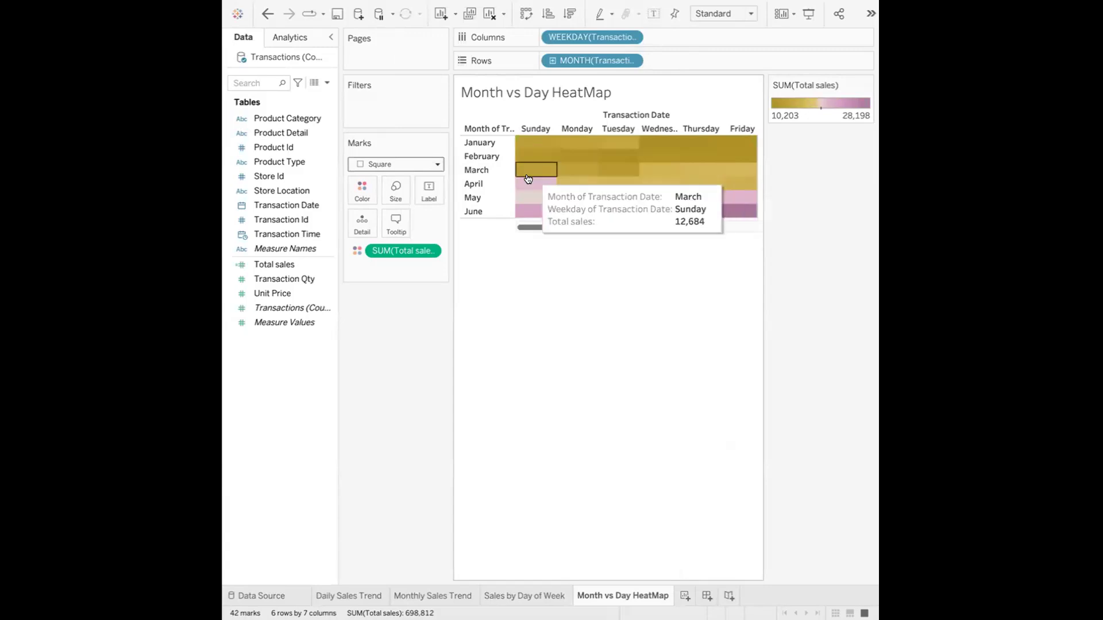
- Examine the total sales of individual heat map cells across the months and weekdays
mouse_move(553, 215)
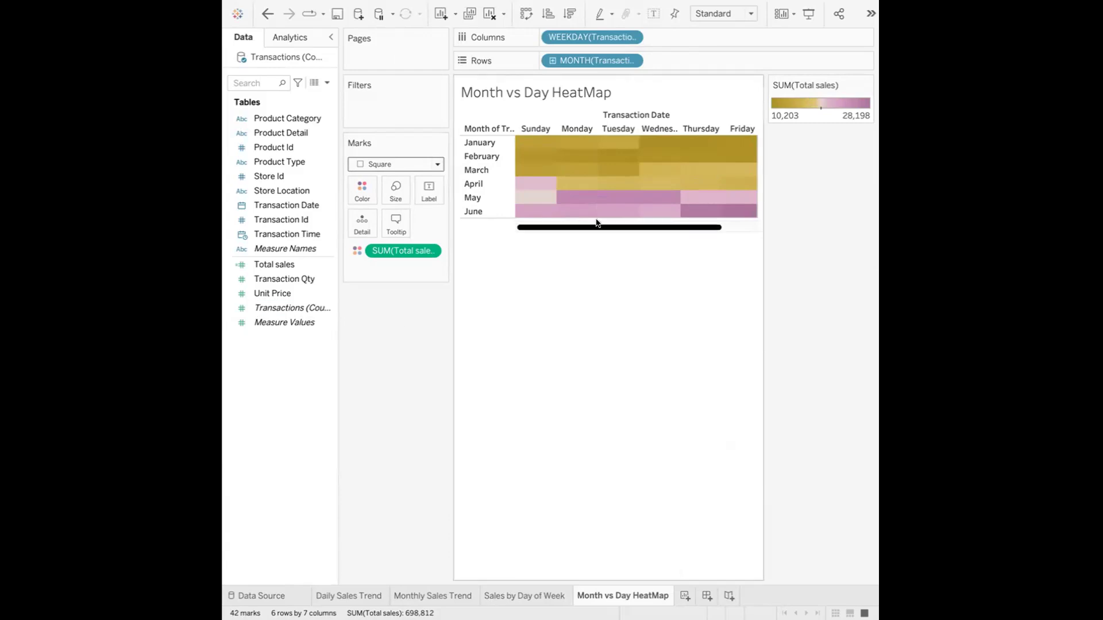
mouse_move(655, 198)
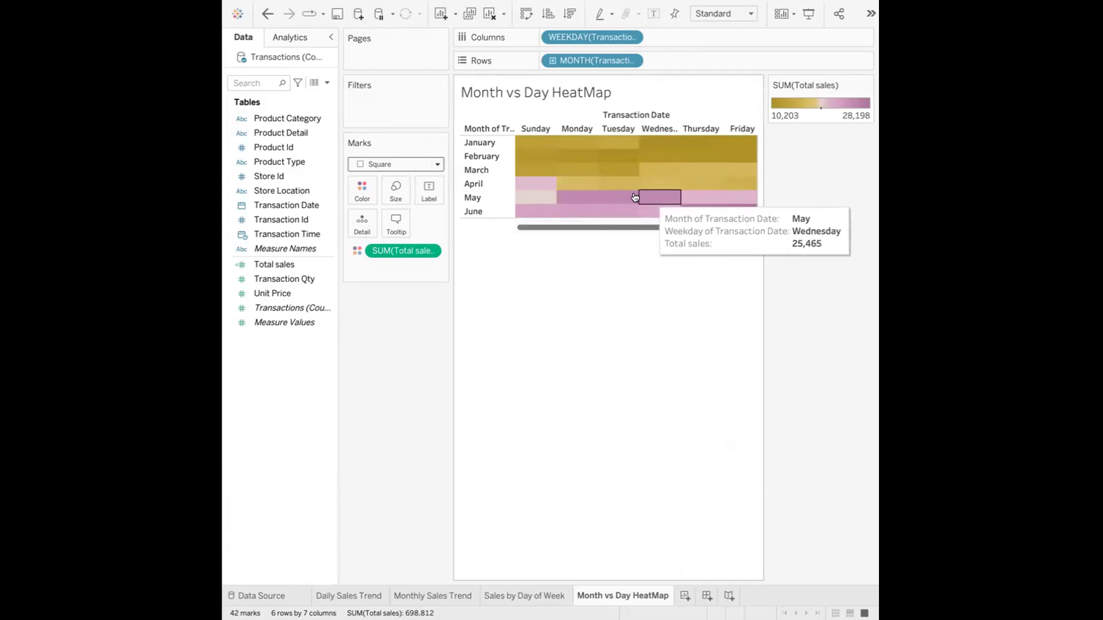
mouse_move(651, 150)
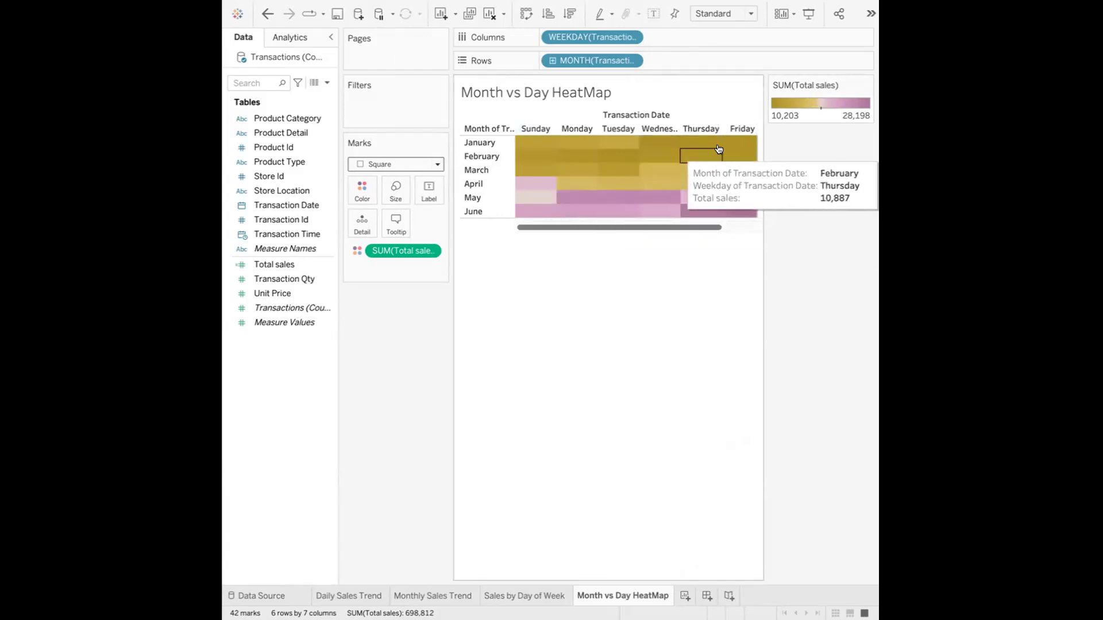
mouse_move(738, 175)
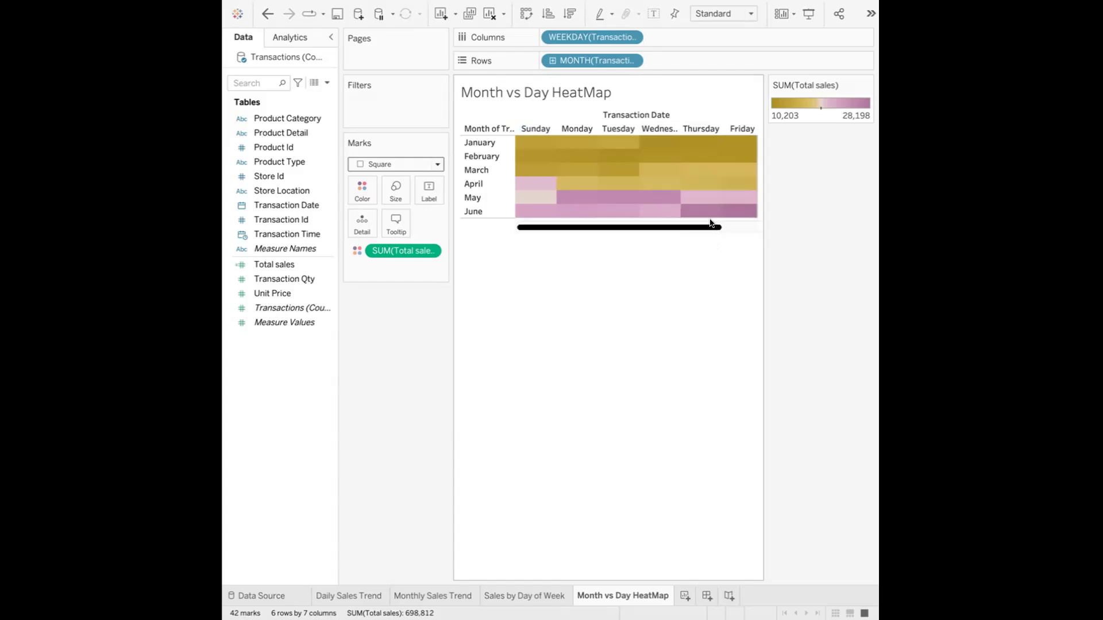
mouse_move(739, 214)
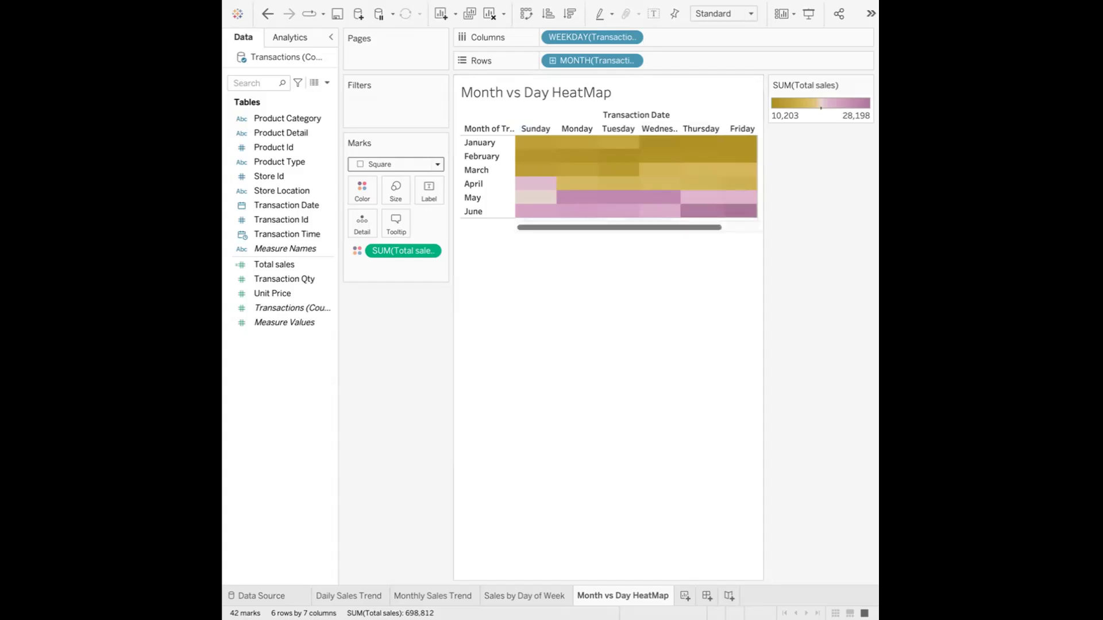
- Add a new worksheet and create a calculated field named Hour of Day that extracts the hour from Transaction Time with DATEPART
left_click(684, 598)
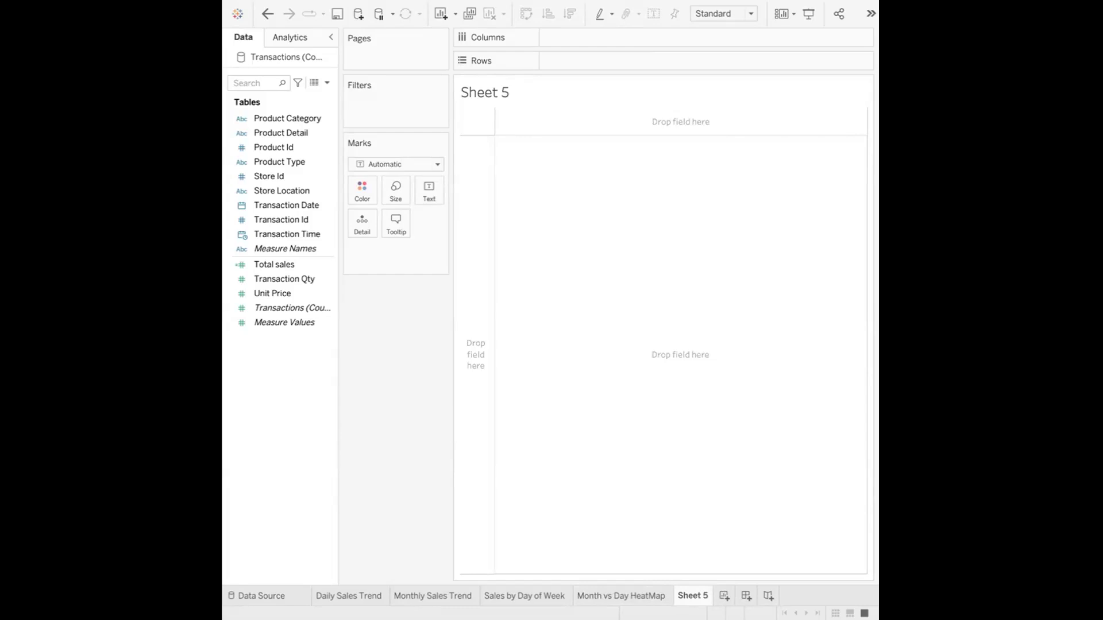
right_click(307, 413)
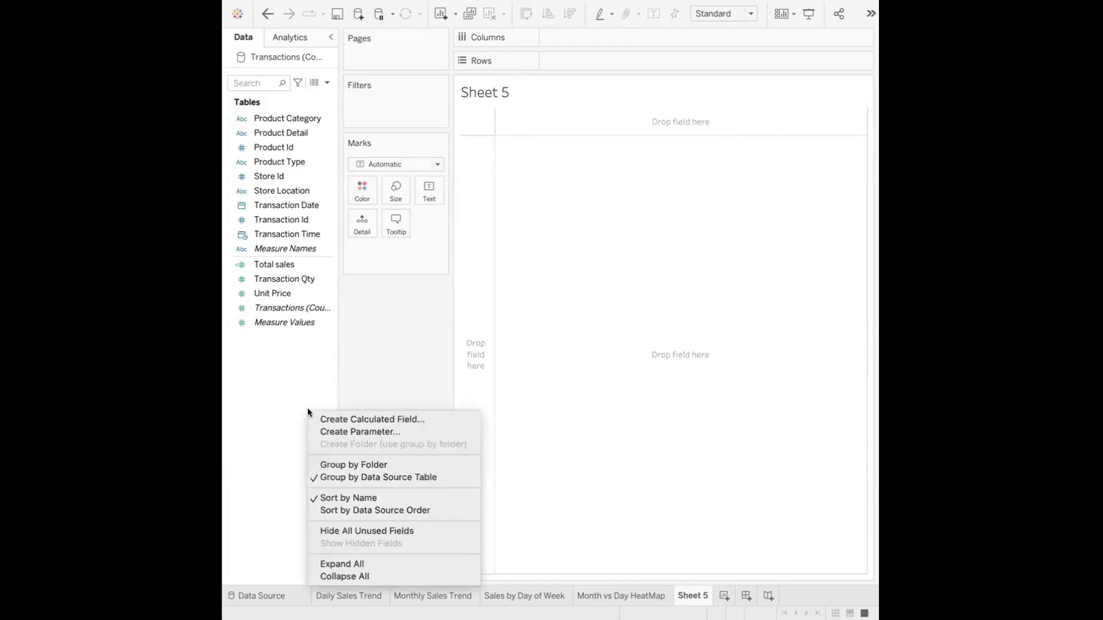
left_click(325, 418)
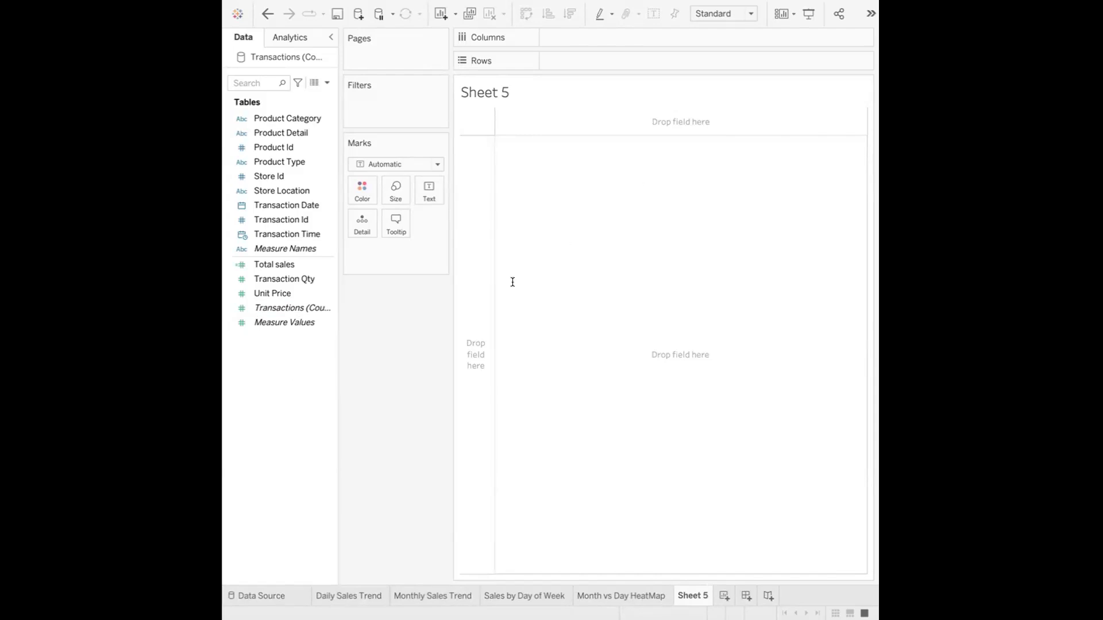
type("DATEP")
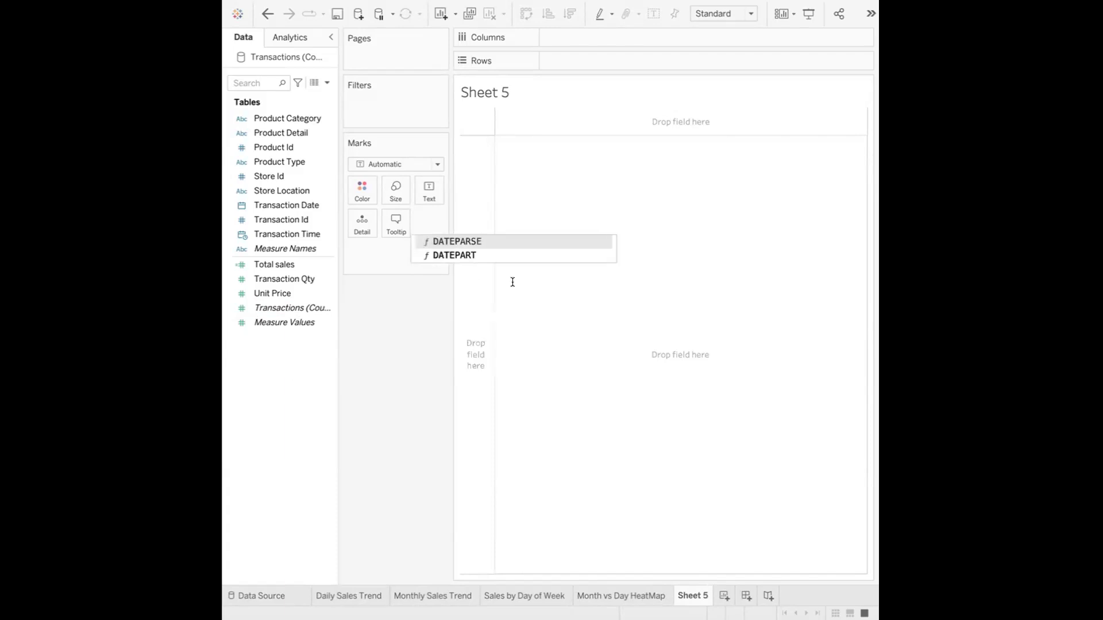
key("Down")
key("Return")
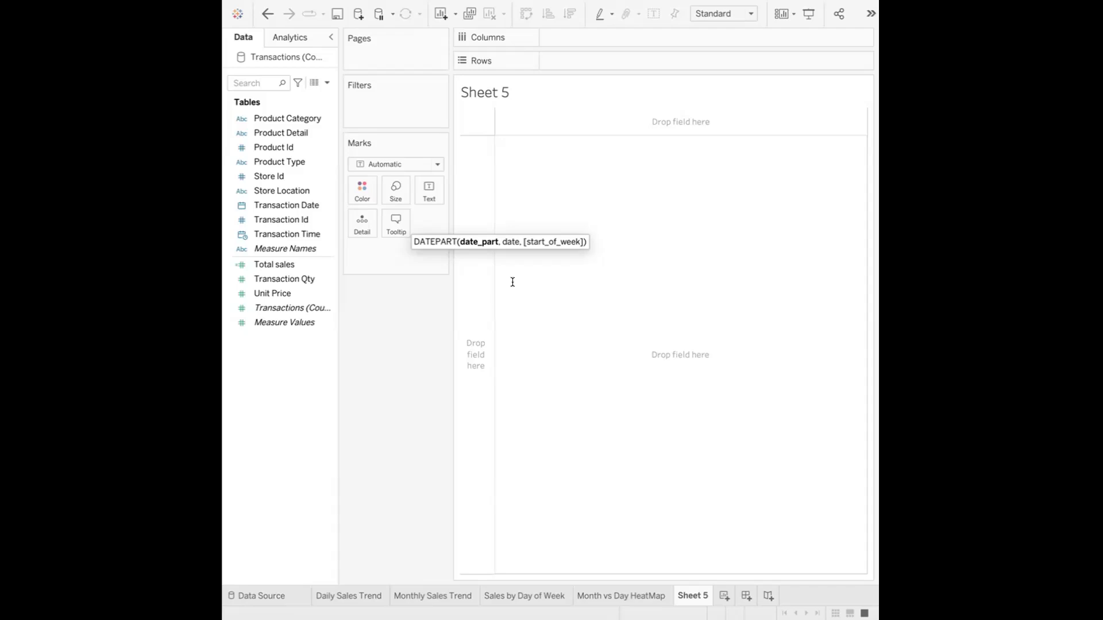
type("'h,")
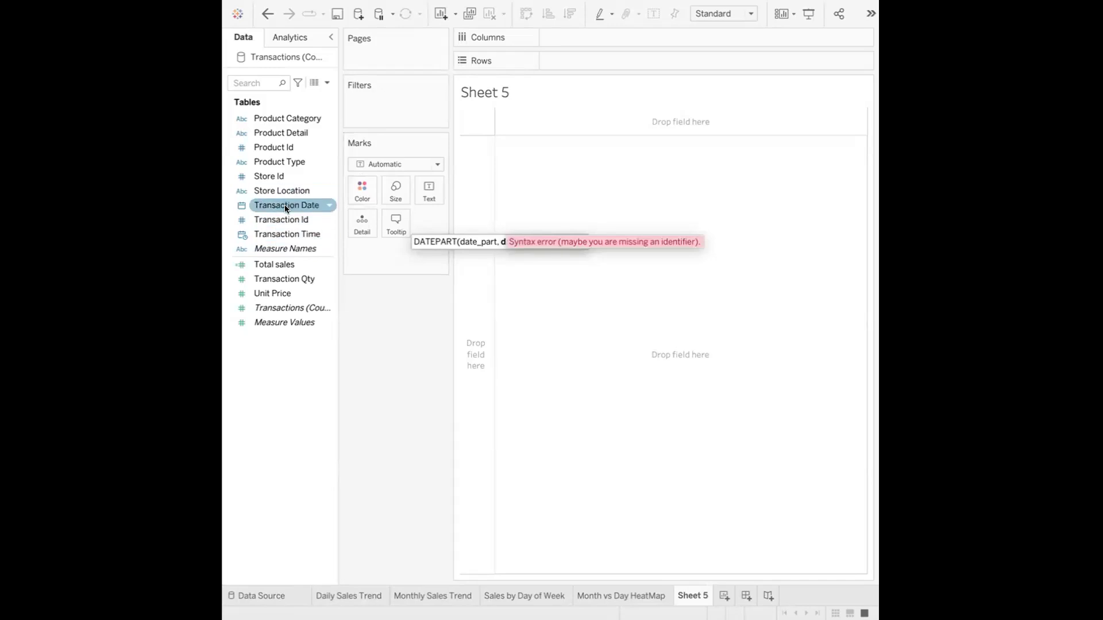
left_click_drag(284, 234, 630, 237)
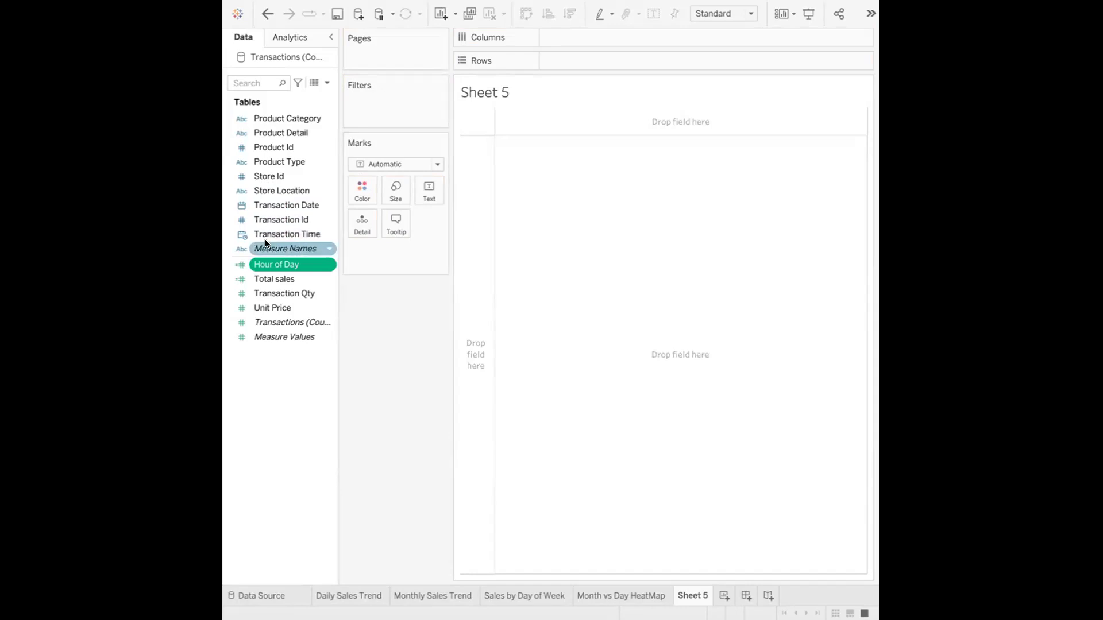
- Put Hour of Day on Columns as a dimension and Total sales on Rows of the new sheet
left_click_drag(270, 263, 567, 36)
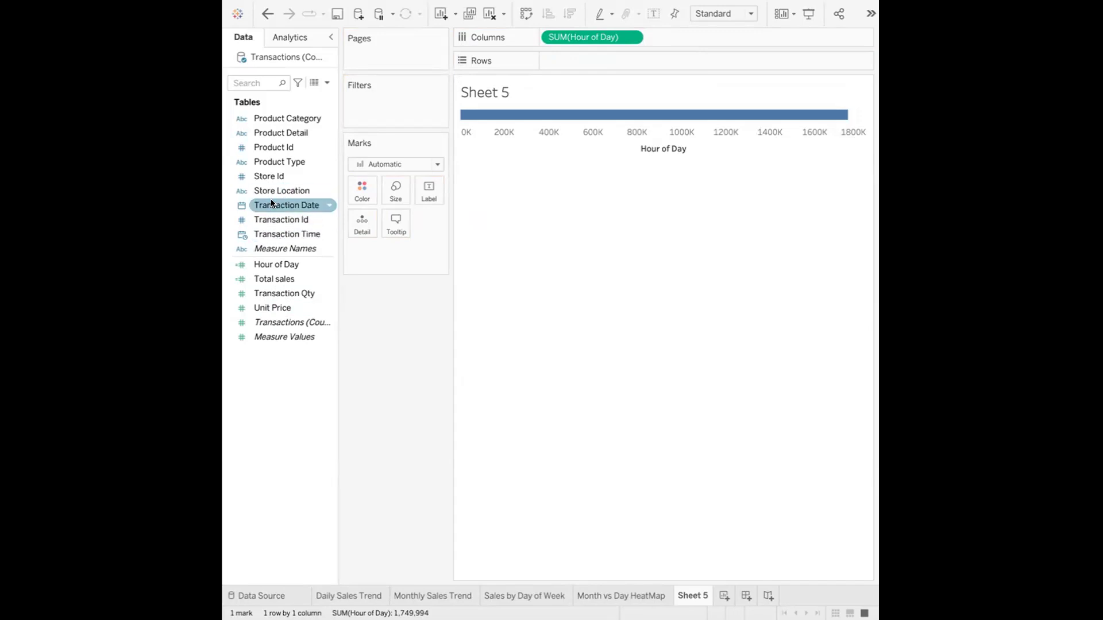
left_click_drag(266, 280, 582, 61)
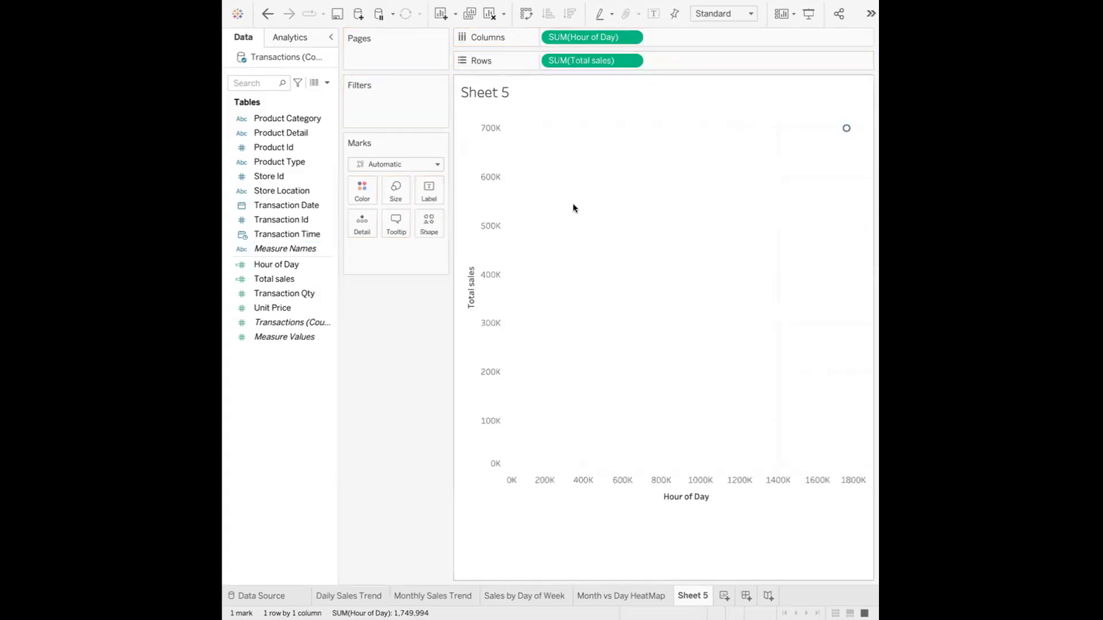
left_click(630, 38)
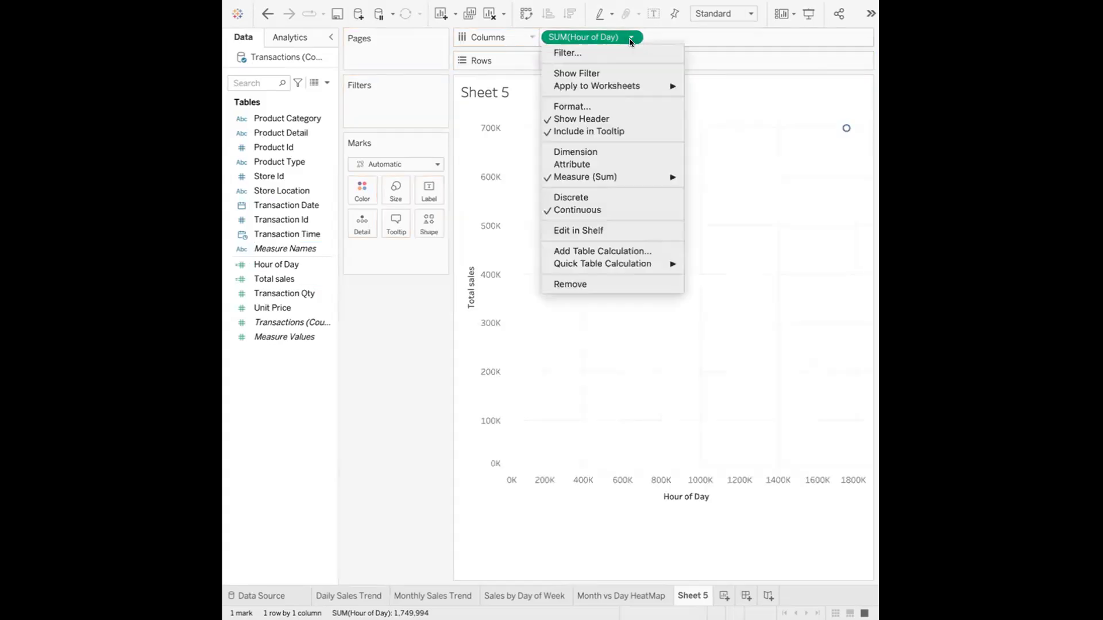
left_click(589, 152)
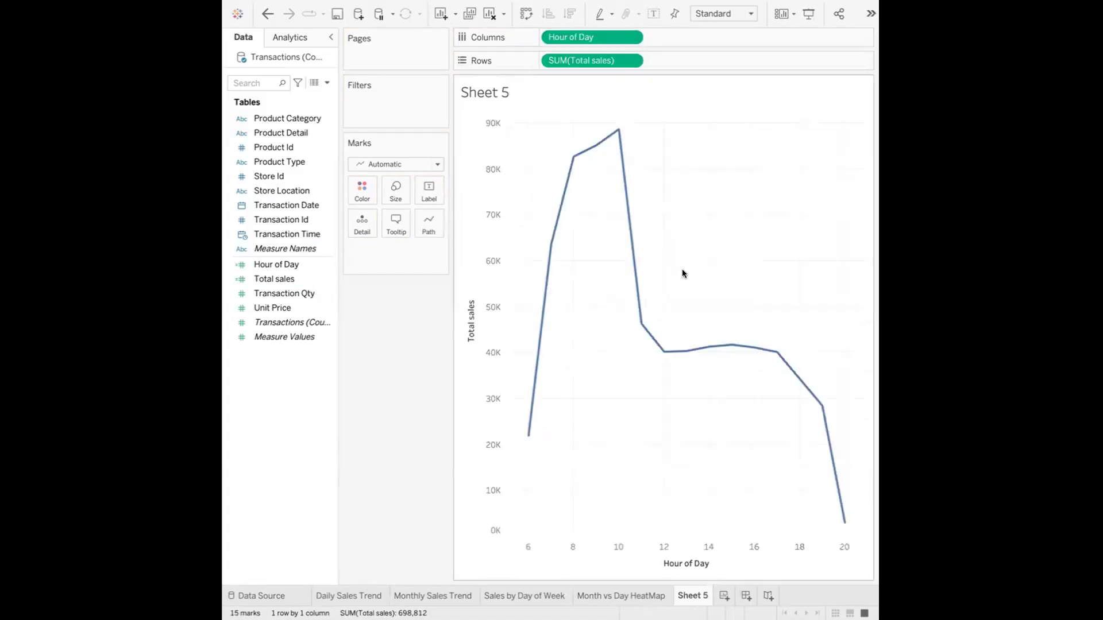
- Change the hourly sales chart's mark type to Bar
mouse_move(614, 133)
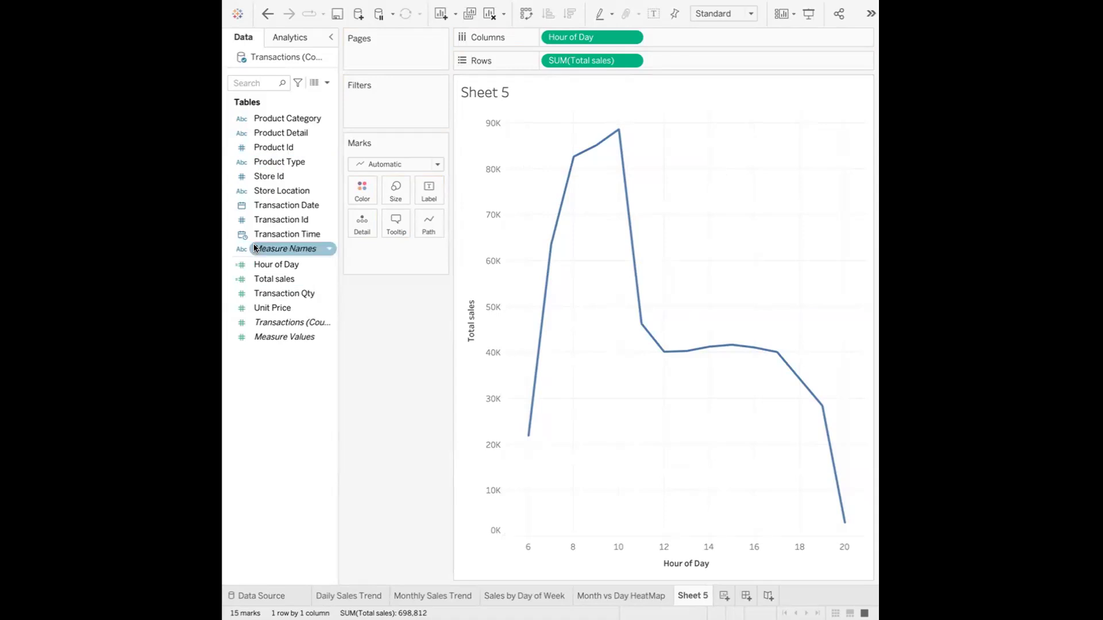
left_click(426, 167)
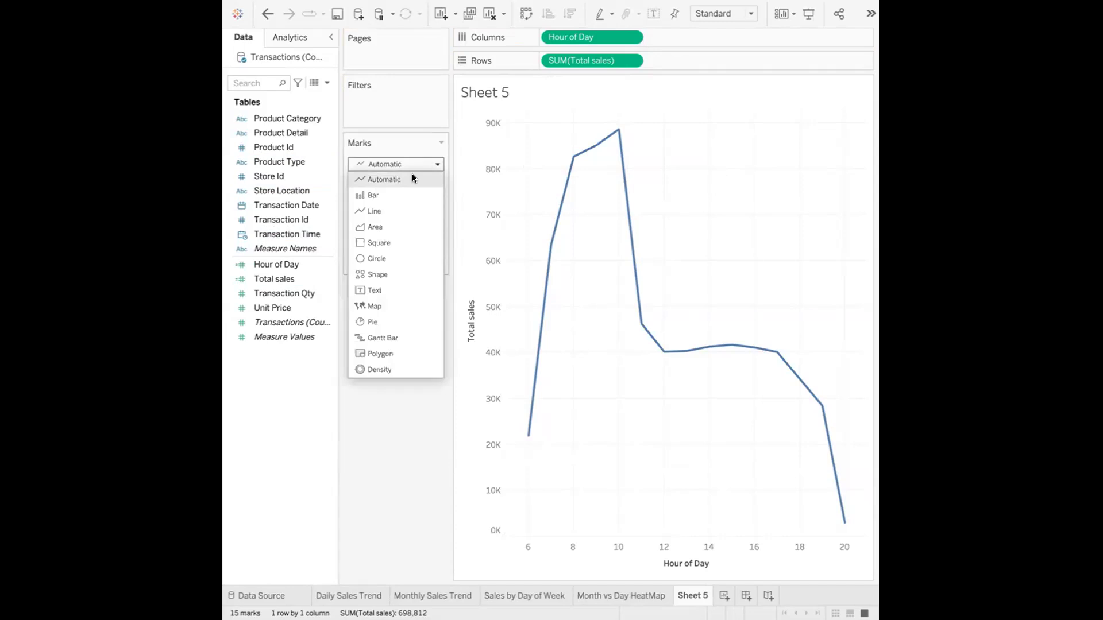
left_click(385, 195)
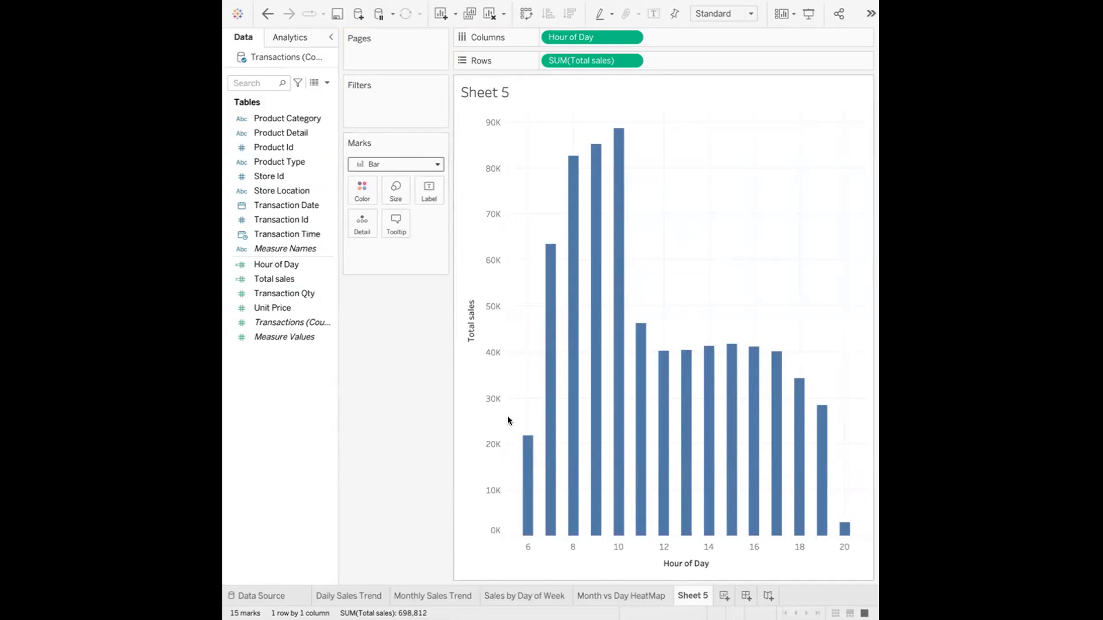
mouse_move(524, 529)
right_click(812, 554)
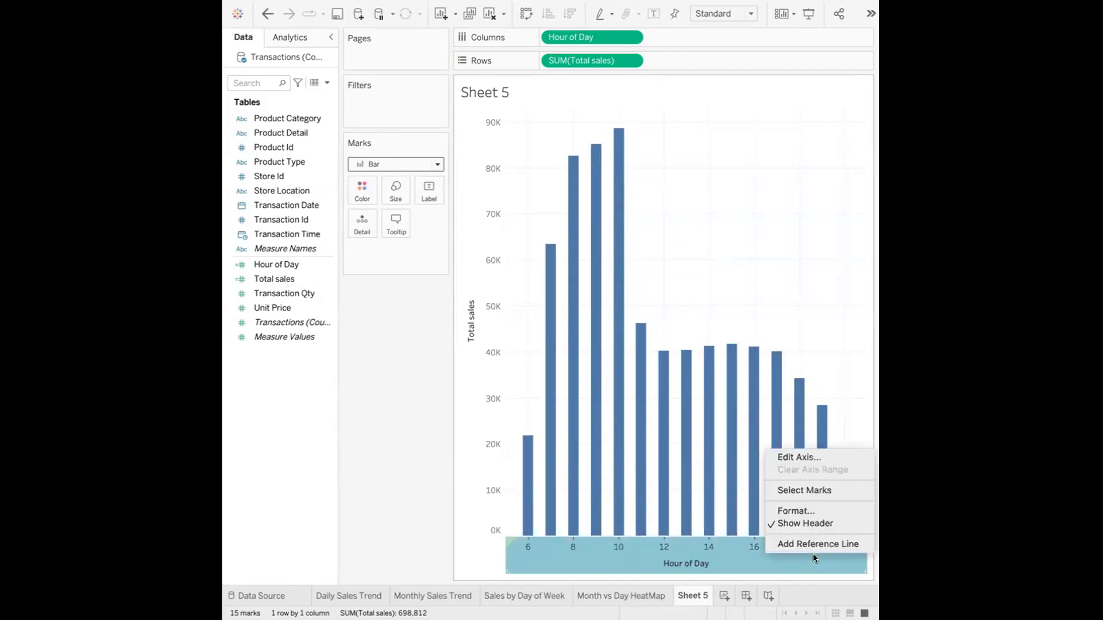
left_click(616, 470)
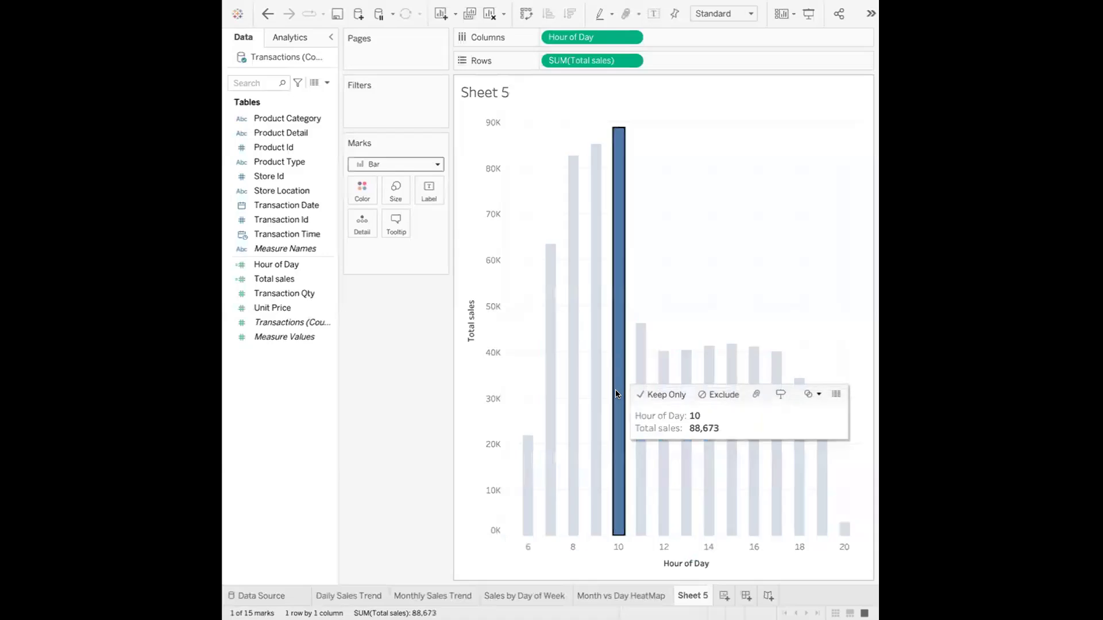
left_click(701, 177)
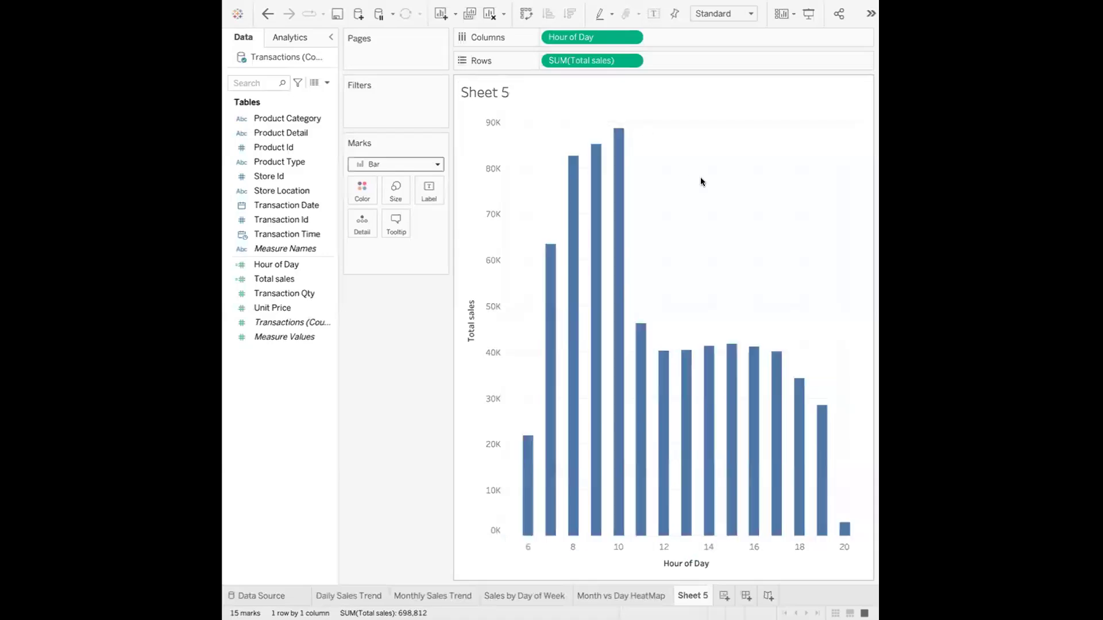
left_click(632, 61)
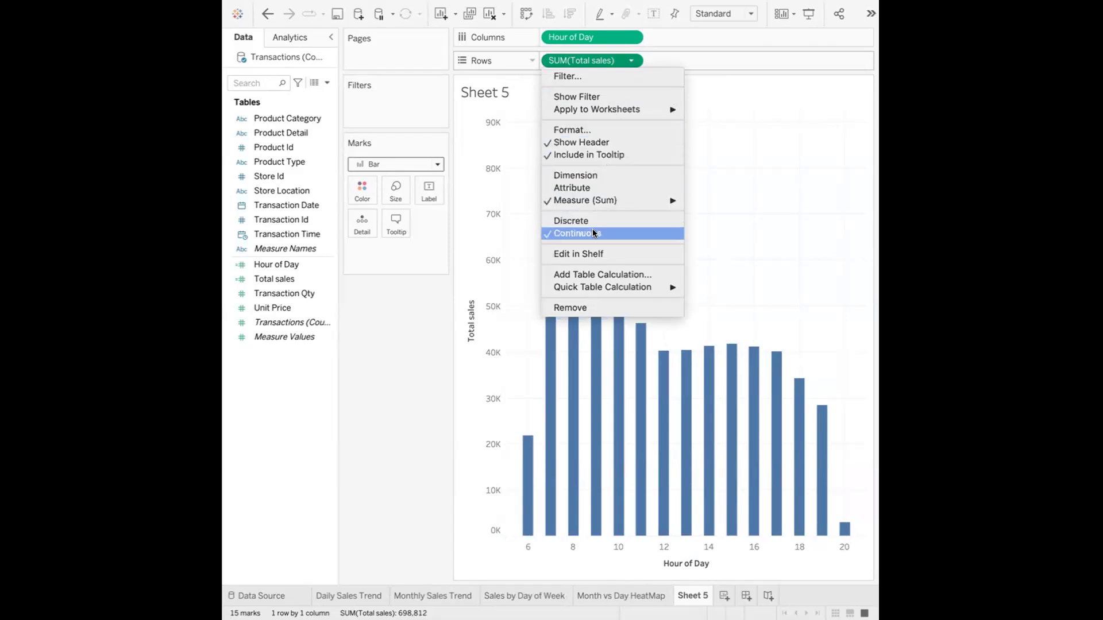
left_click(598, 33)
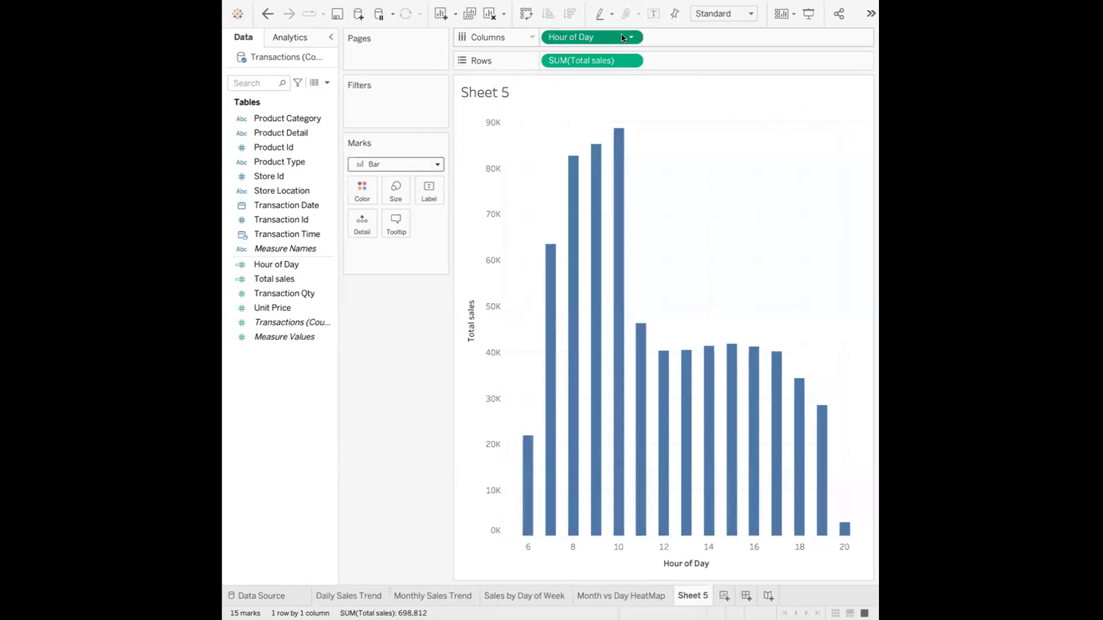
- Convert Hour of Day on Columns to Discrete so every hour gets its own column header
left_click(631, 37)
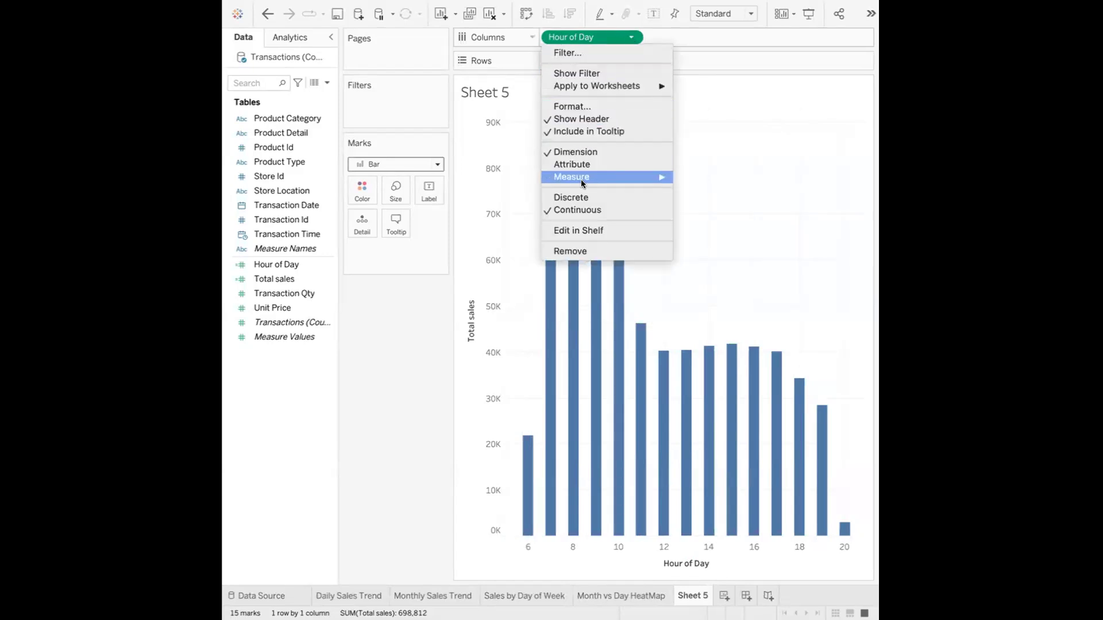
mouse_move(581, 177)
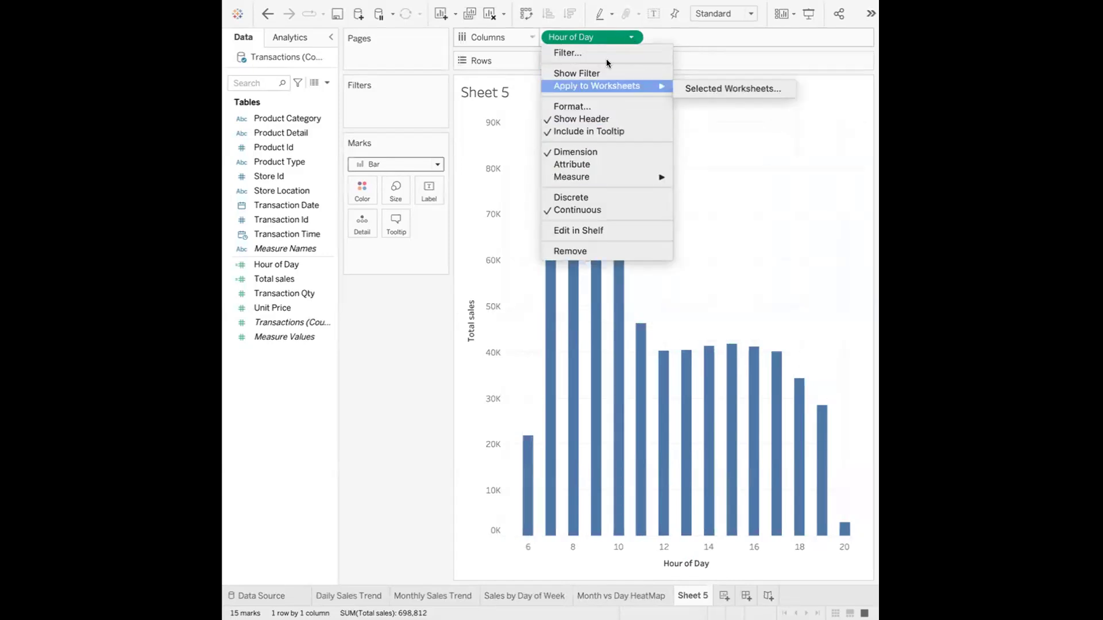
left_click(568, 199)
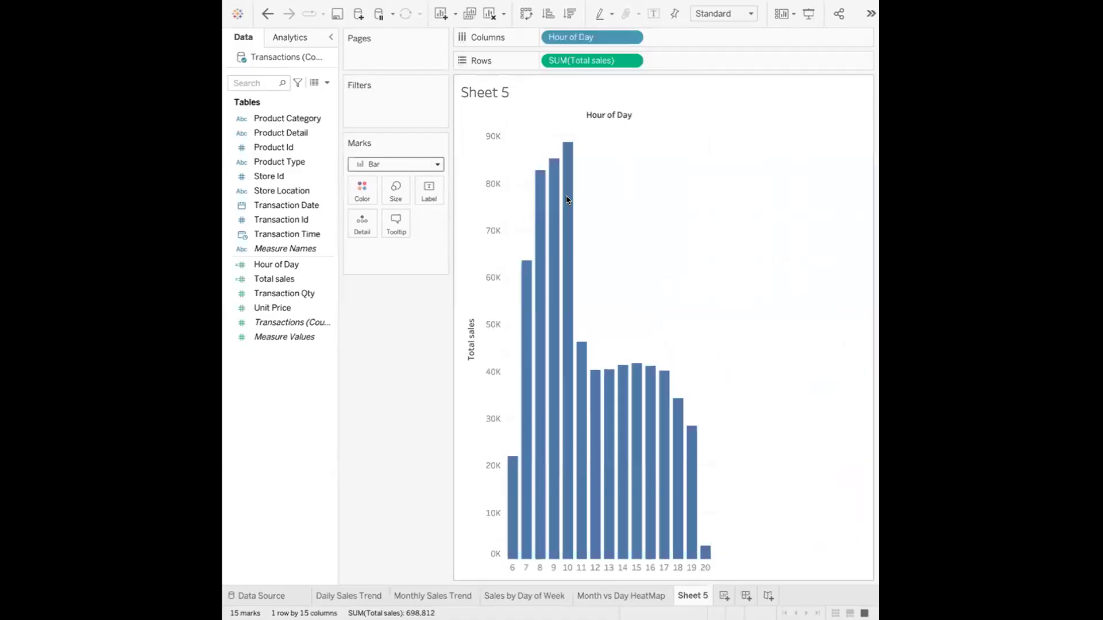
- Sort Hour of Day on Columns by the Total sales field in ascending order, aggregated as Sum
left_click(633, 38)
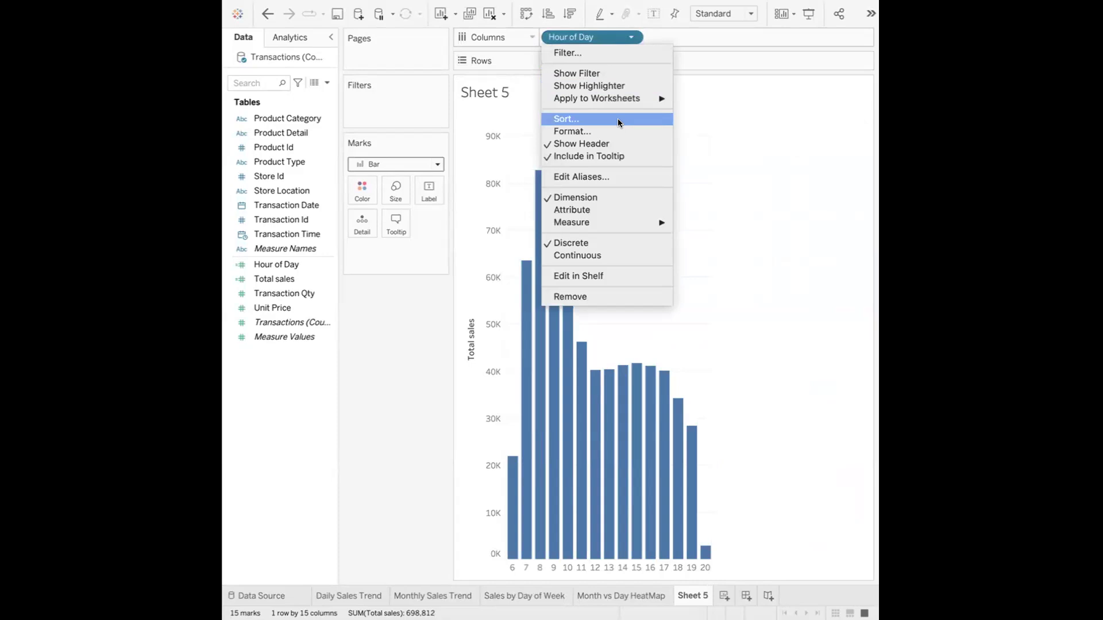
left_click(618, 118)
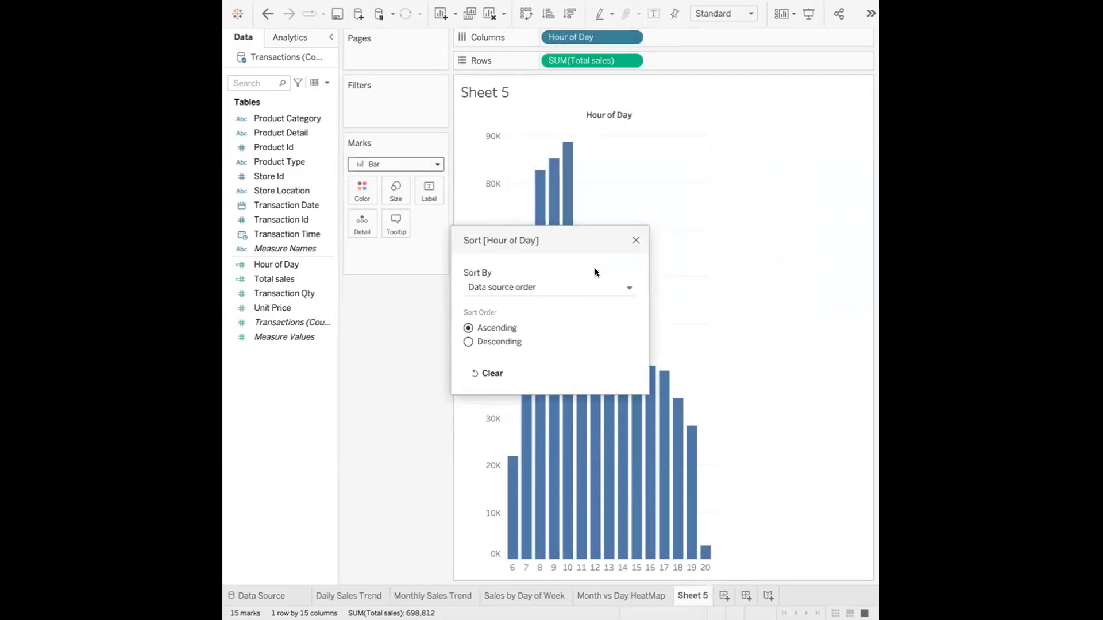
left_click(581, 288)
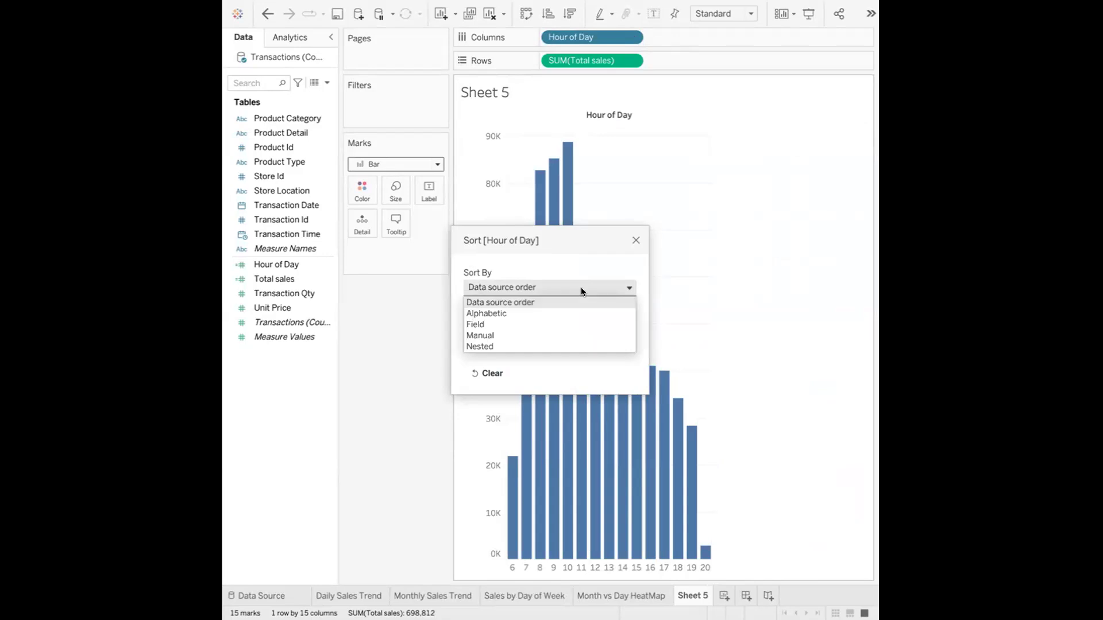
left_click(529, 324)
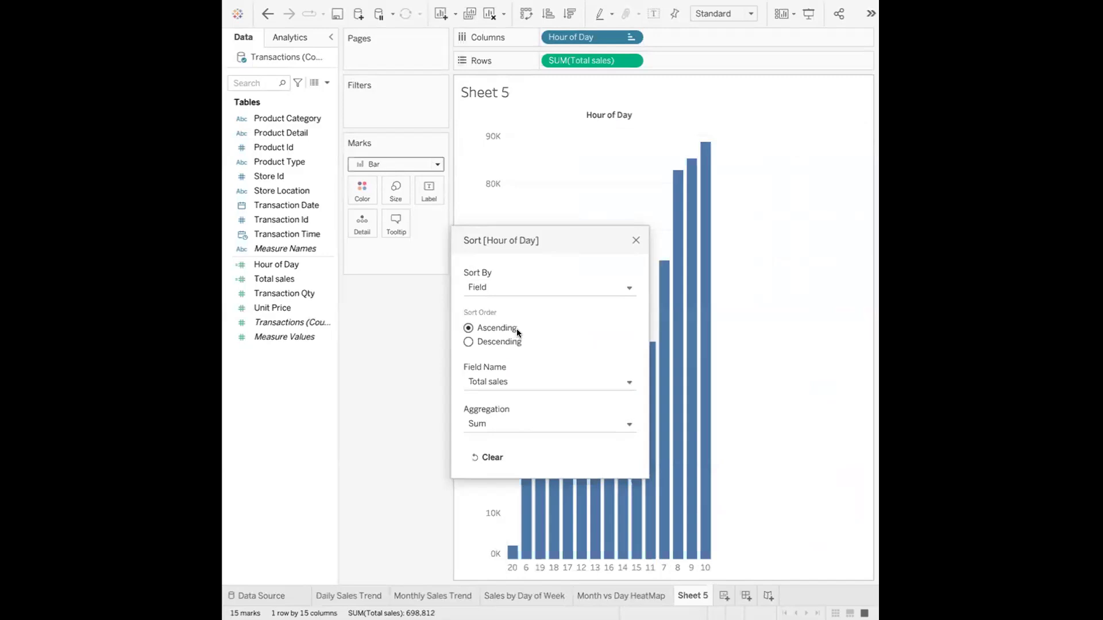
left_click(501, 382)
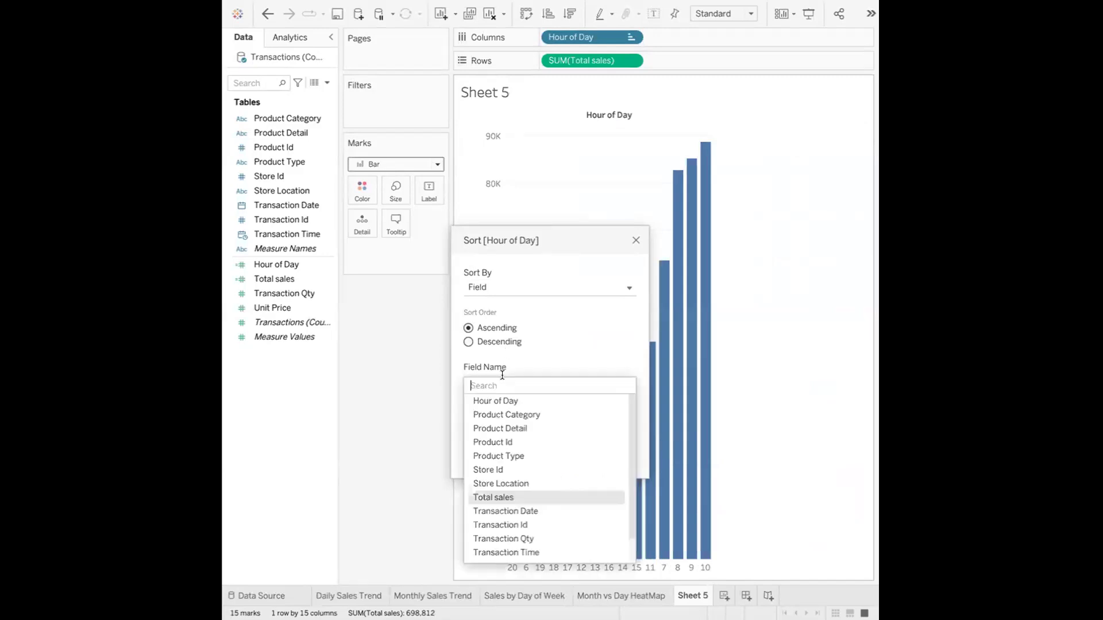
left_click(495, 498)
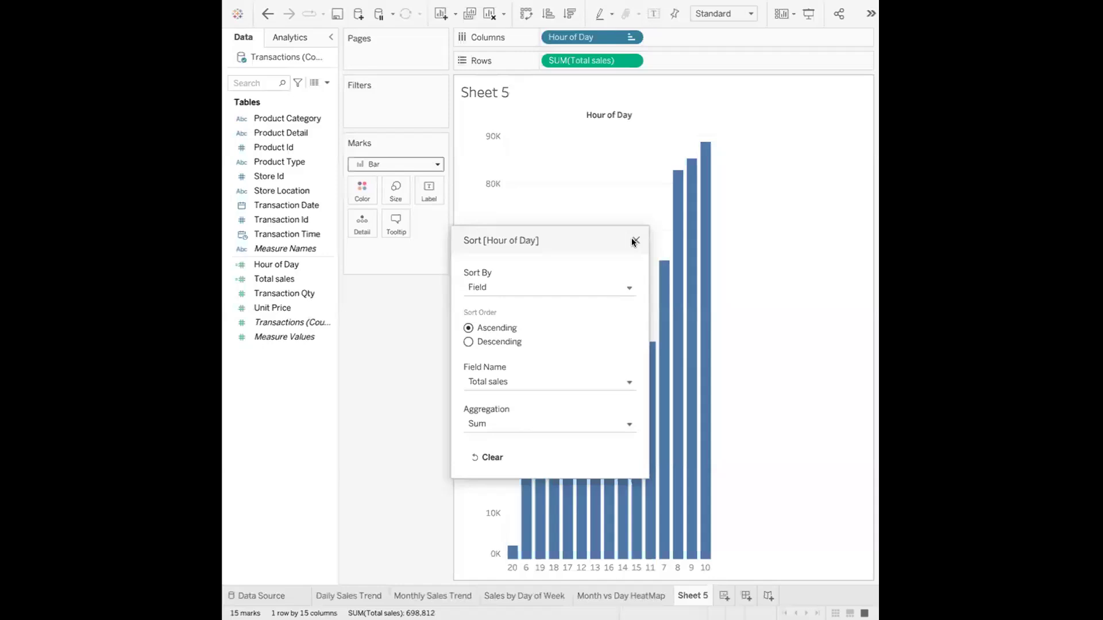
left_click(633, 239)
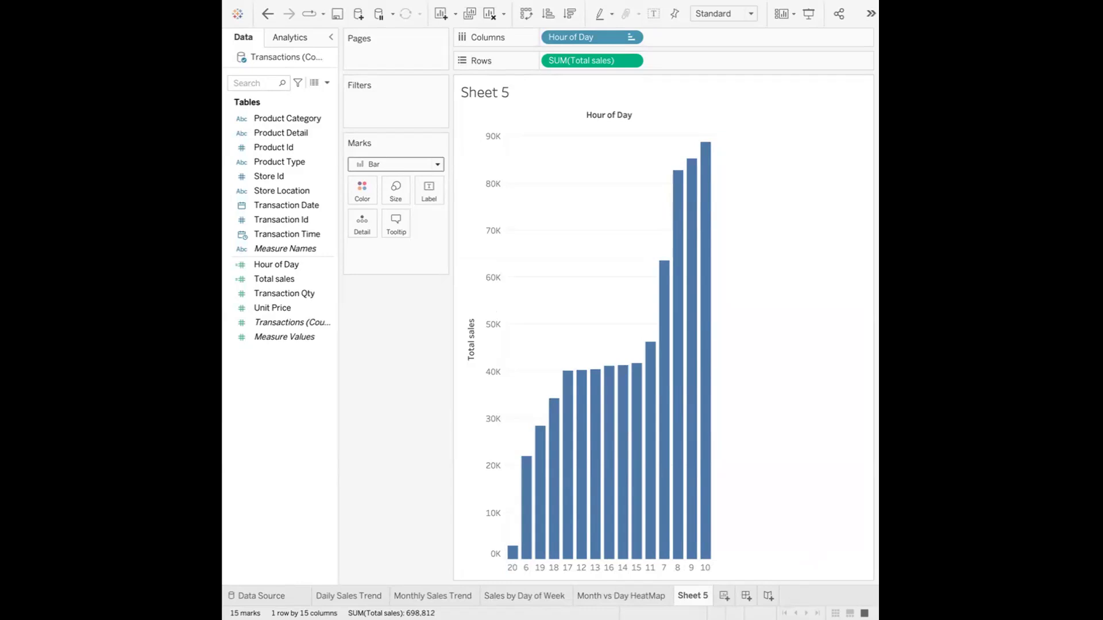
- Rename the hourly sales worksheet as Sales by Hour of Day
double_click(694, 595)
key("BackSpace")
type("Sales by Hou")
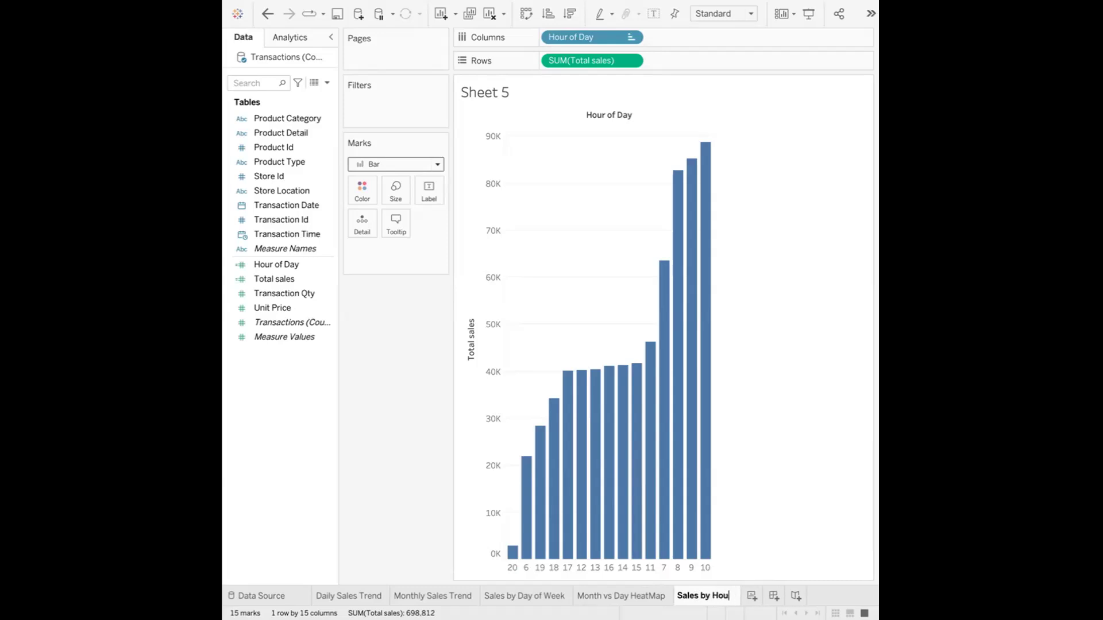
type("r of Day")
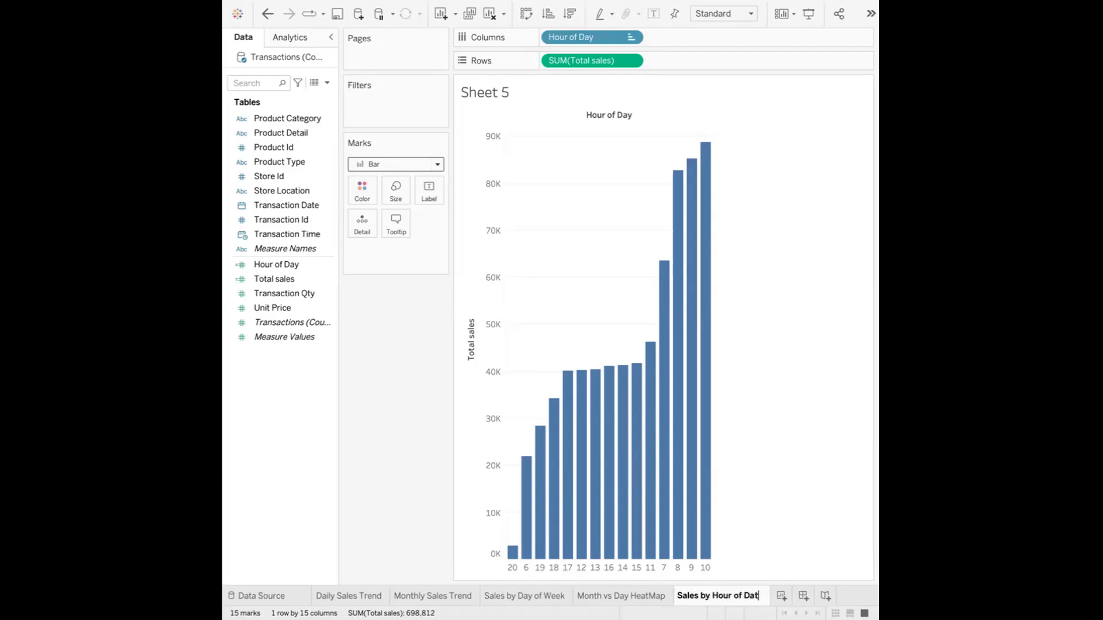
key("Return")
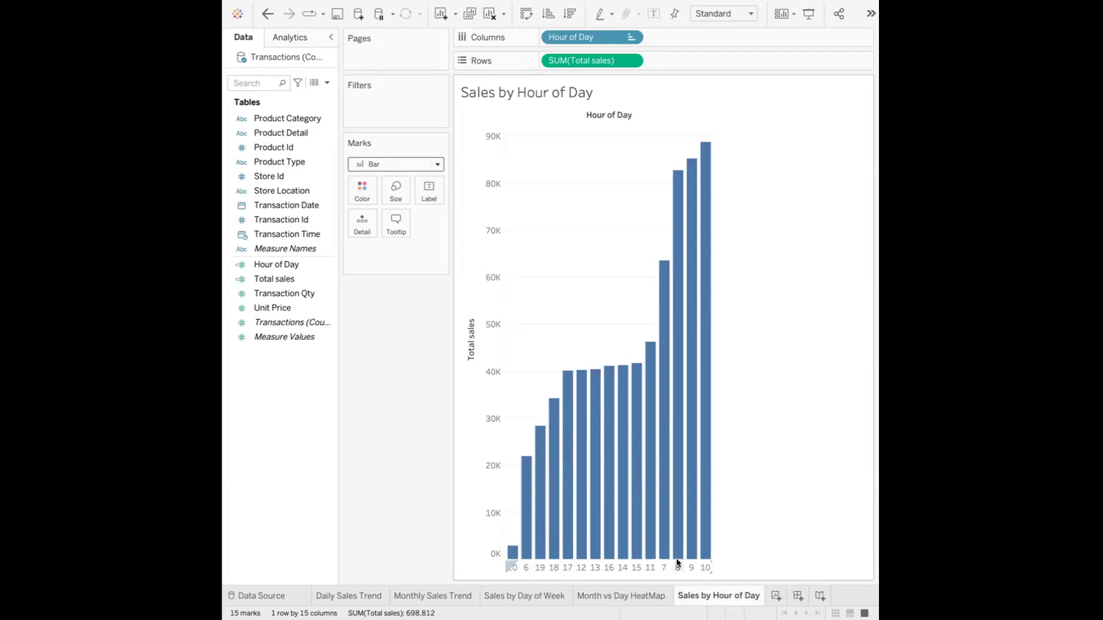
- Add a new blank worksheet and name it Moving Average
left_click(772, 596)
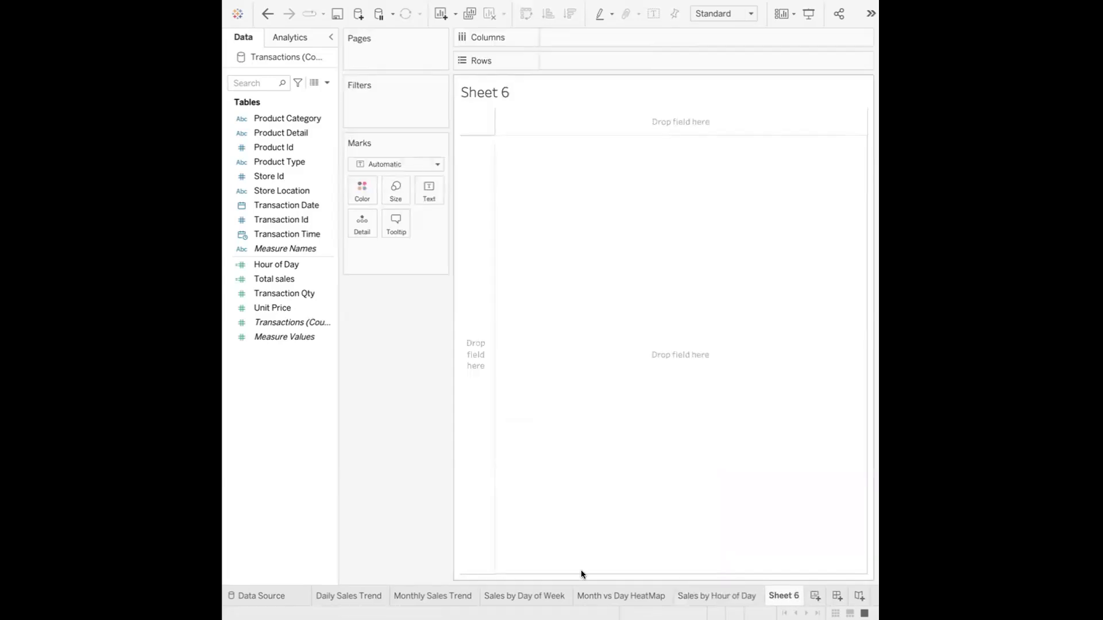
type("M")
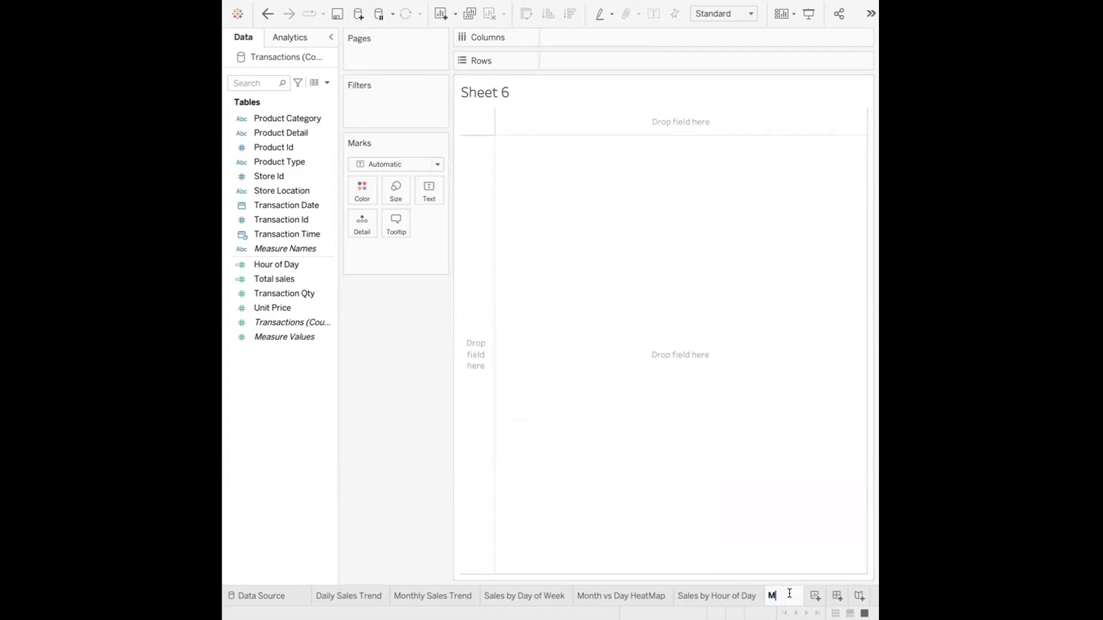
type("oving Ave")
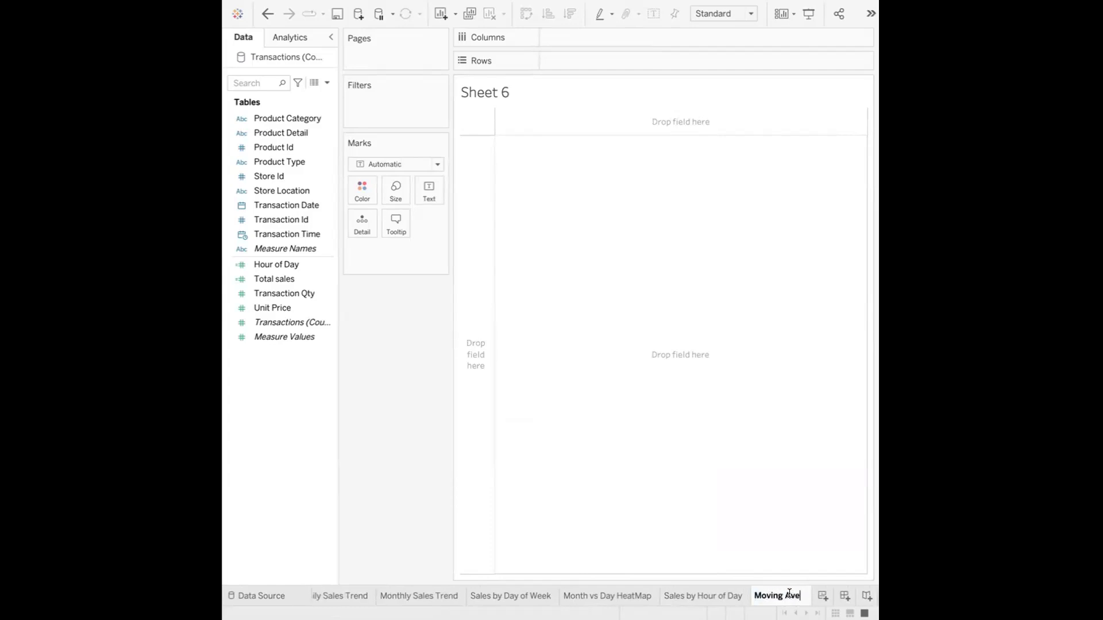
type("rage")
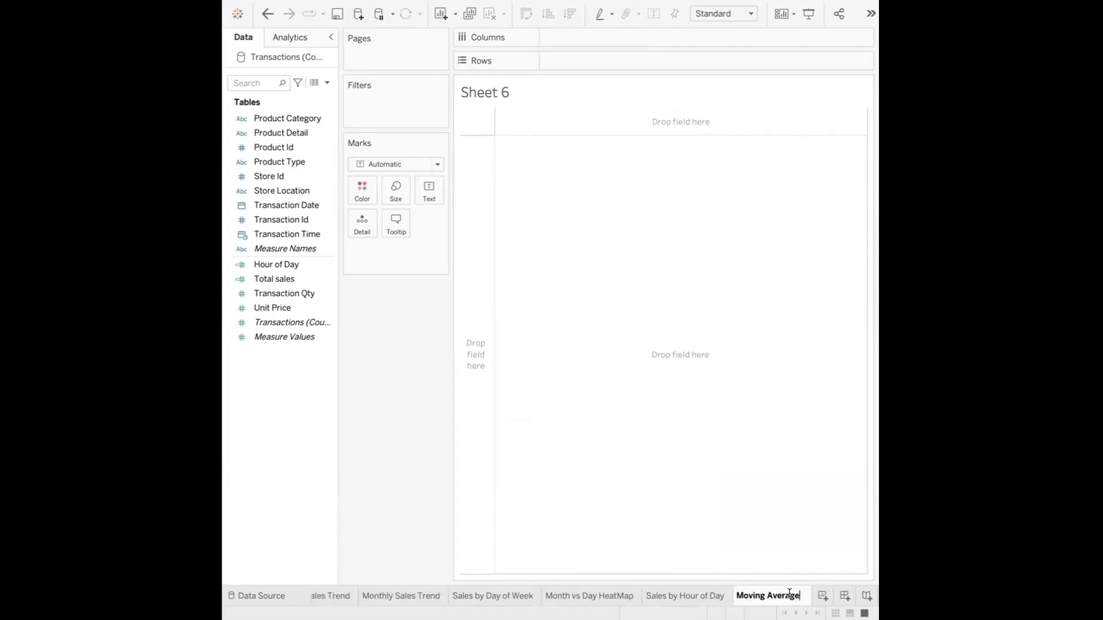
key("Return")
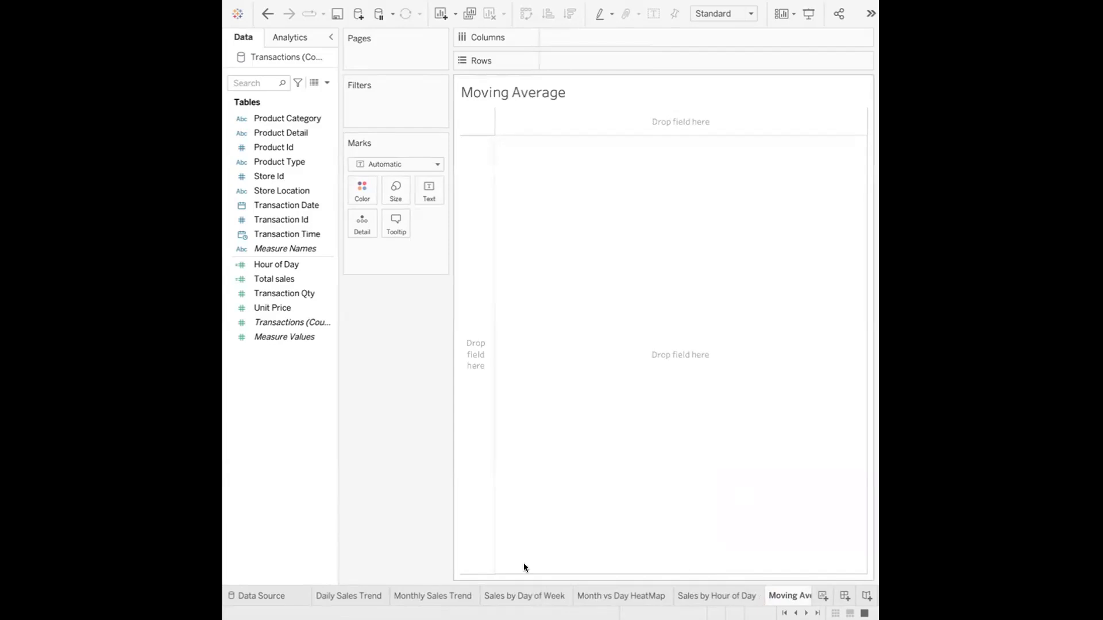
- Duplicate the Daily Sales Trend worksheet and delete the blank Moving Average worksheet
right_click(357, 593)
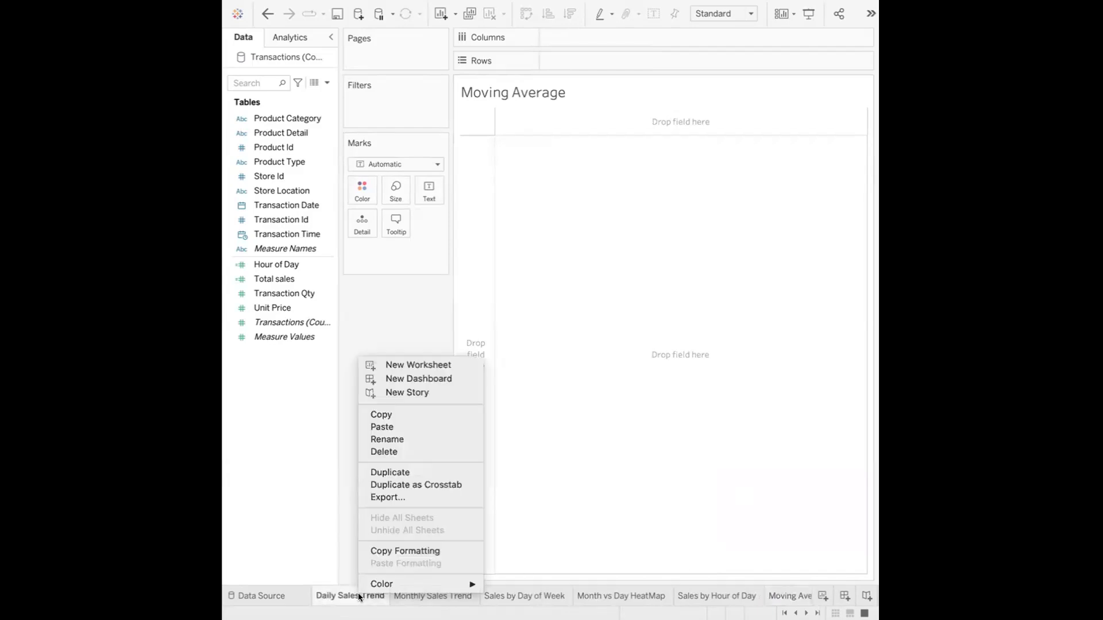
left_click(381, 471)
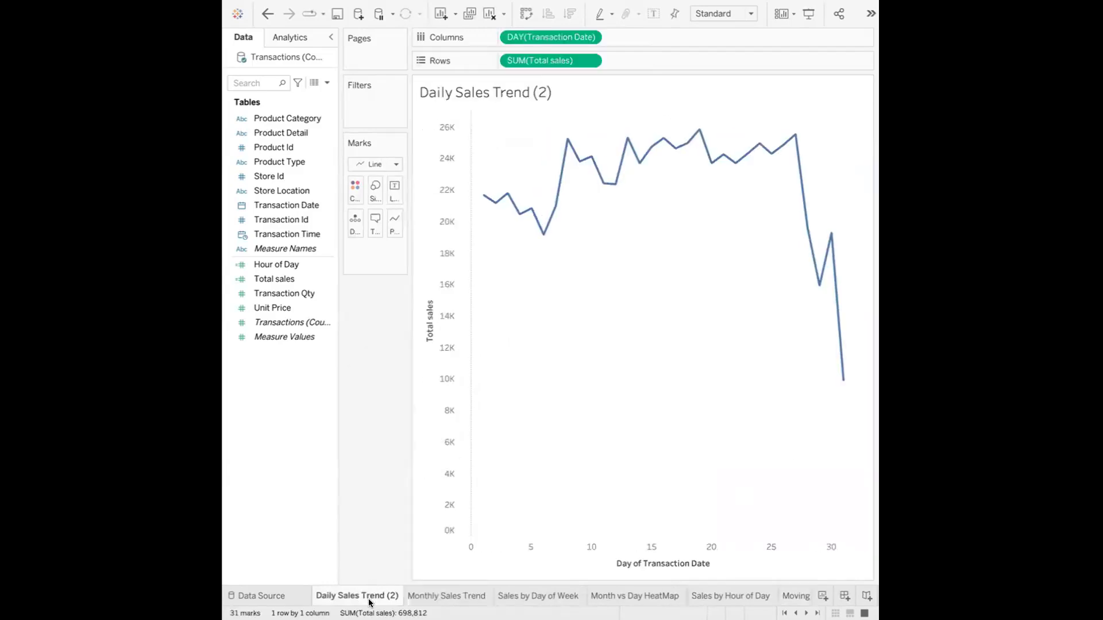
left_click(786, 595)
right_click(787, 596)
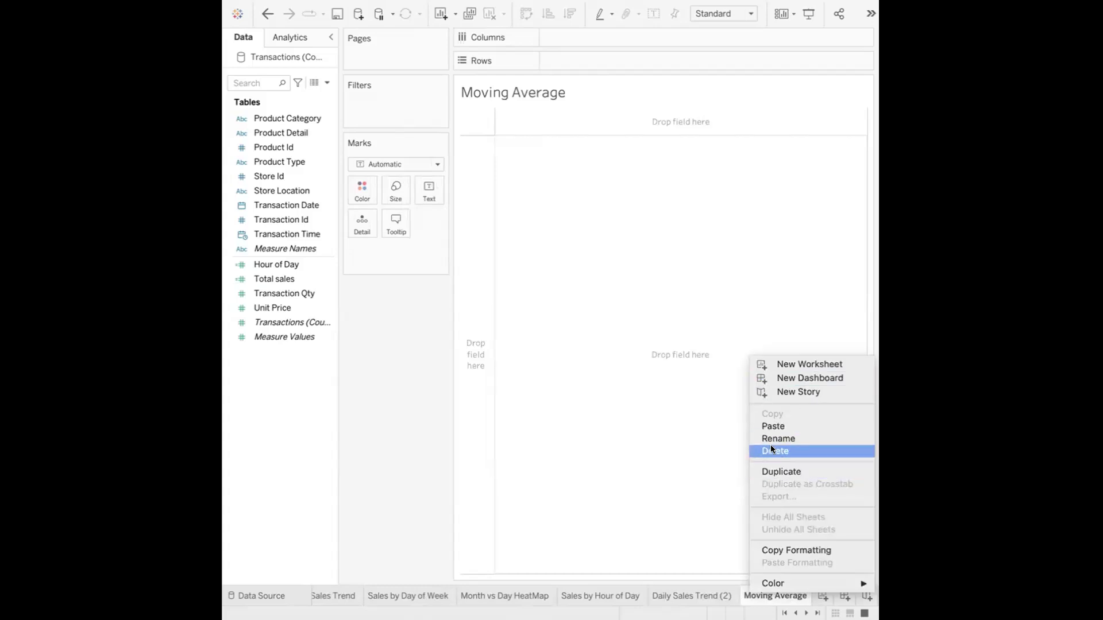
left_click(773, 451)
- Rename the duplicated Daily Sales Trend worksheet as Moving Average
double_click(759, 595)
type("Moving ")
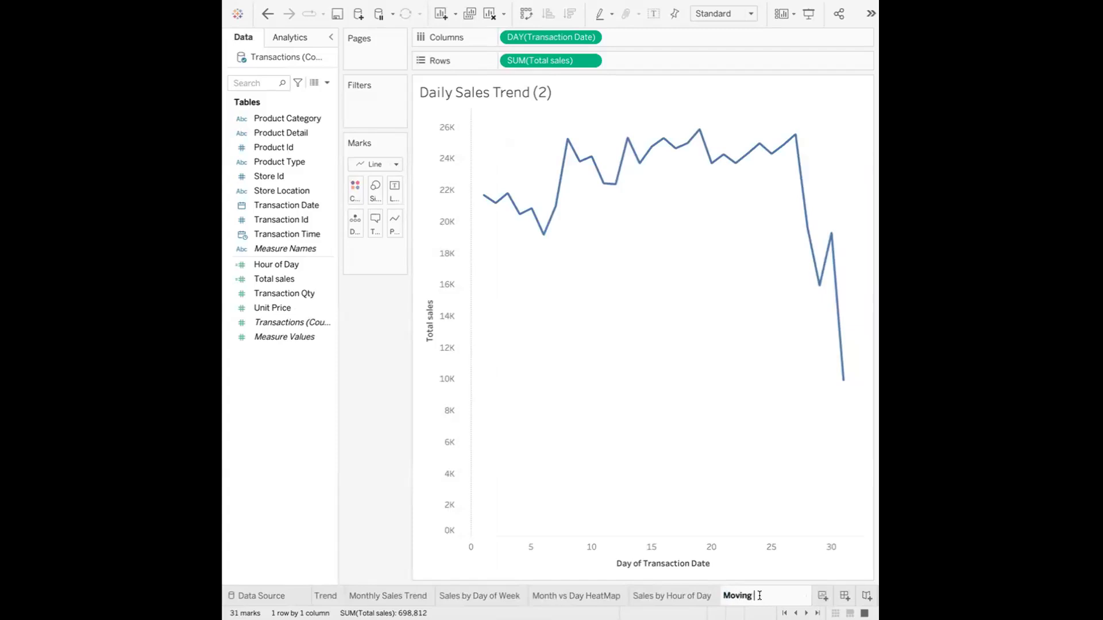
type("Average")
key("Return")
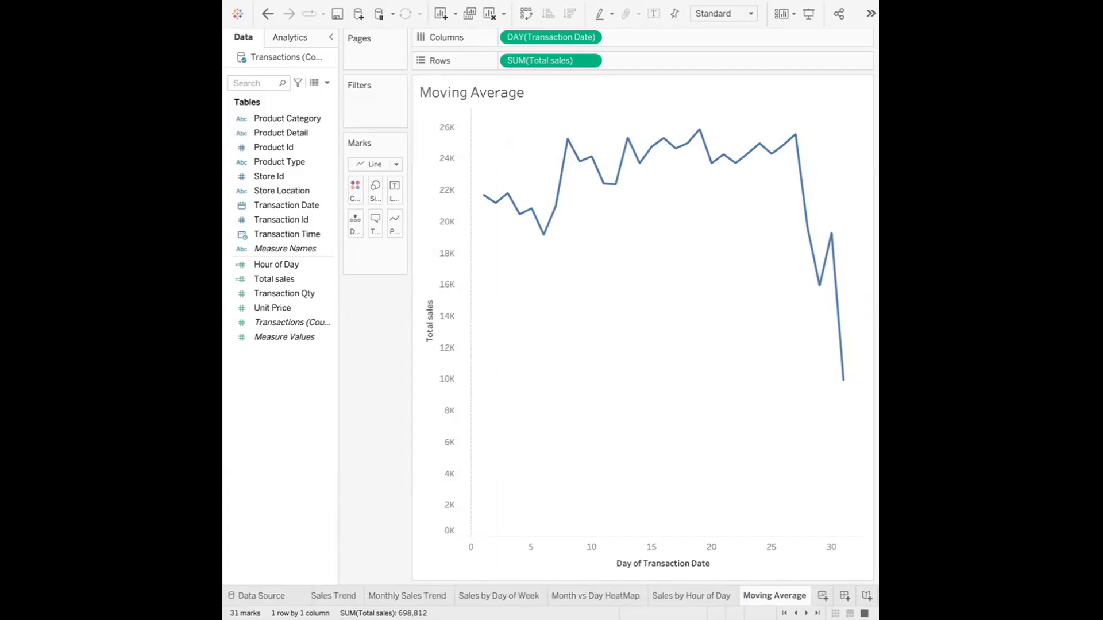
- Apply the Moving Average quick table calculation to Total sales on Rows
right_click(584, 60)
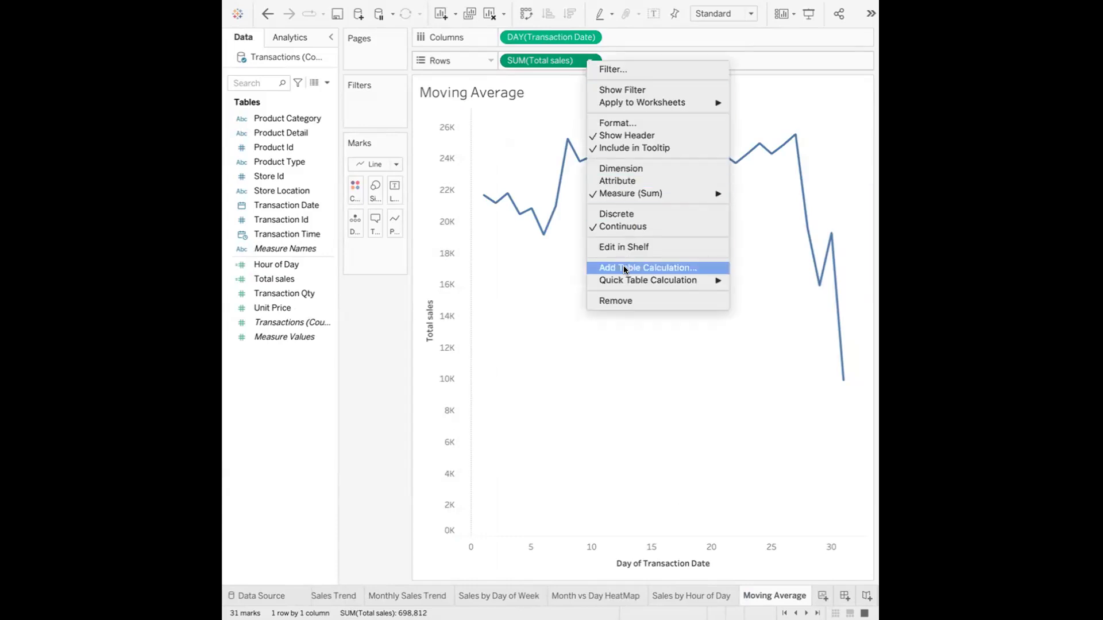
mouse_move(626, 281)
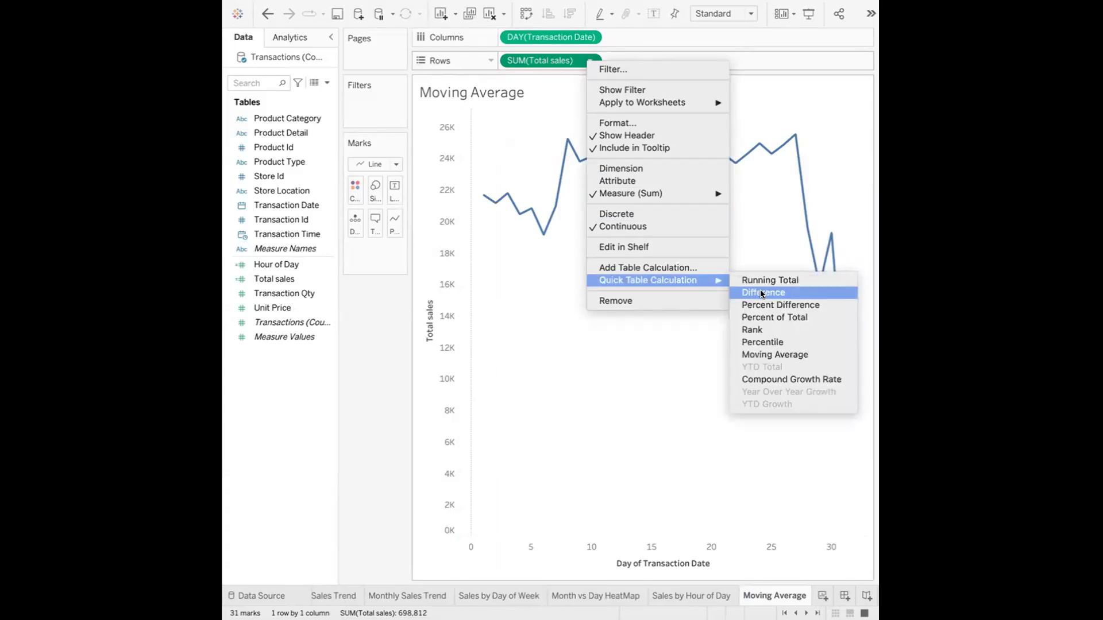
left_click(757, 351)
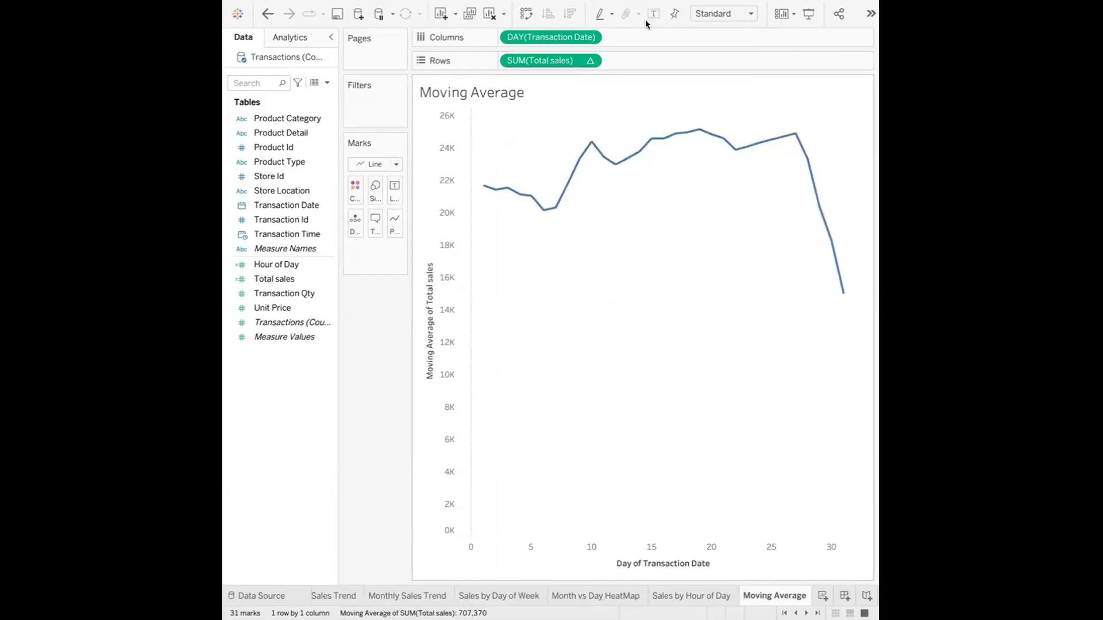
- Edit the Total sales table calculation so the moving average covers a larger number of previous days
left_click(590, 60)
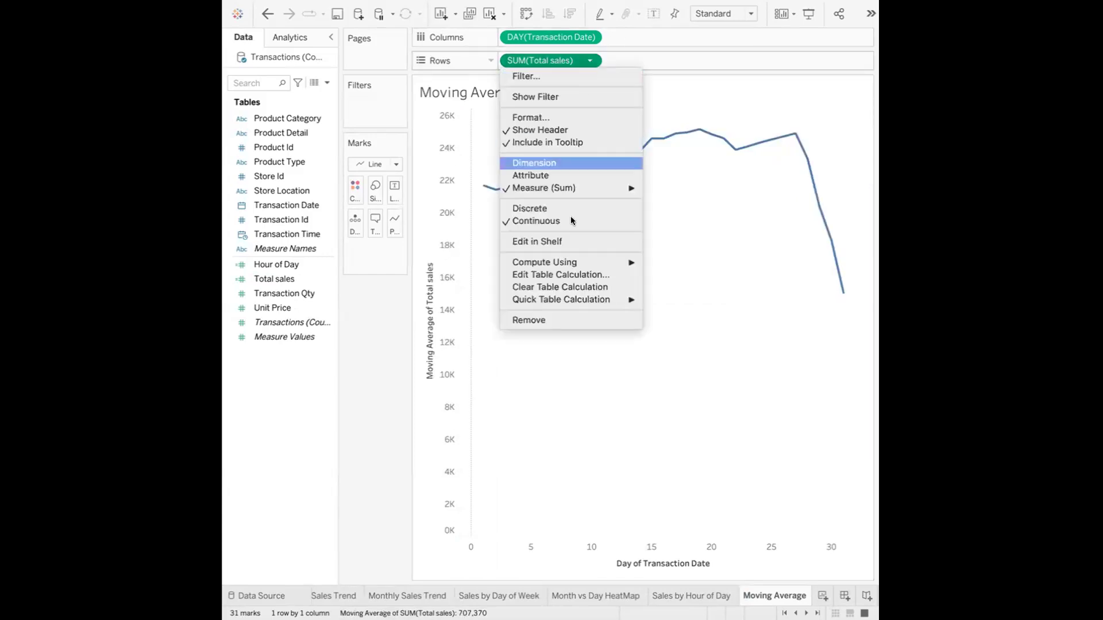
left_click(561, 275)
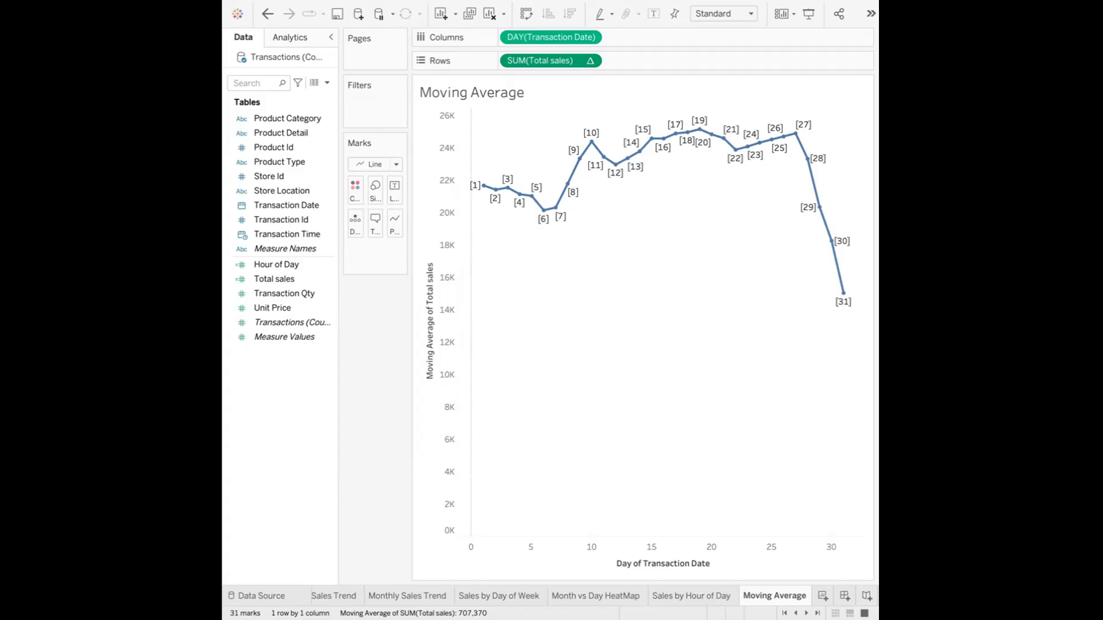
right_click(272, 188)
key("Return")
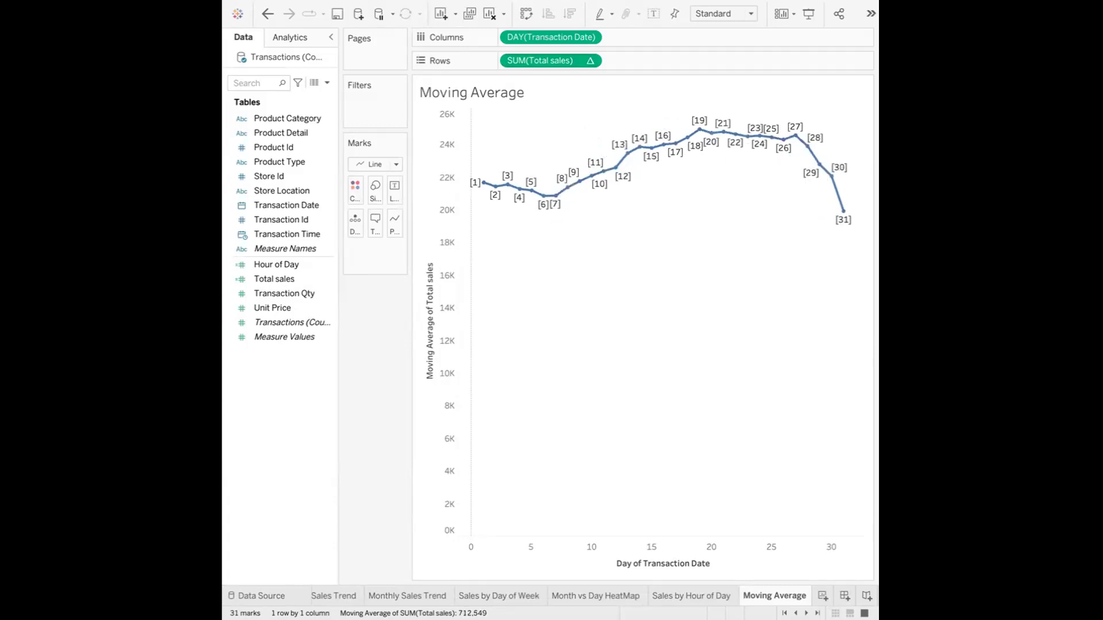
left_click(359, 114)
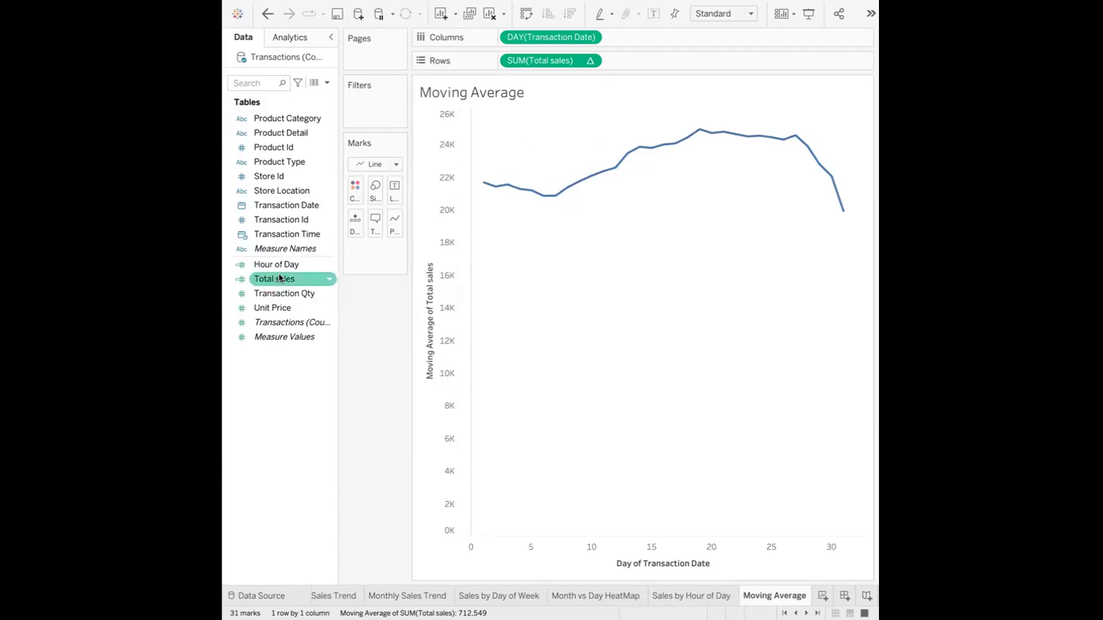
- Add a second Total sales to Rows beside the moving average and combine both lines on a dual axis
left_click_drag(280, 278, 670, 52)
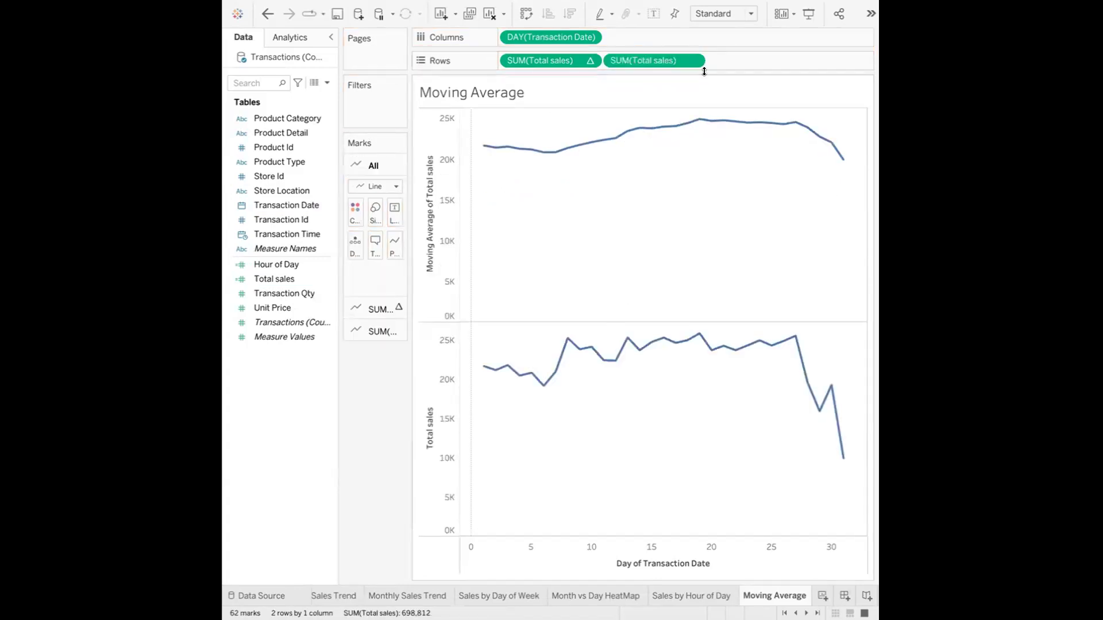
left_click(694, 60)
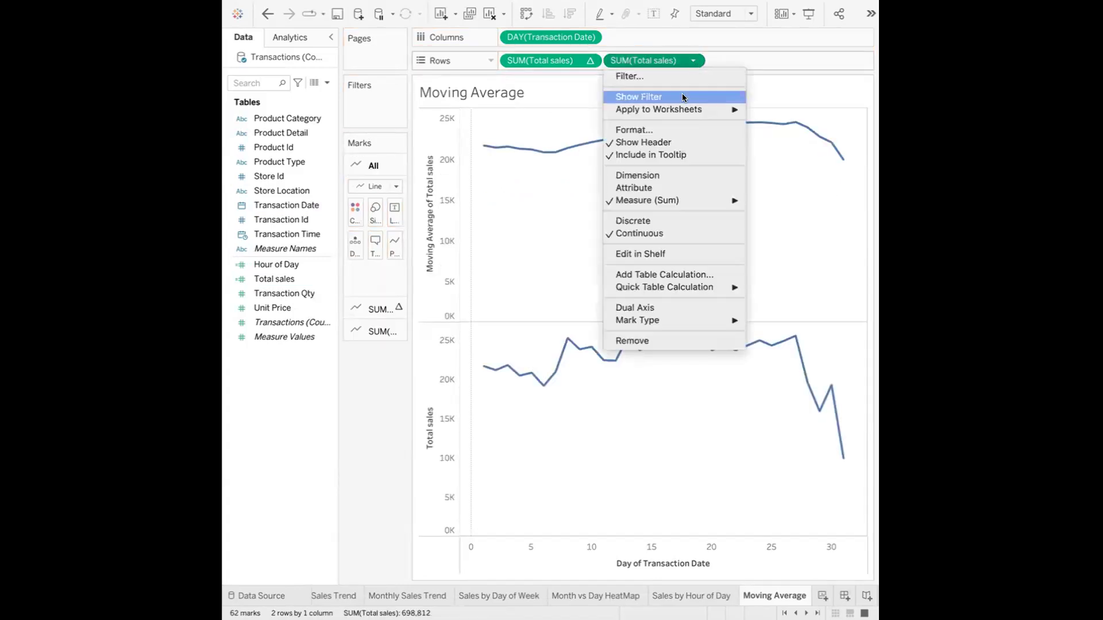
left_click(648, 305)
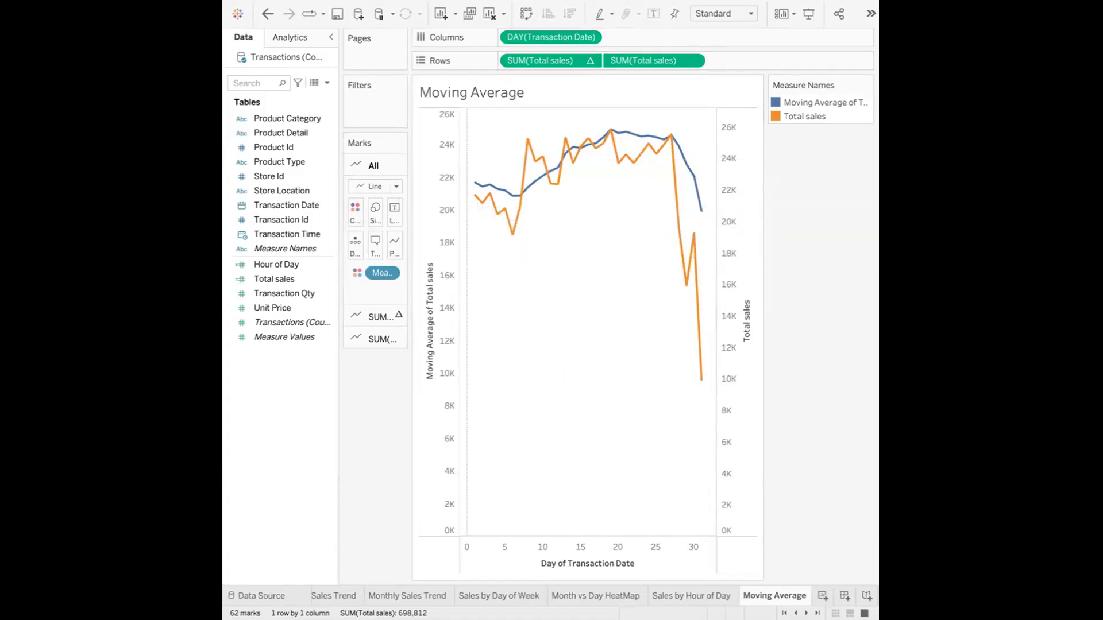
mouse_move(642, 136)
mouse_move(651, 137)
- Add a new worksheet and name it Year to date sales
left_click(822, 595)
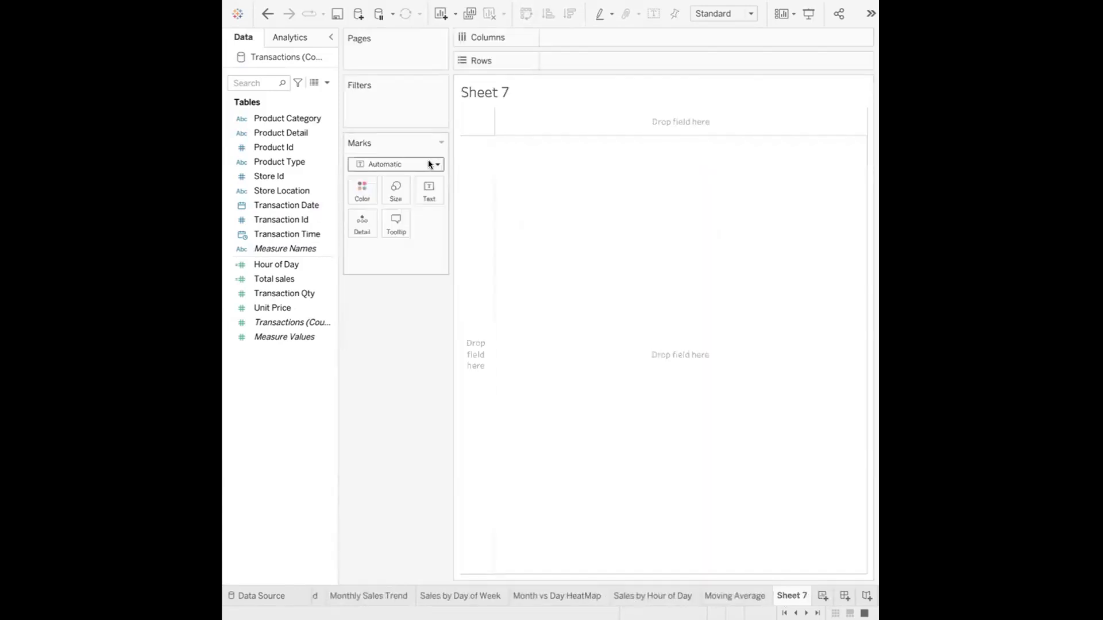
left_click(316, 218)
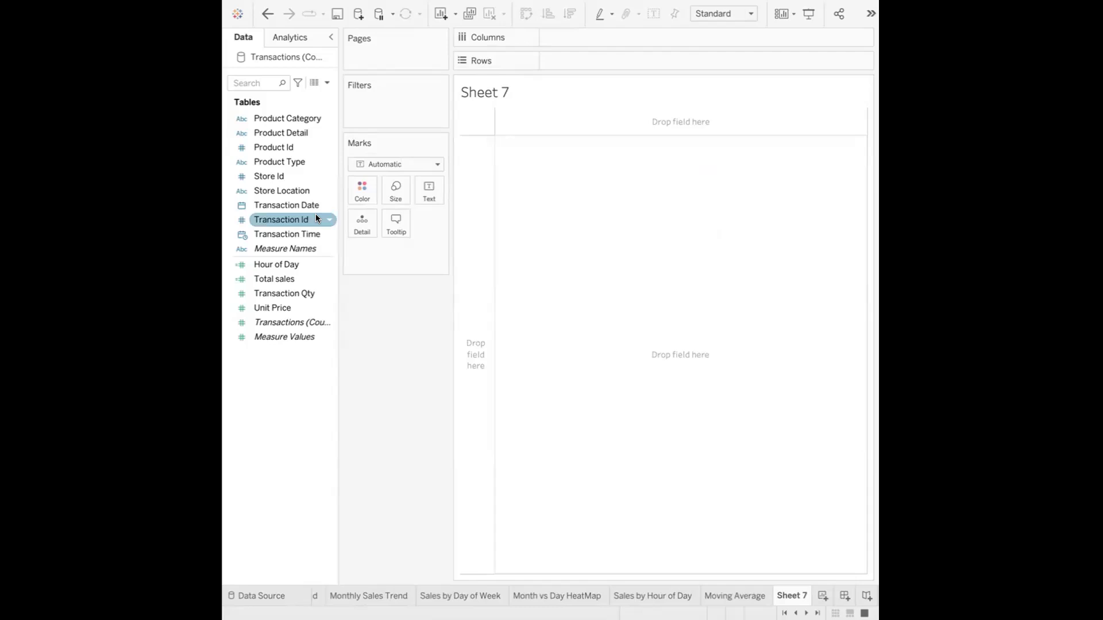
left_click(754, 470)
double_click(792, 596)
type("Year to date")
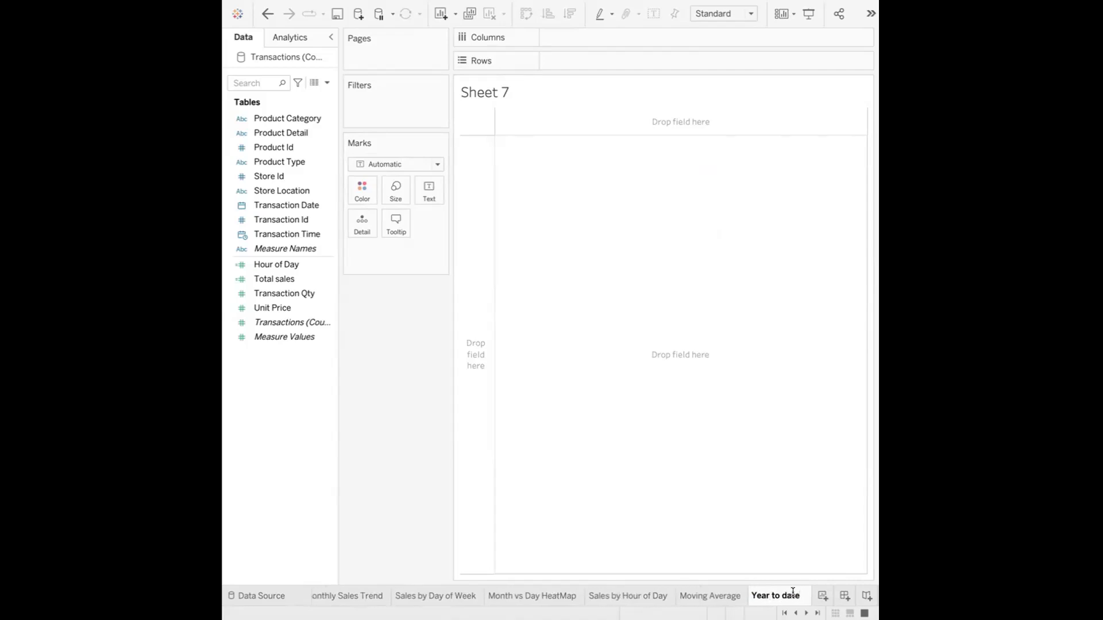
type(" sales")
left_click(634, 507)
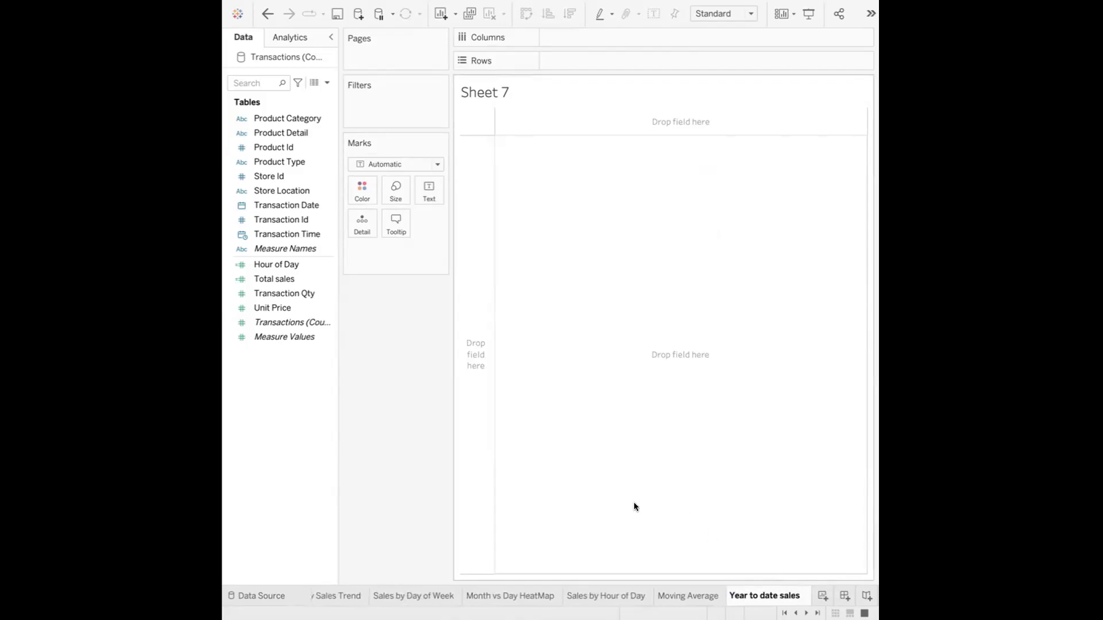
- Place Transaction Date on Columns as a continuous year
left_click(329, 279)
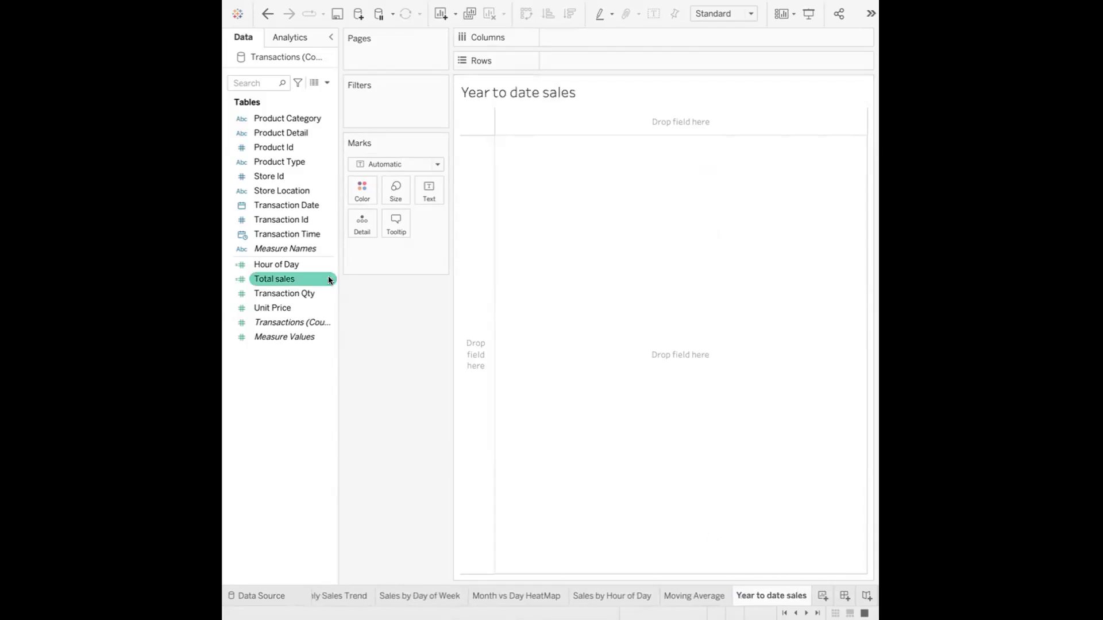
left_click_drag(305, 205, 643, 39)
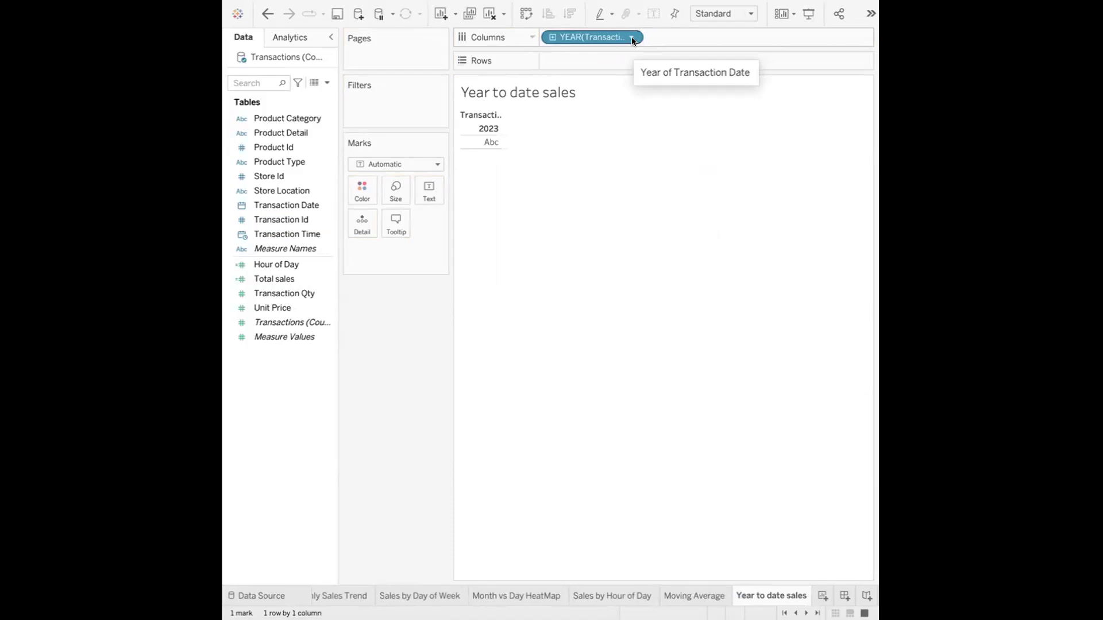
left_click(632, 38)
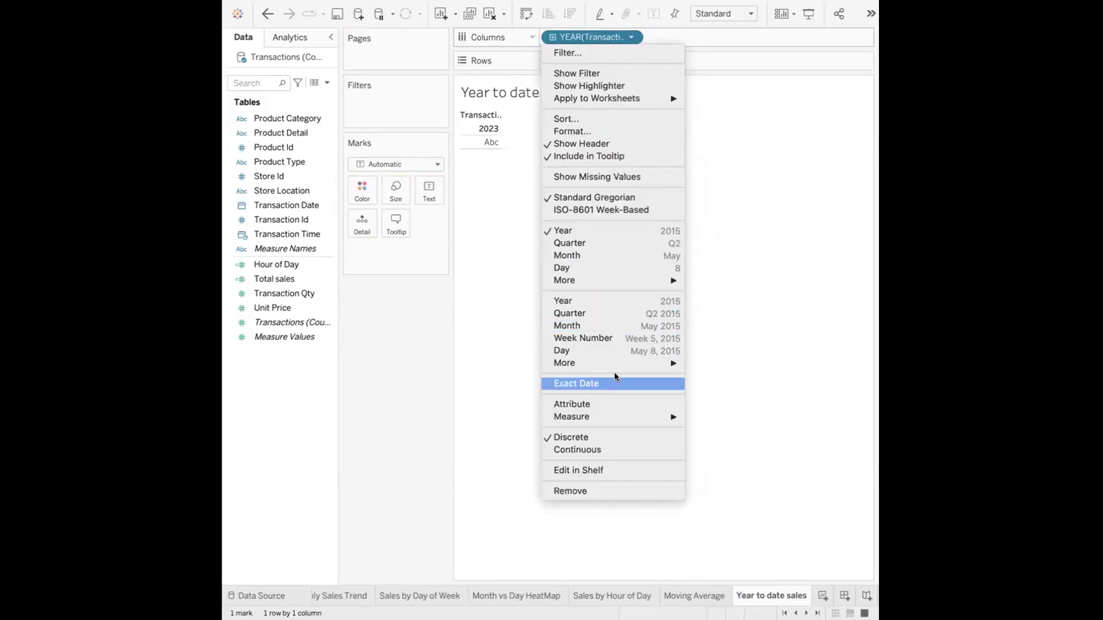
left_click(591, 451)
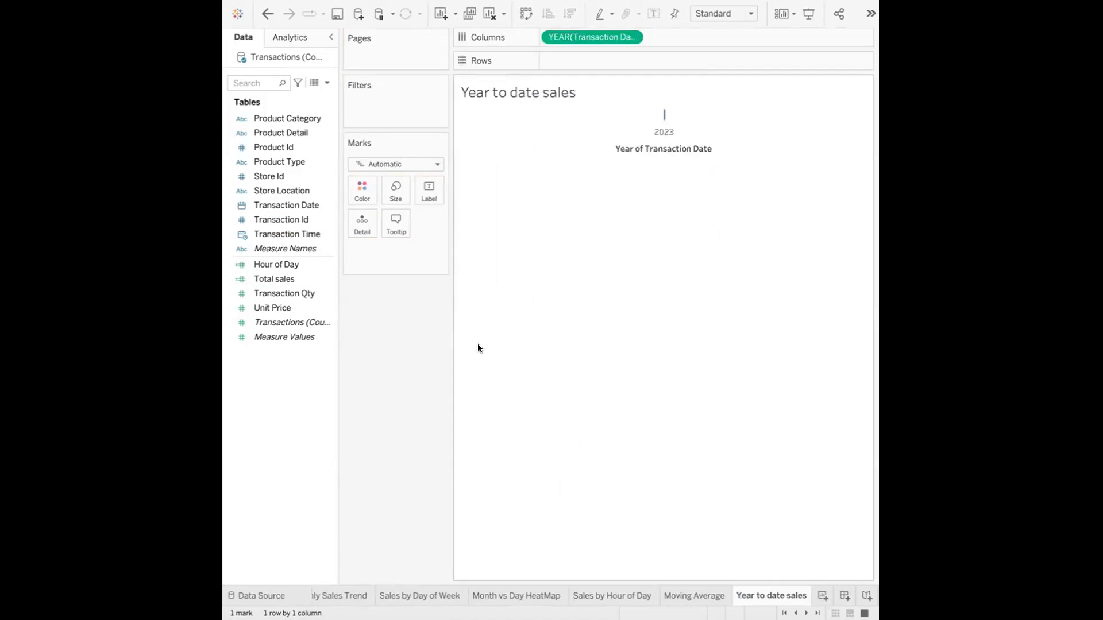
- Add Total sales to Rows and apply the Running Total quick table calculation to it
left_click(271, 278)
left_click_drag(271, 278, 561, 56)
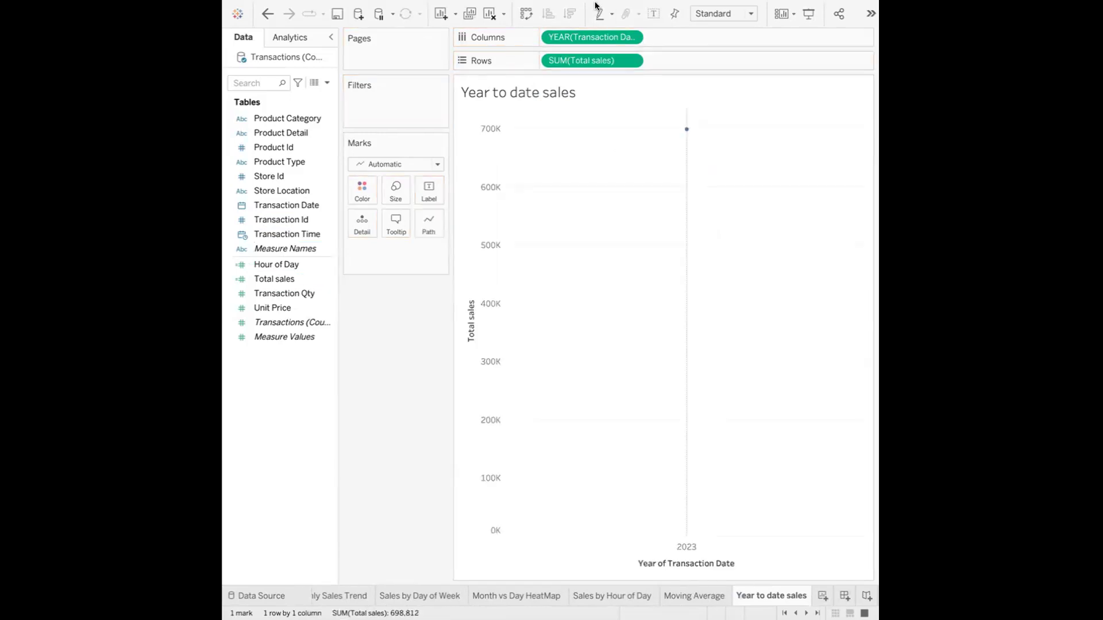
left_click(629, 61)
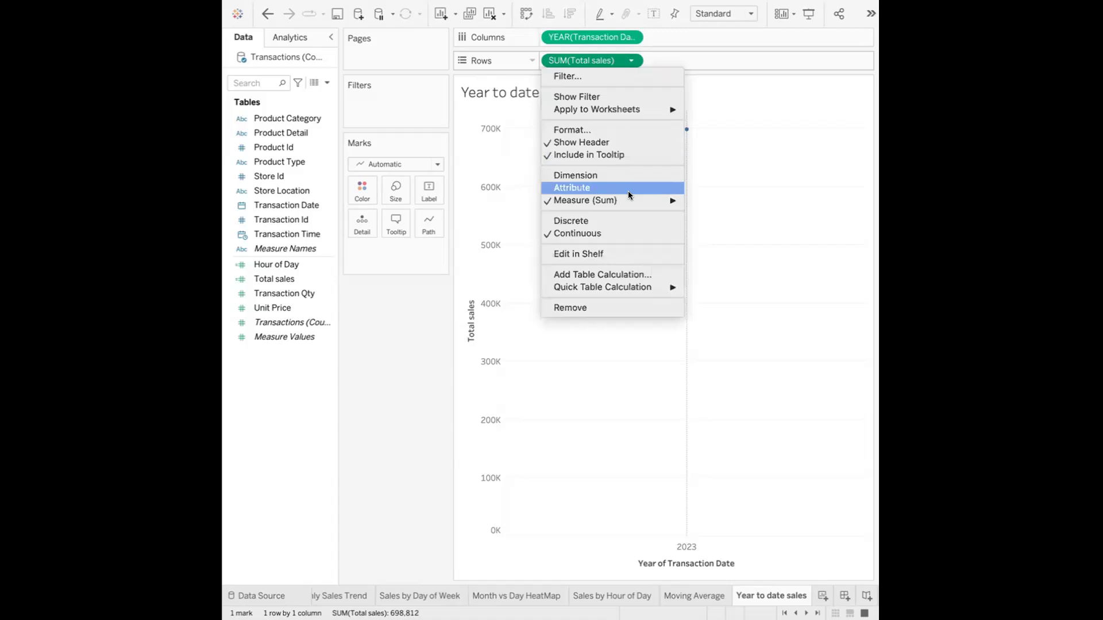
mouse_move(623, 200)
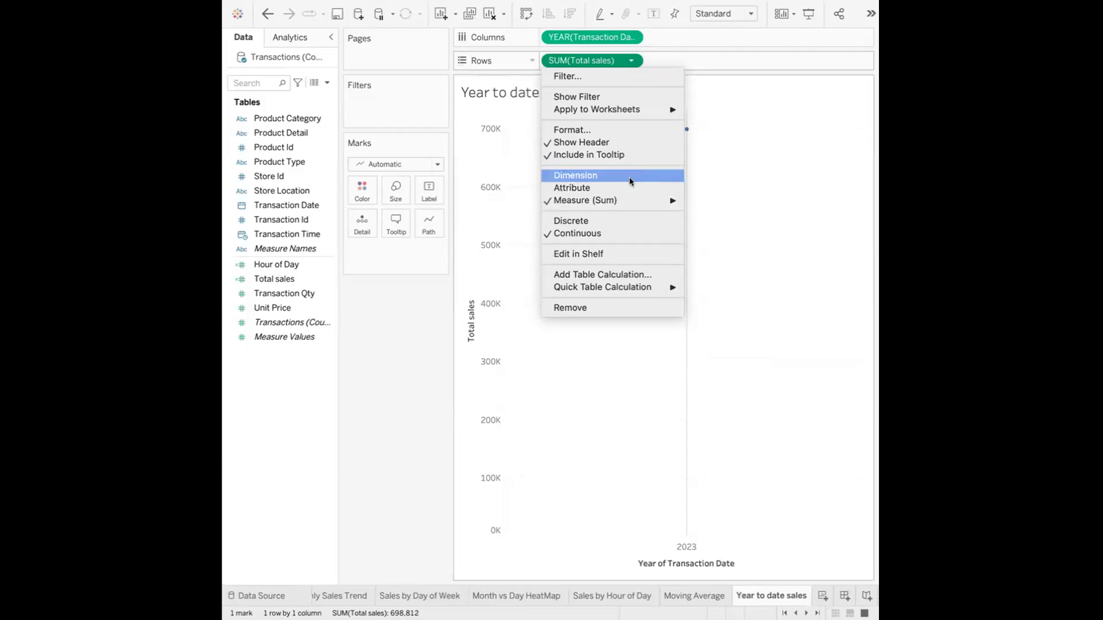
mouse_move(591, 288)
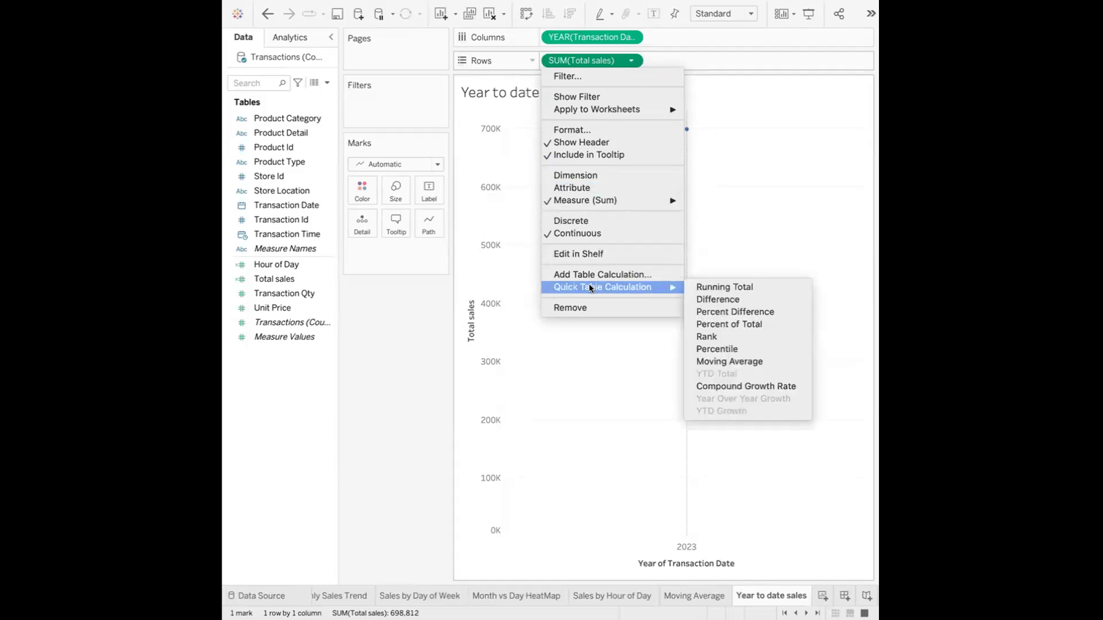
left_click(743, 286)
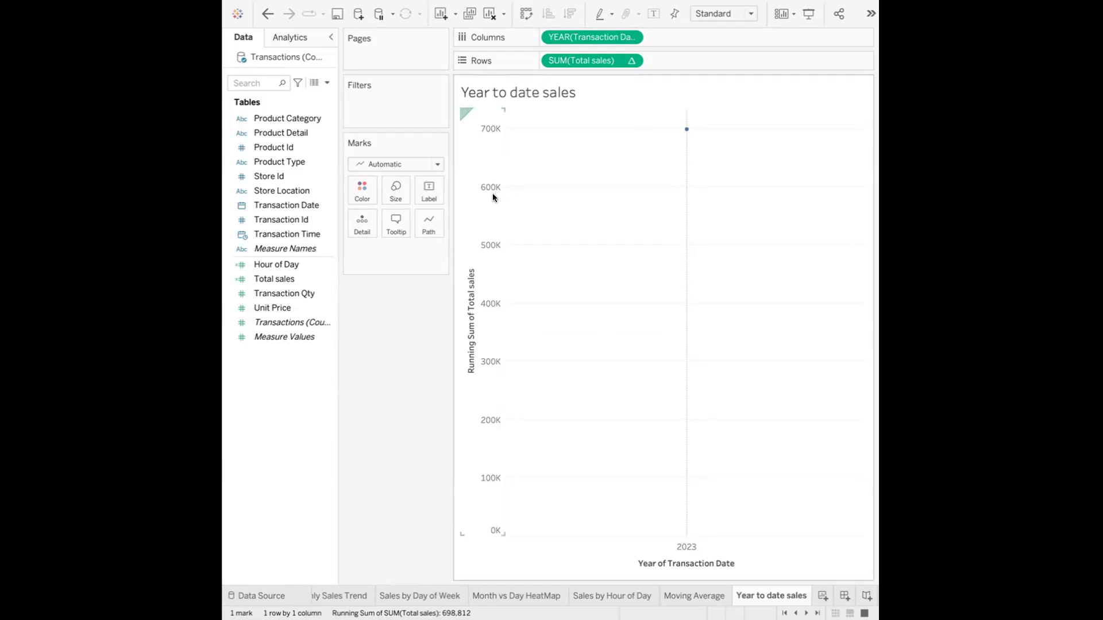
- Change the title of the running sum axis to Currency
left_click(472, 260)
right_click(469, 274)
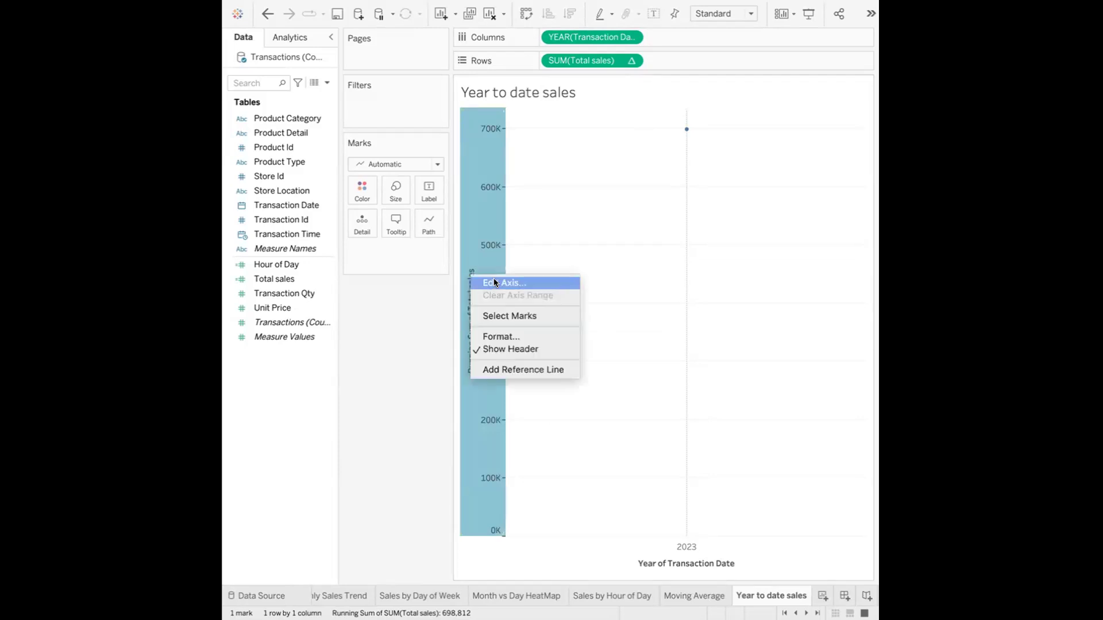
left_click(495, 281)
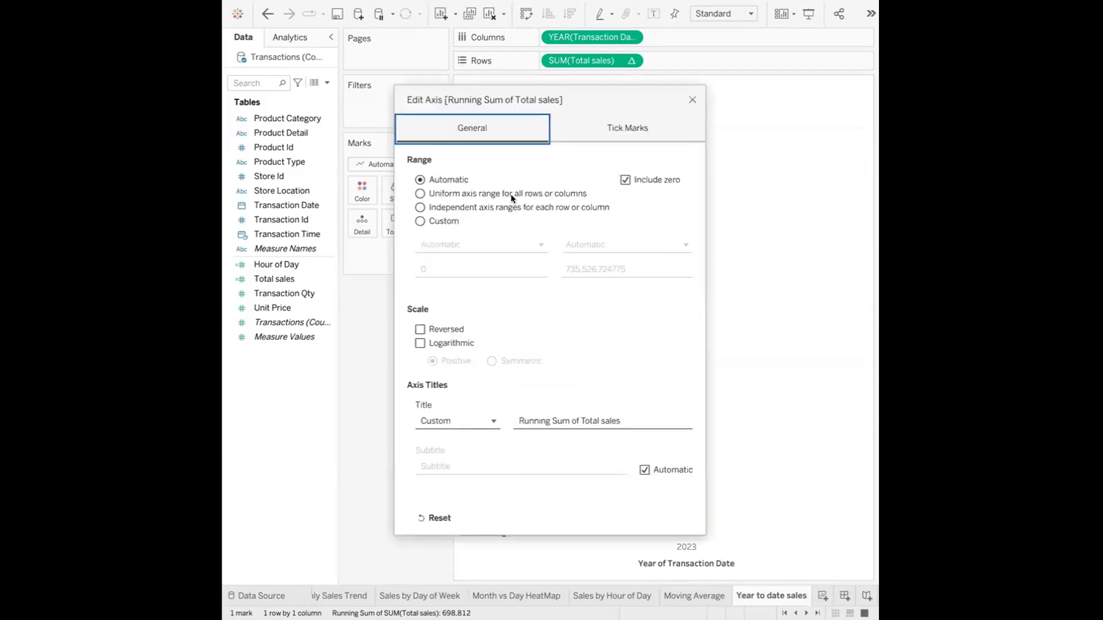
left_click(596, 420)
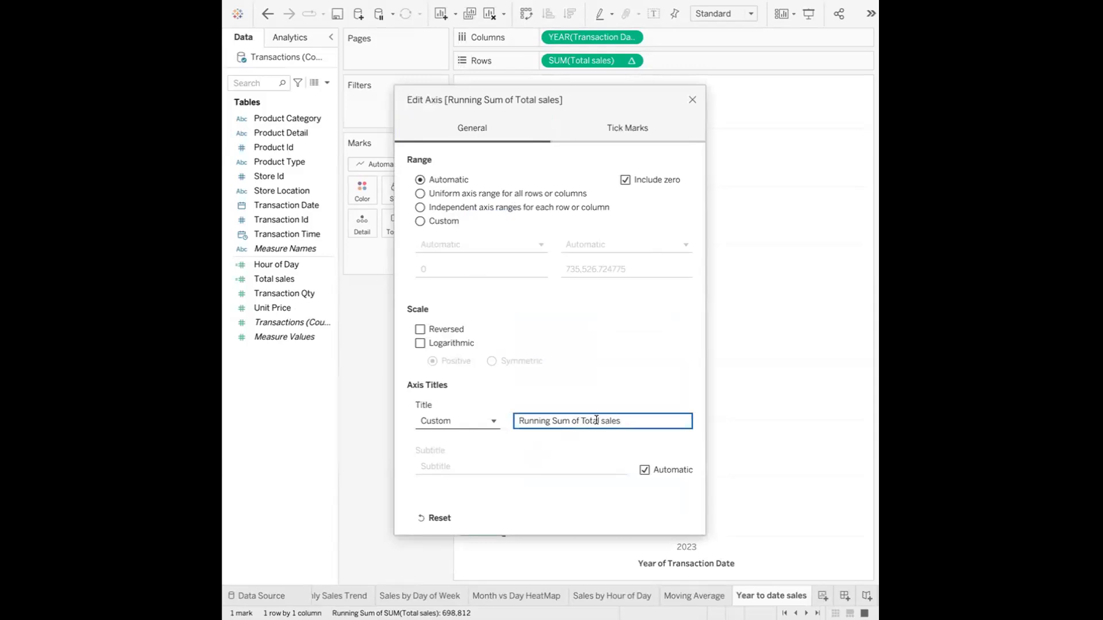
triple_click(616, 420)
left_click(616, 420)
type("CurrencAs")
key("ctrl+a")
key("BackSpace")
type("Currency")
left_click(692, 100)
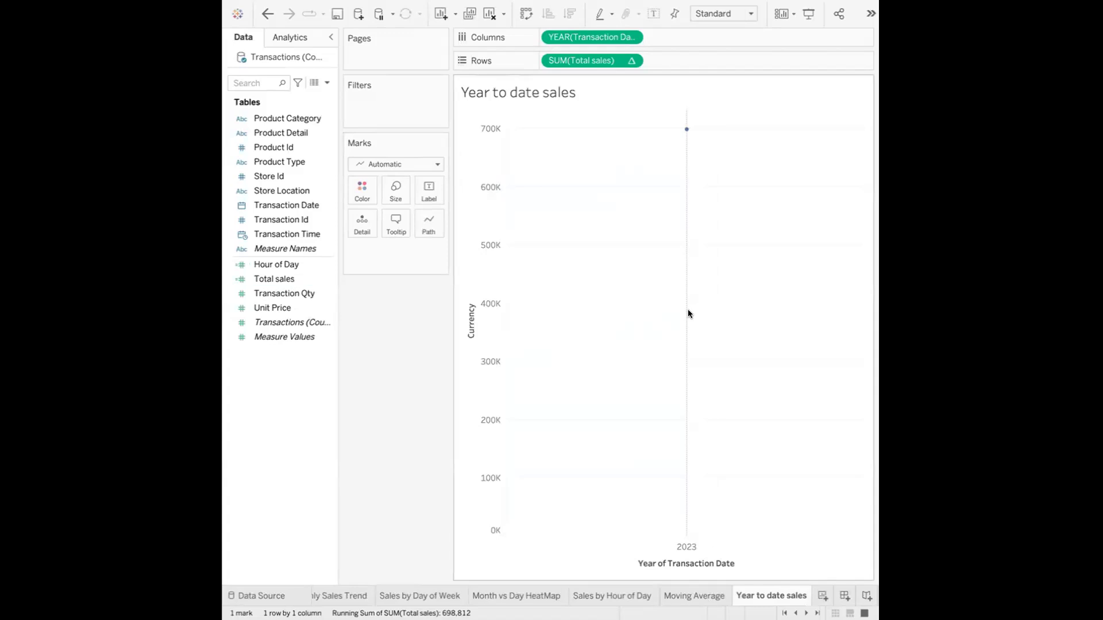
left_click(684, 552)
left_click(405, 415)
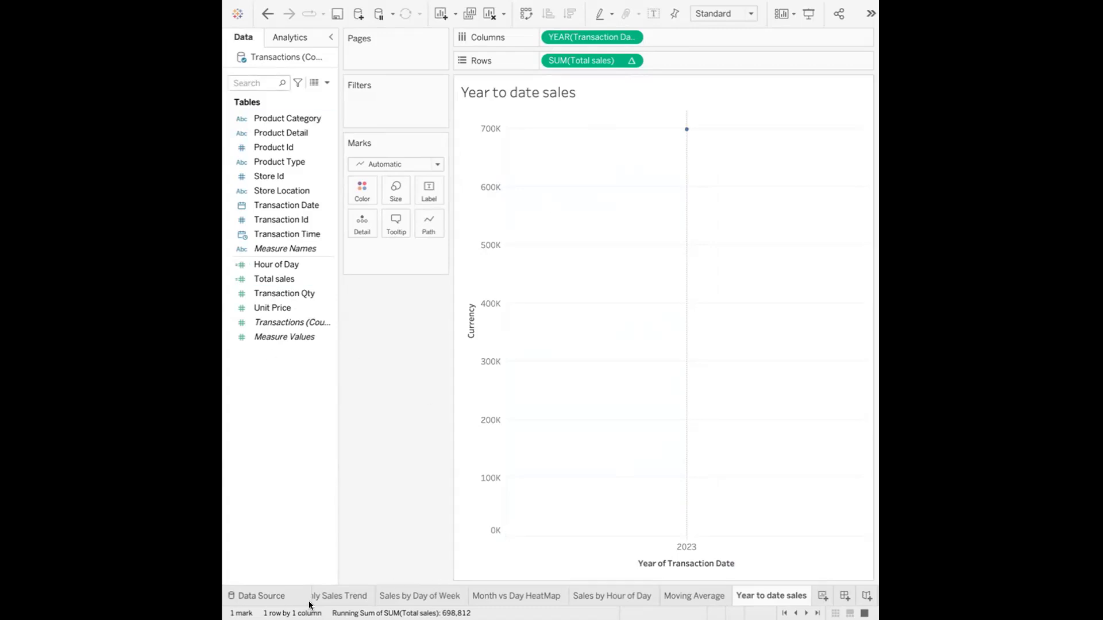
left_click(286, 207)
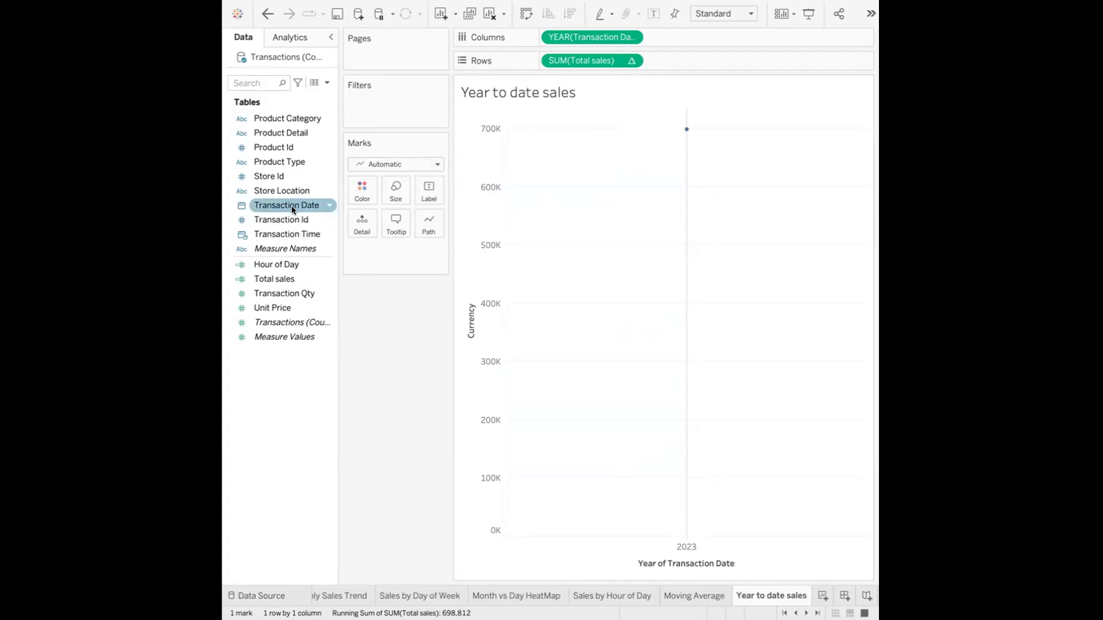
- Add a new worksheet and place Transaction Date on Columns, grouped by discrete month
left_click(822, 594)
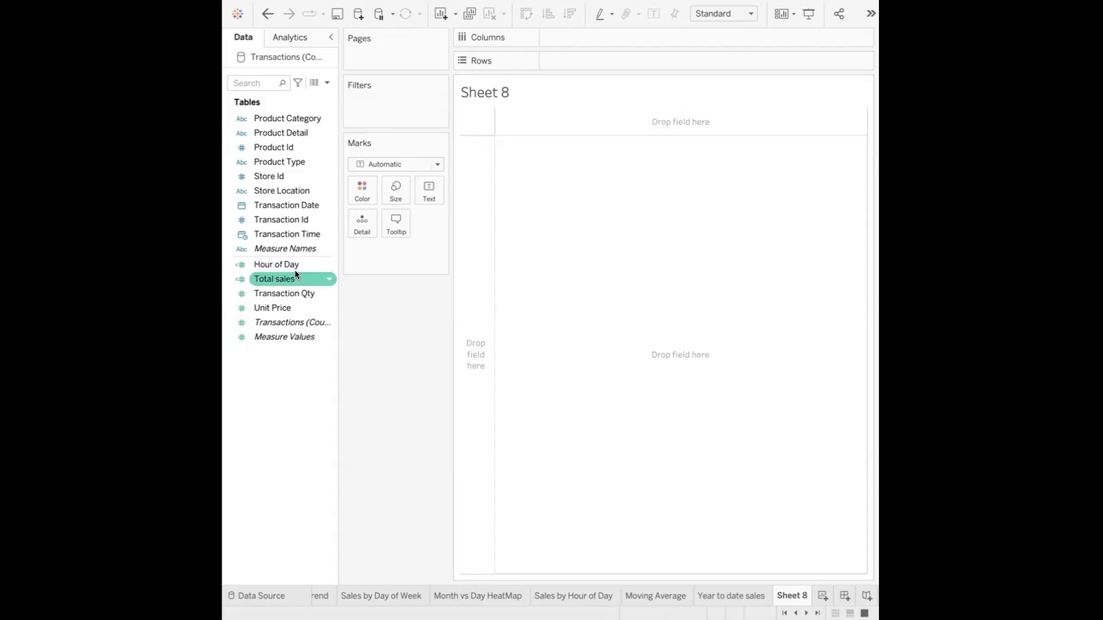
left_click_drag(291, 205, 602, 35)
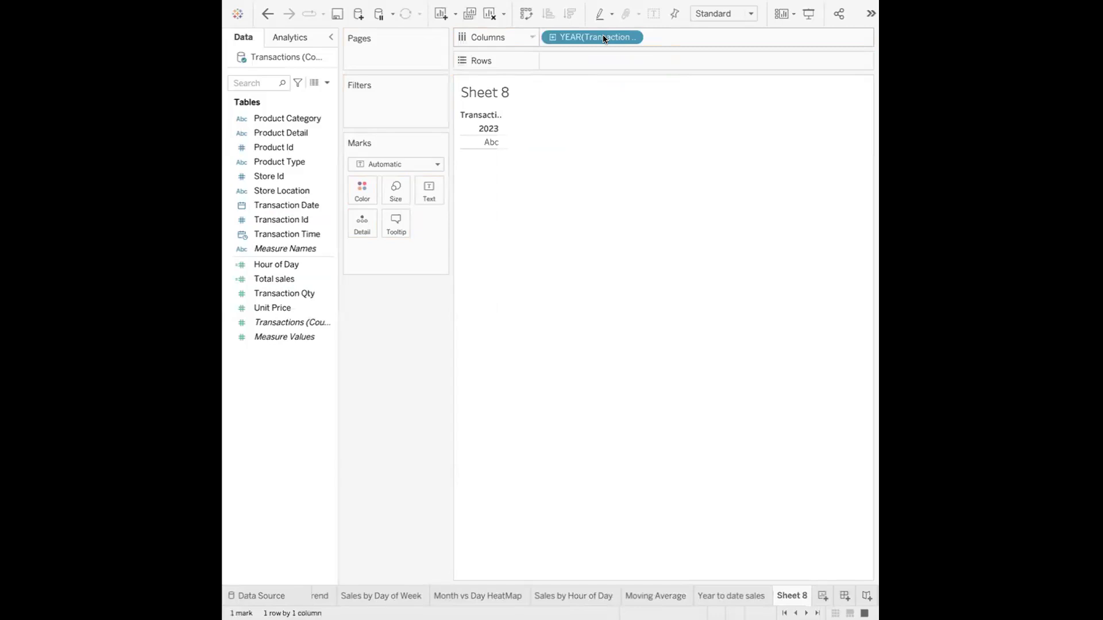
left_click(631, 37)
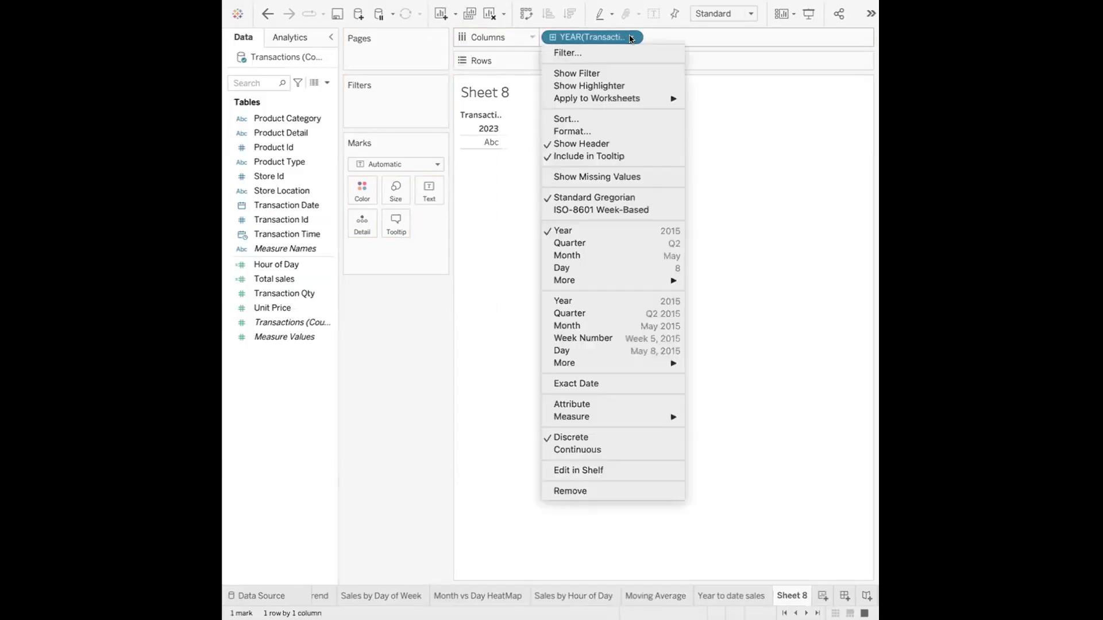
left_click(595, 255)
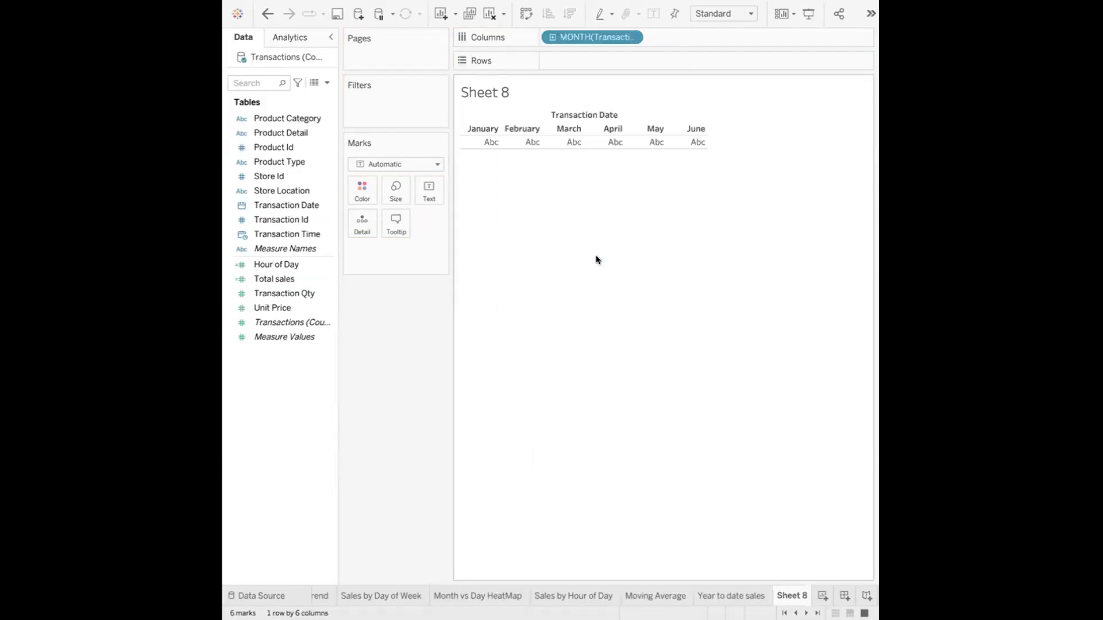
left_click(282, 333)
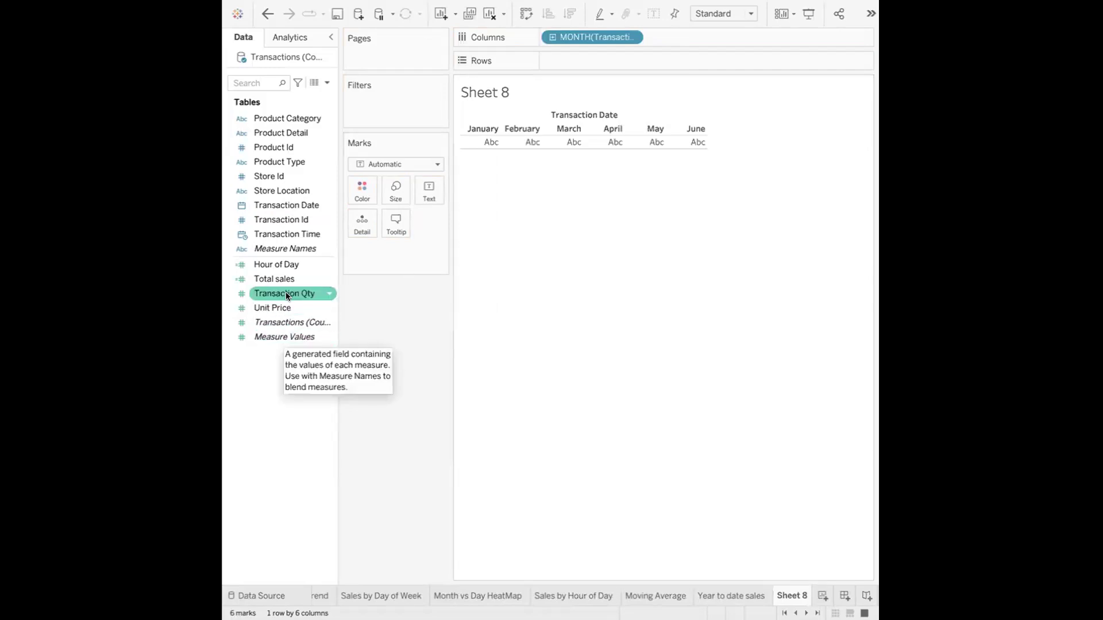
- Plot Total sales on Rows with the Line mark type, coloured by Product Category
left_click_drag(284, 117, 354, 184)
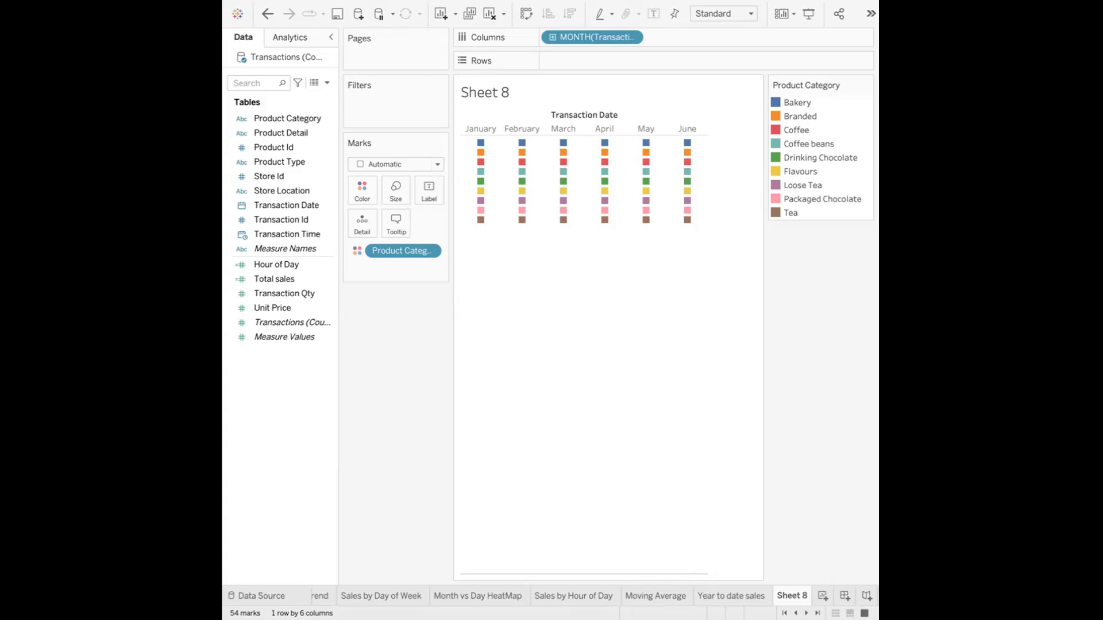
left_click(268, 279)
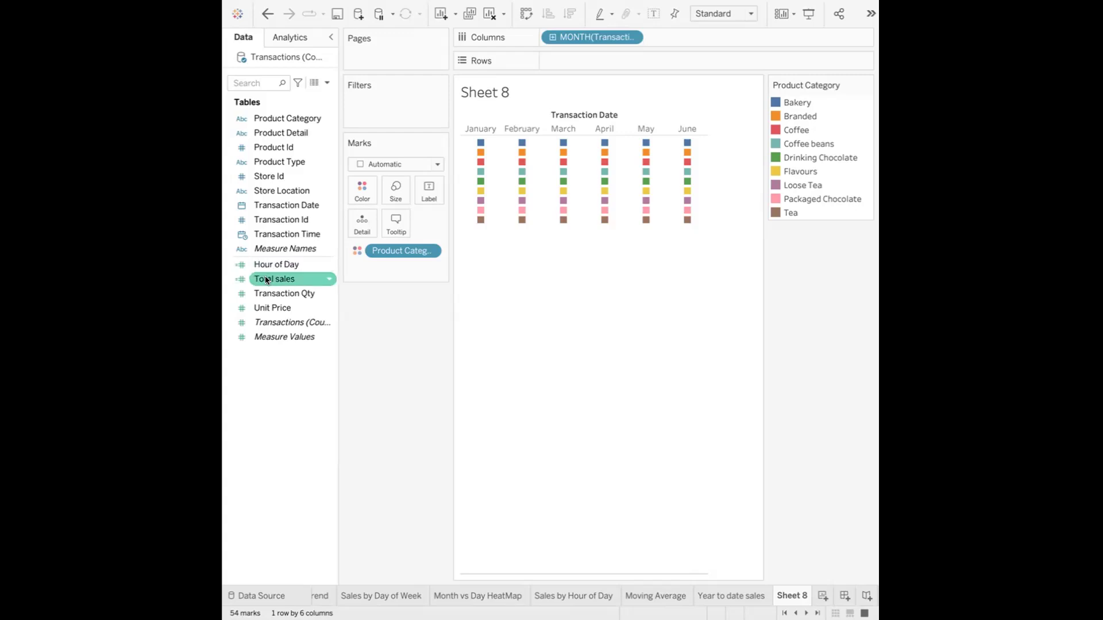
left_click_drag(268, 281, 582, 56)
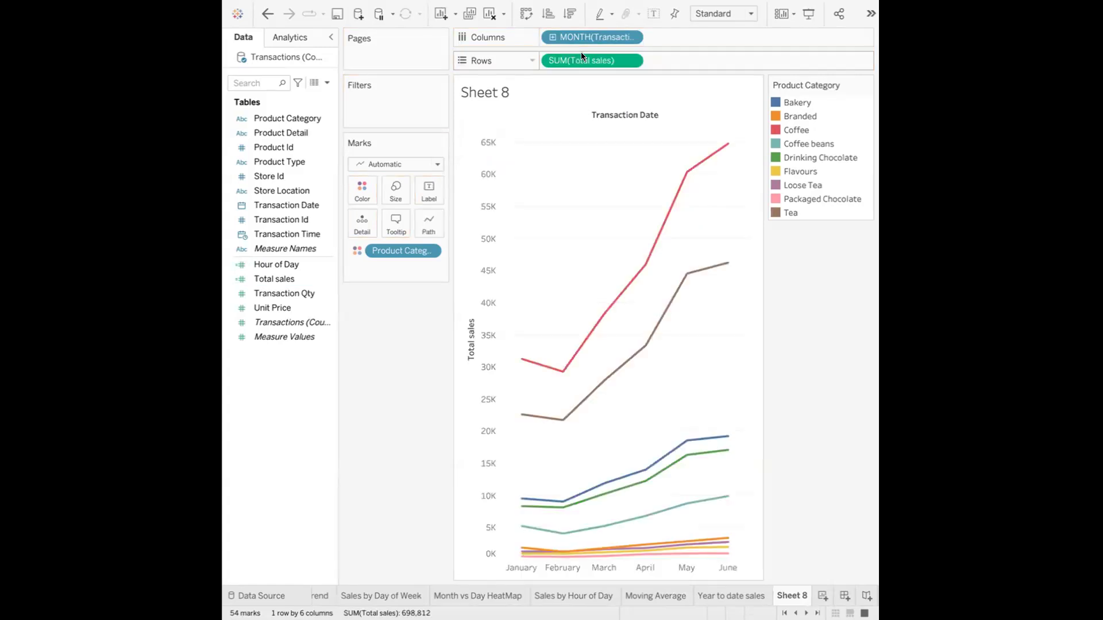
left_click(401, 162)
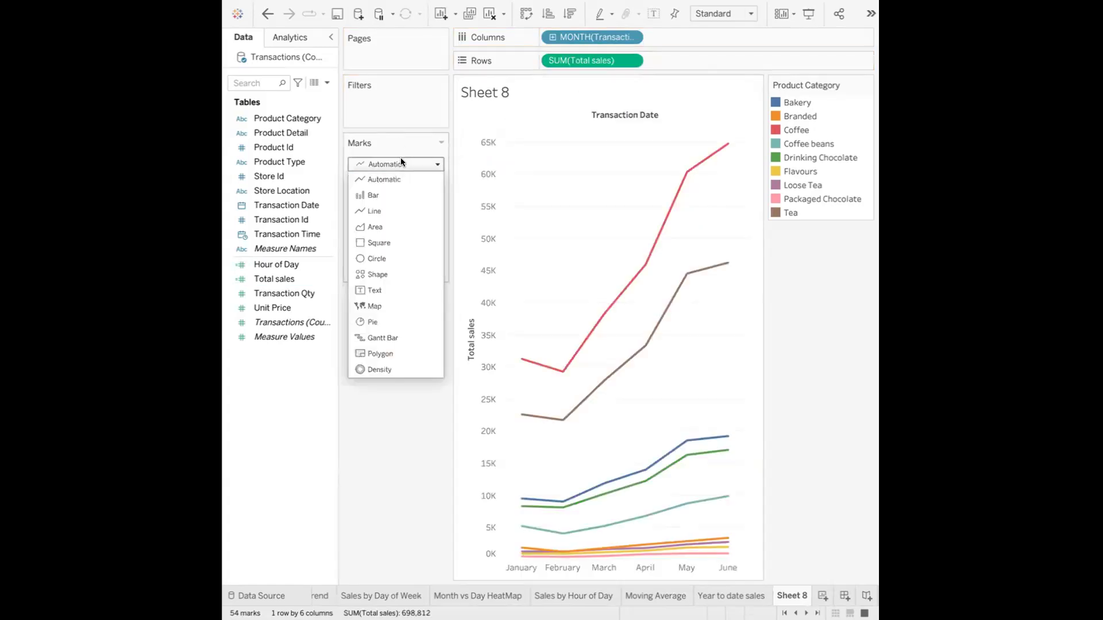
left_click(382, 213)
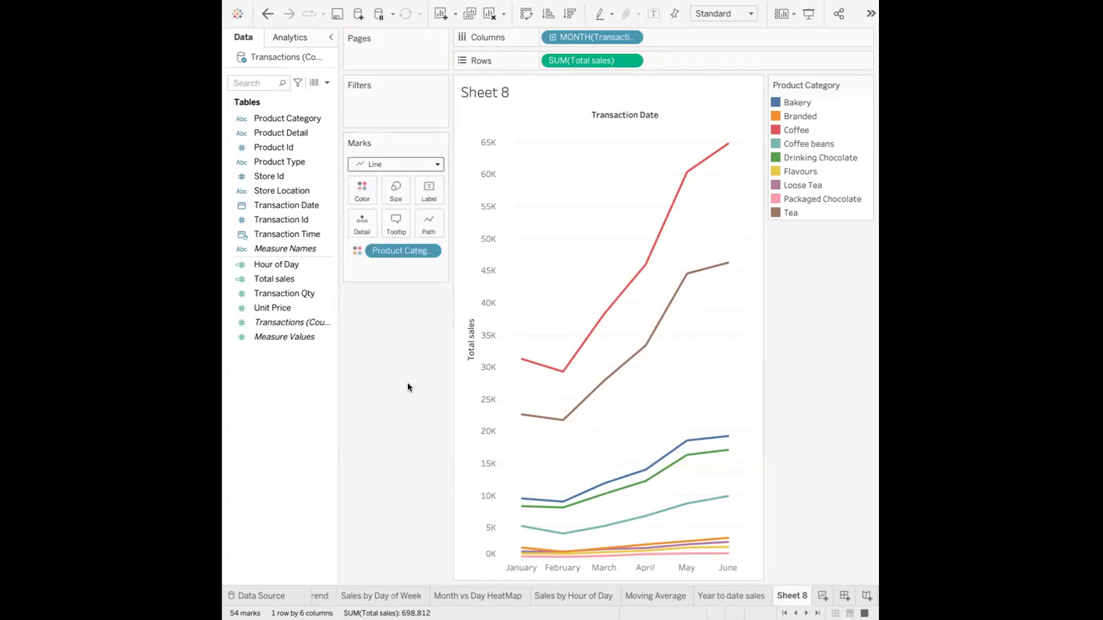
- Show a Store Location filter for the chart and display it as a Single Value (dropdown)
right_click(298, 189)
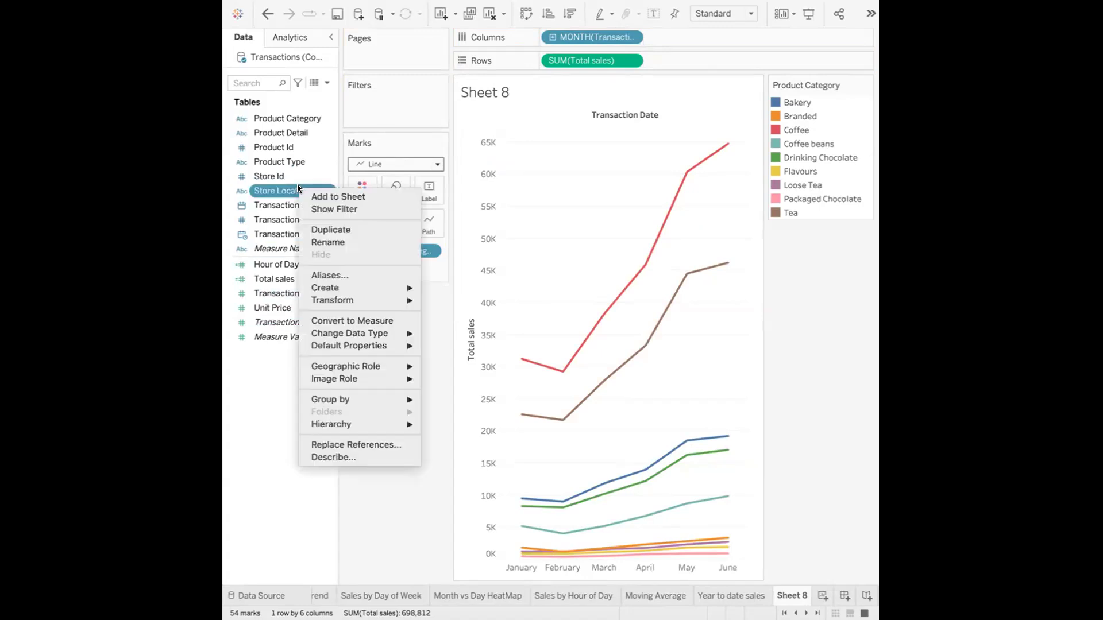
left_click(325, 209)
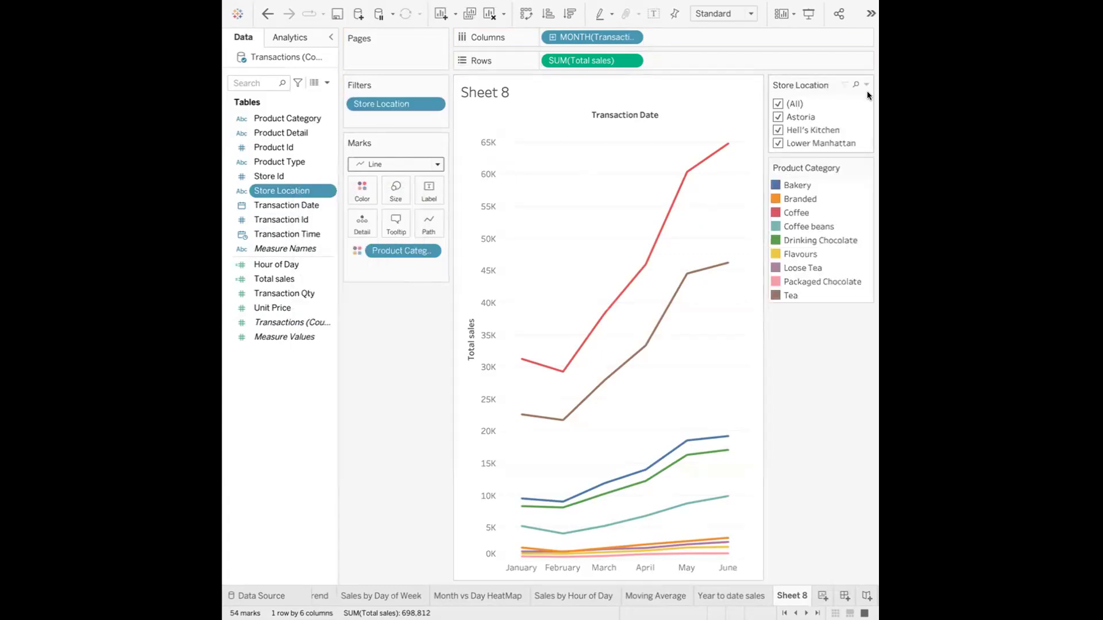
left_click(866, 84)
left_click(766, 201)
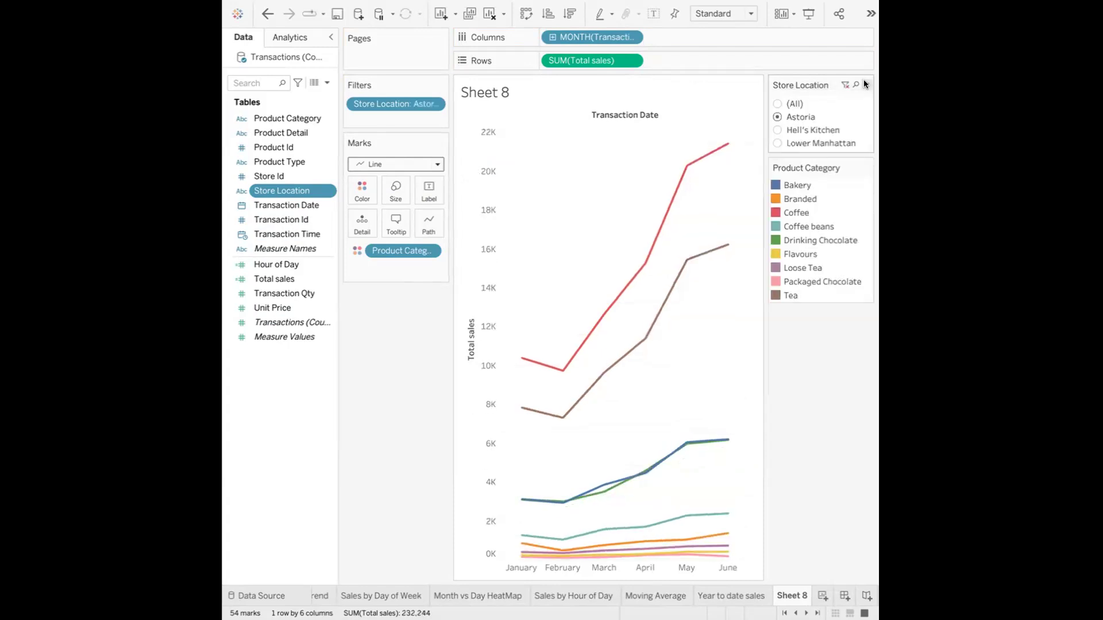
left_click(866, 84)
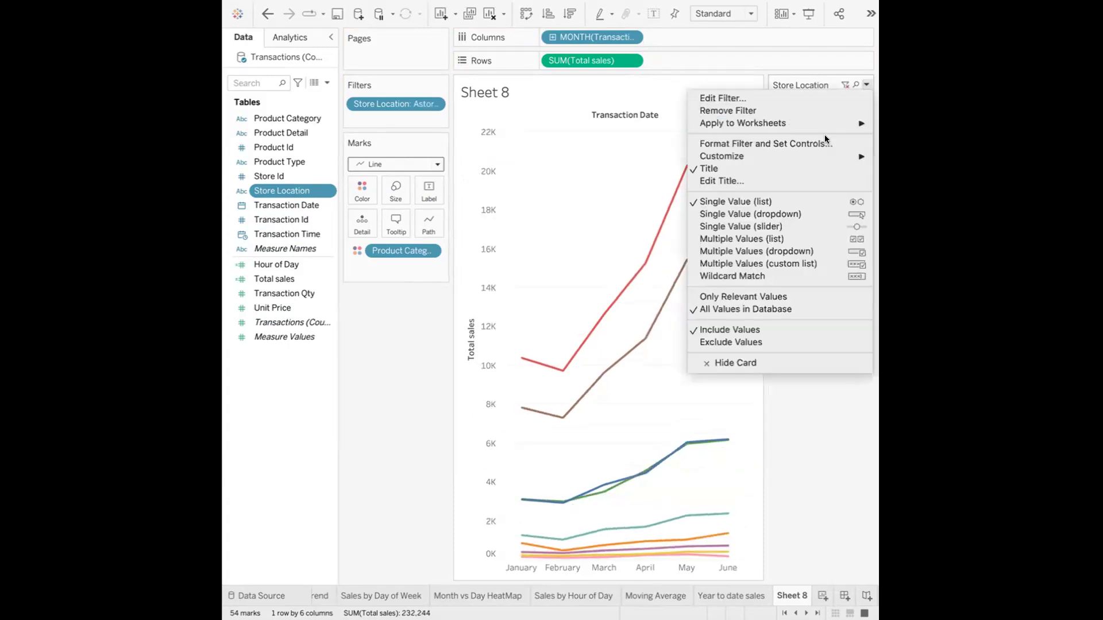
left_click(792, 214)
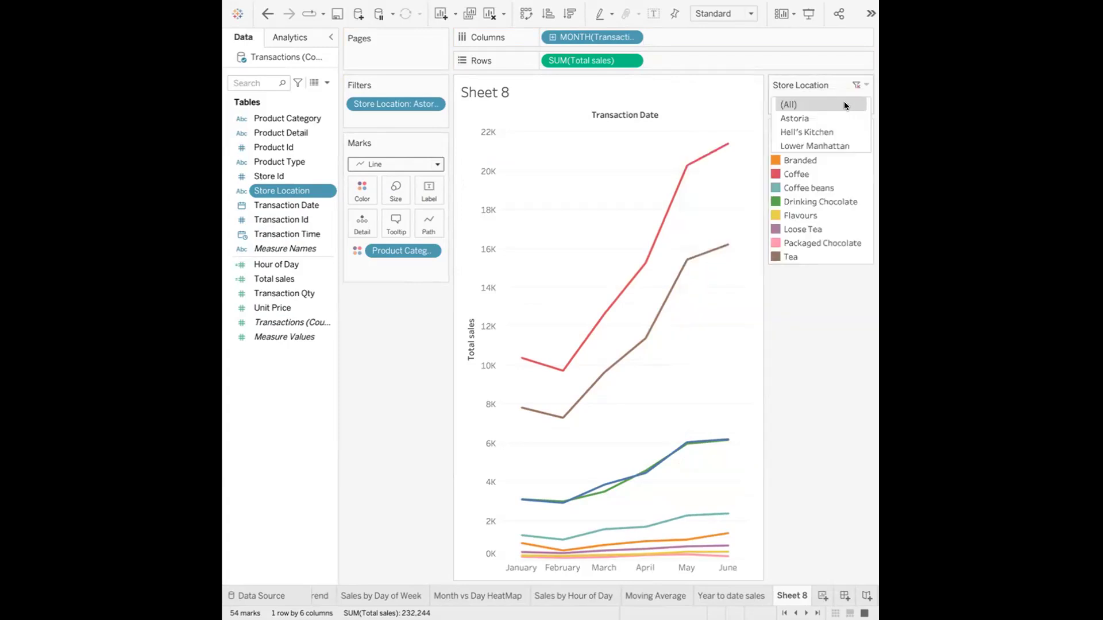
- Filter the chart by Astoria, Hell's Kitchen and Lower Manhattan in turn, ending with all store locations
left_click(823, 118)
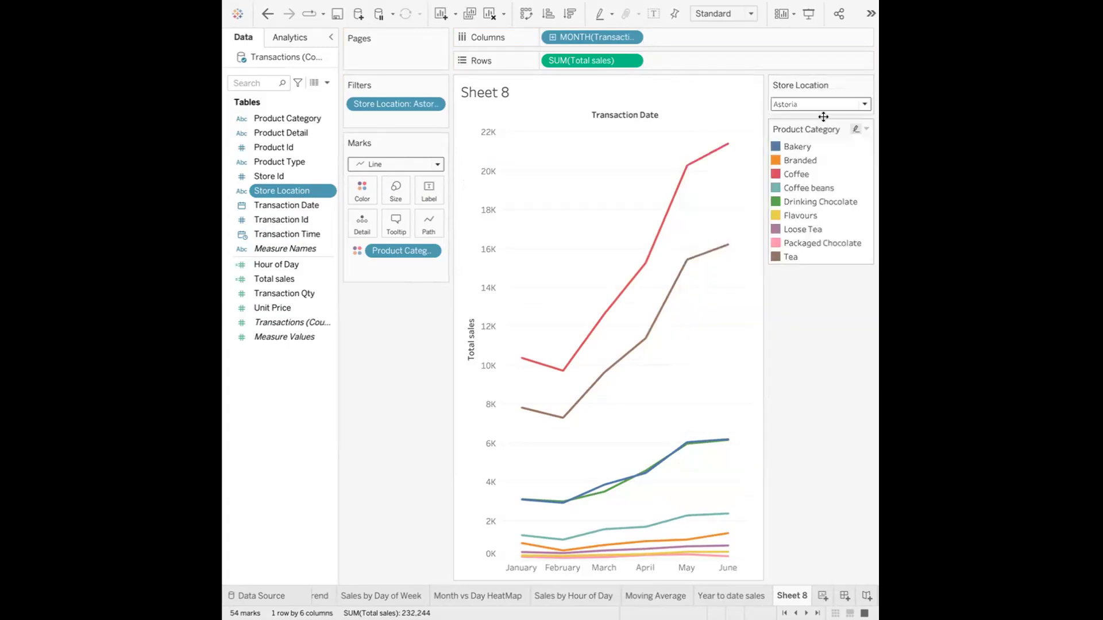
left_click(863, 102)
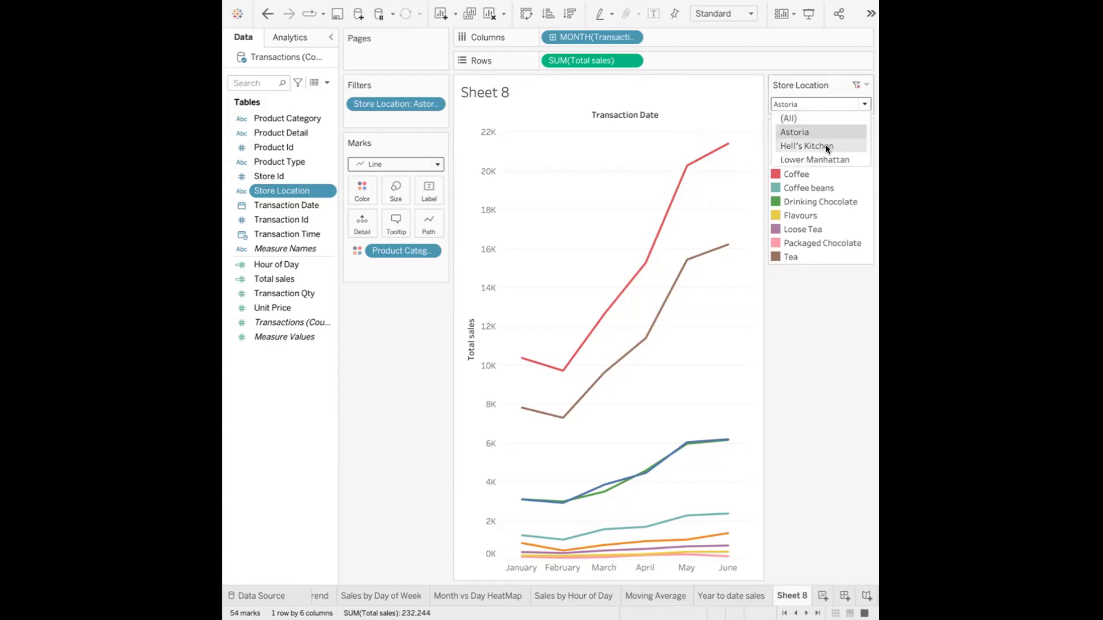
left_click(826, 145)
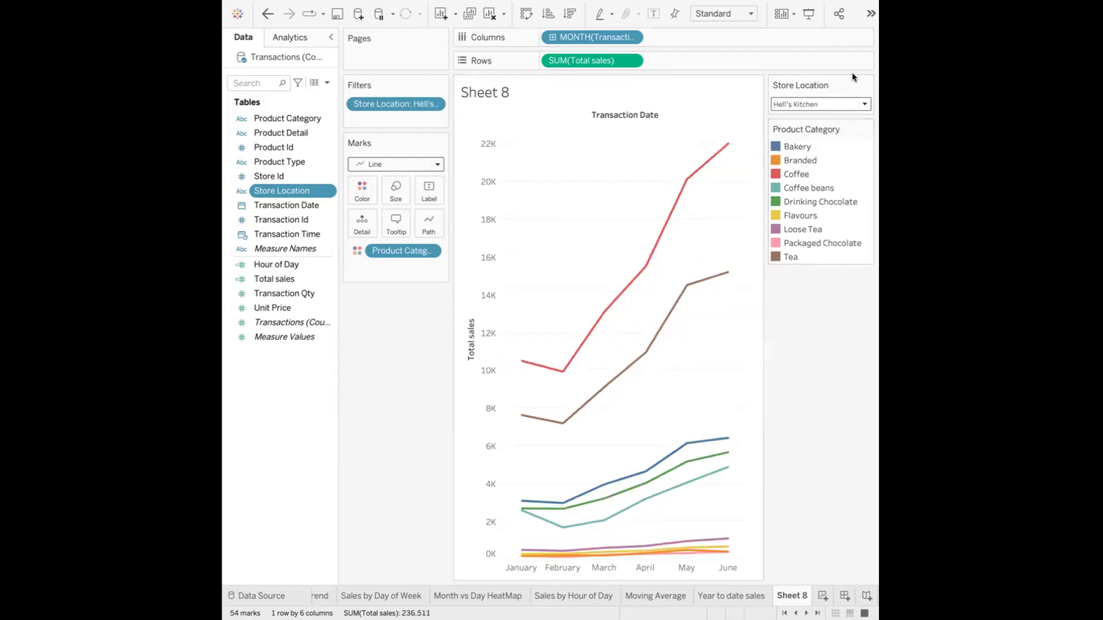
left_click(860, 104)
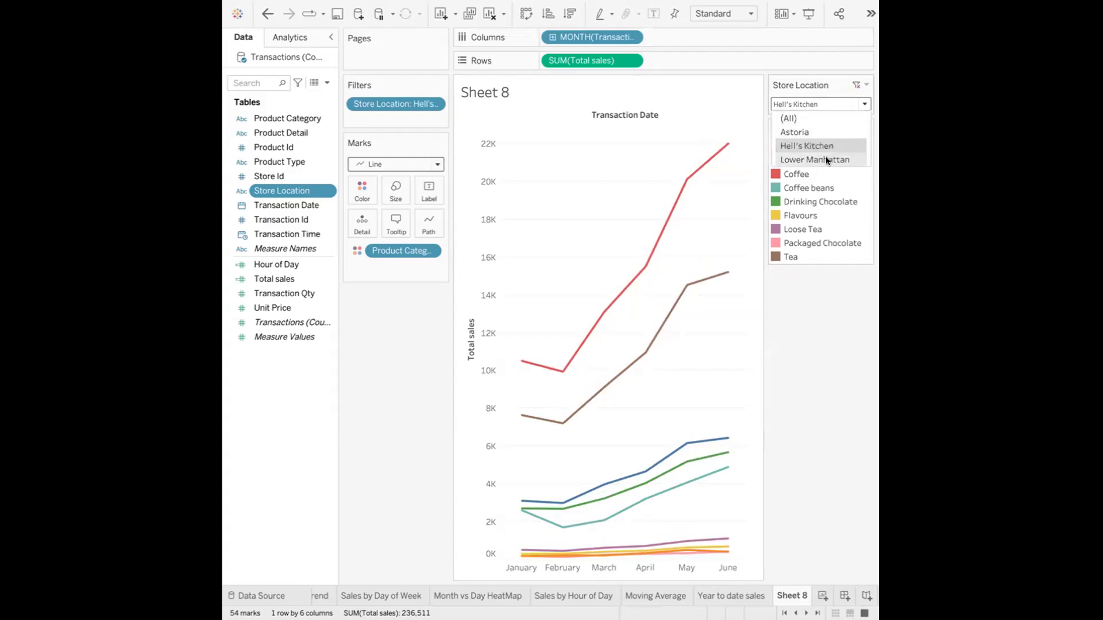
left_click(826, 158)
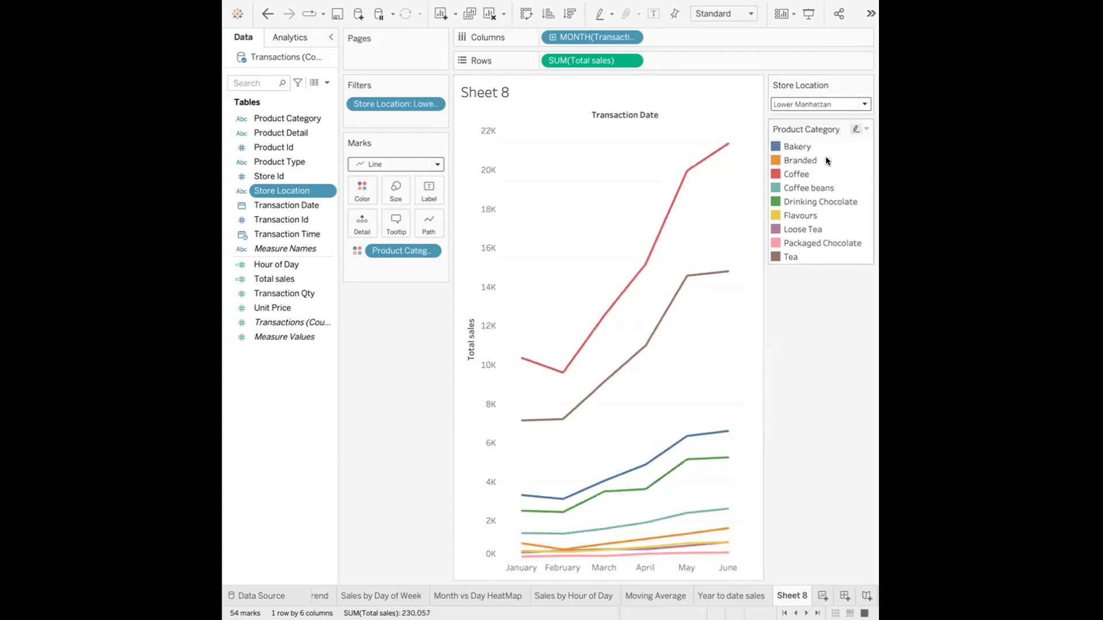
left_click(865, 105)
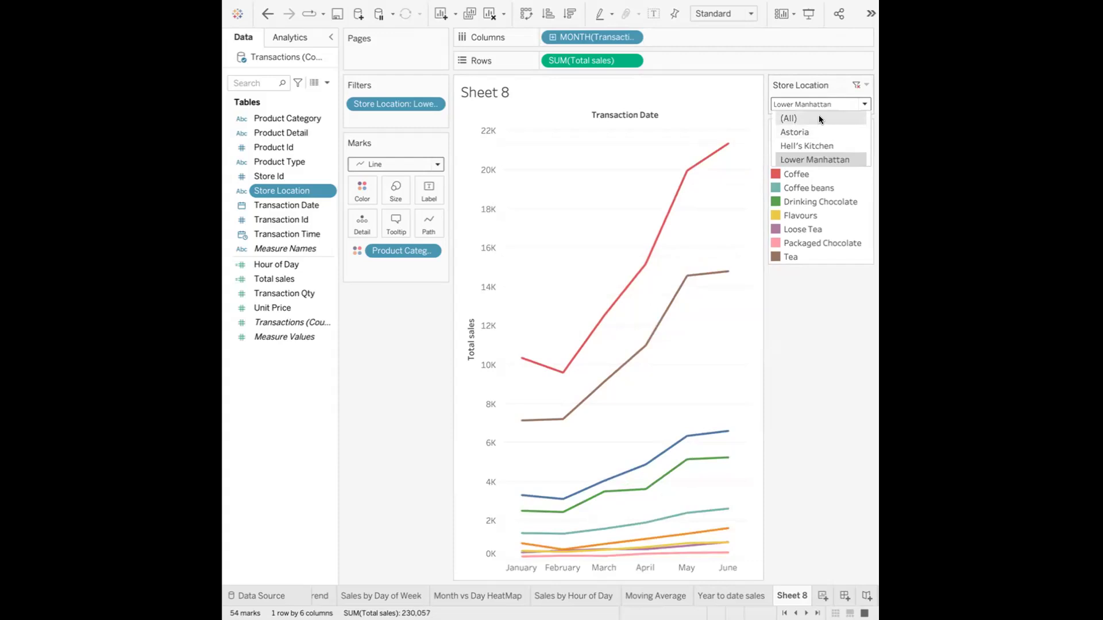
left_click(820, 119)
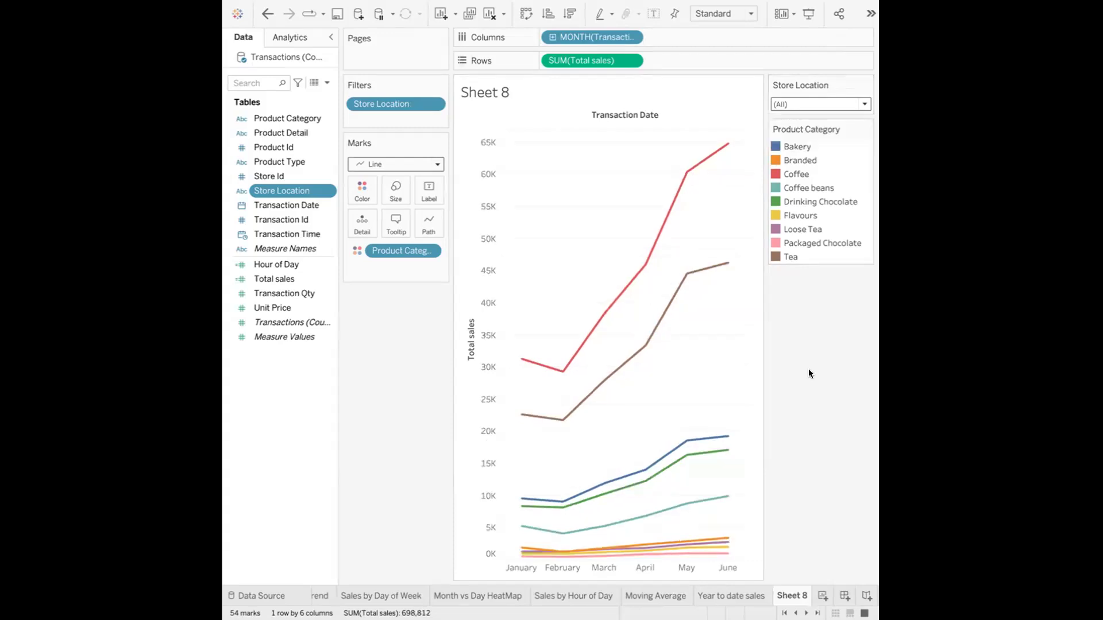